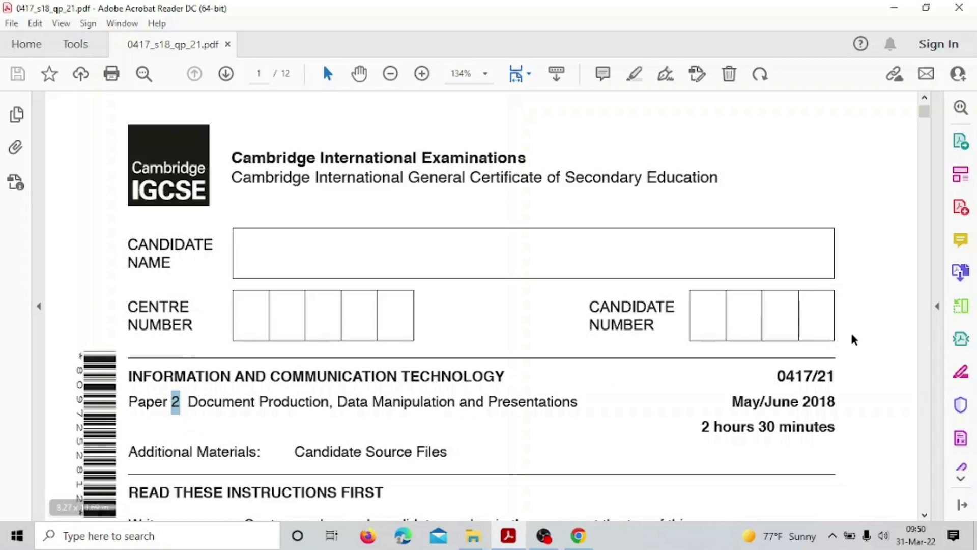
Step: Check the exam paper's number and topics on the cover page and find Task 3 – Database on page 6
left_click_drag(821, 376, 837, 380)
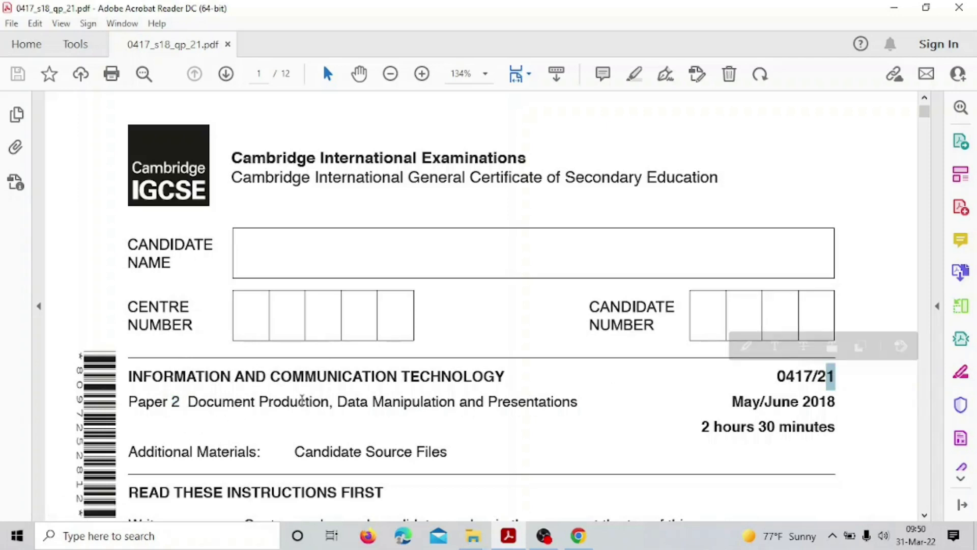
left_click_drag(340, 405, 426, 405)
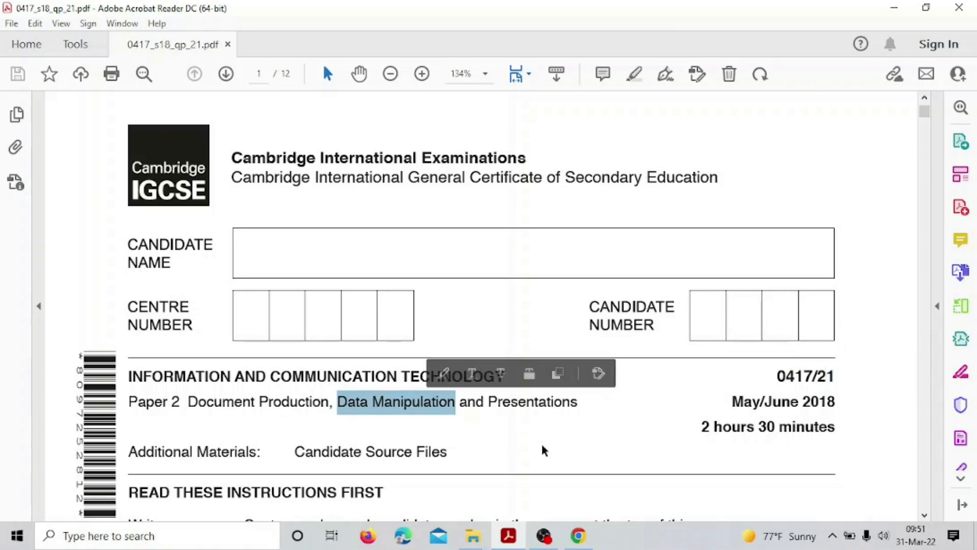
scroll(540, 439, "down", 5)
scroll(544, 438, "down", 20)
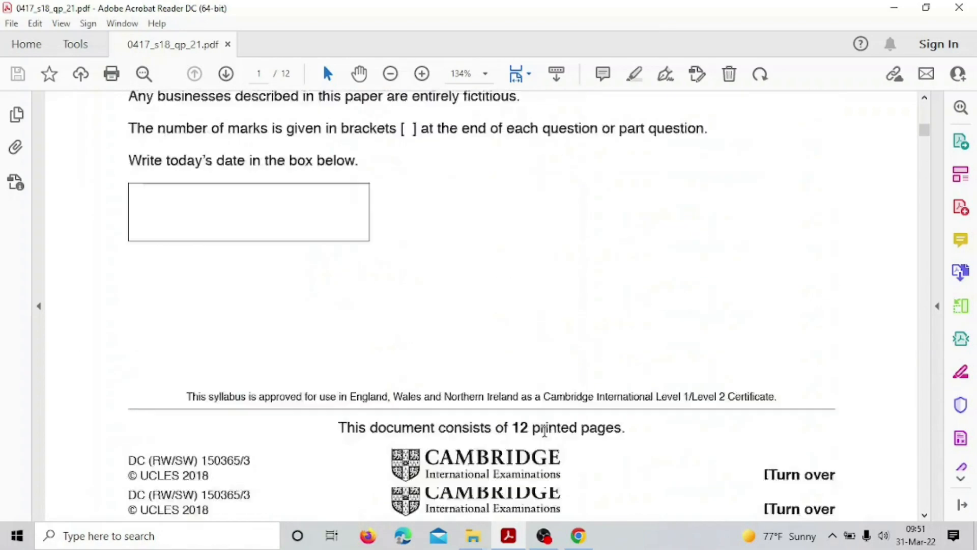
scroll(545, 431, "down", 20)
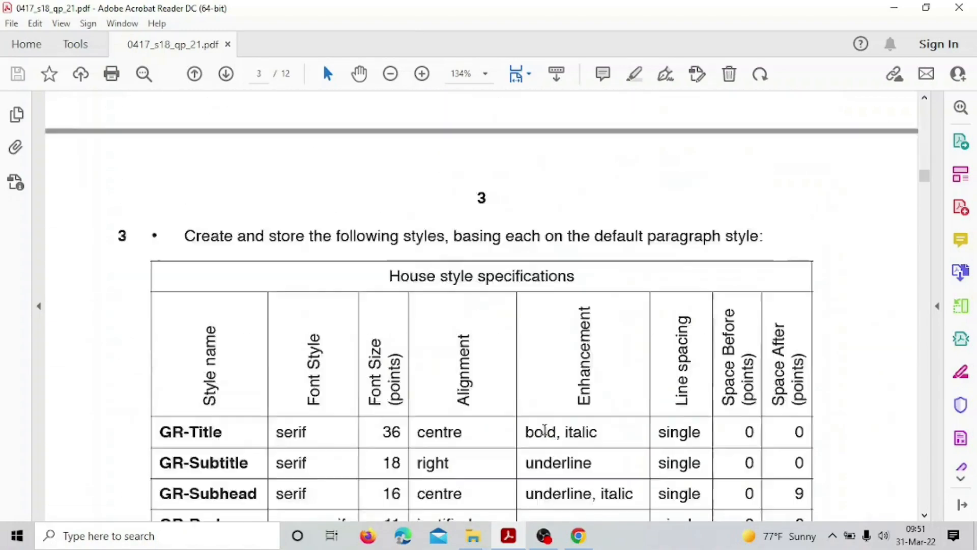
scroll(546, 435, "down", 20)
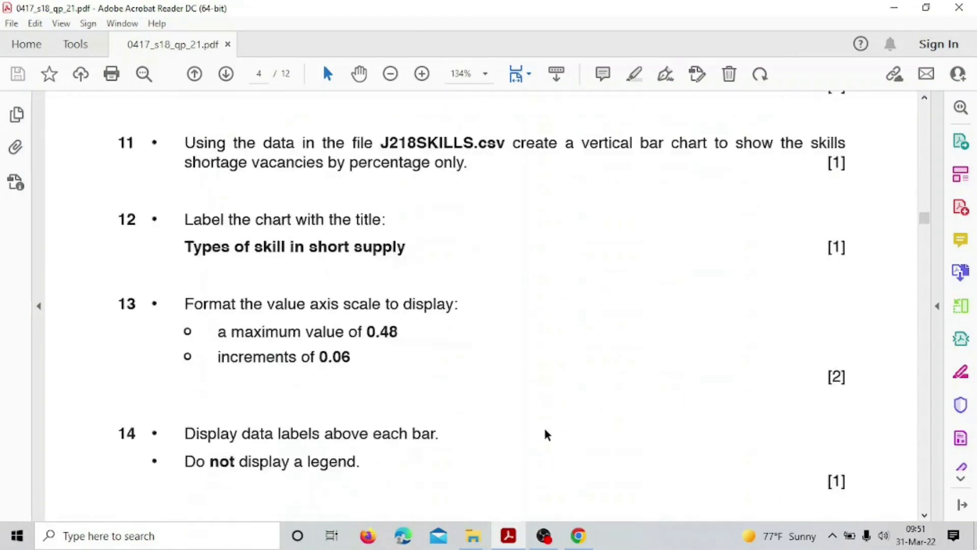
scroll(544, 431, "down", 15)
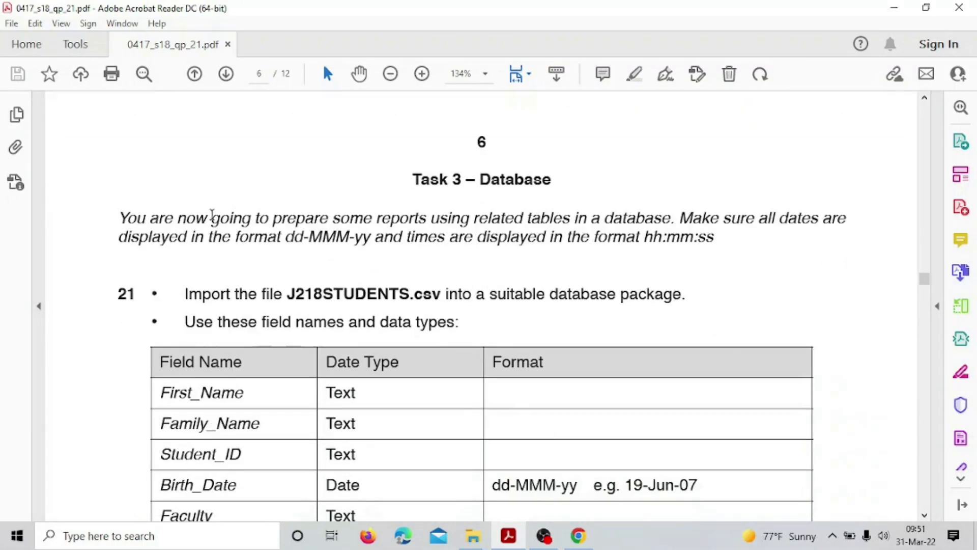
Step: Read the Task 3 introduction and question 21, examining the required date and time formats and the fields to import
left_click_drag(212, 216, 678, 219)
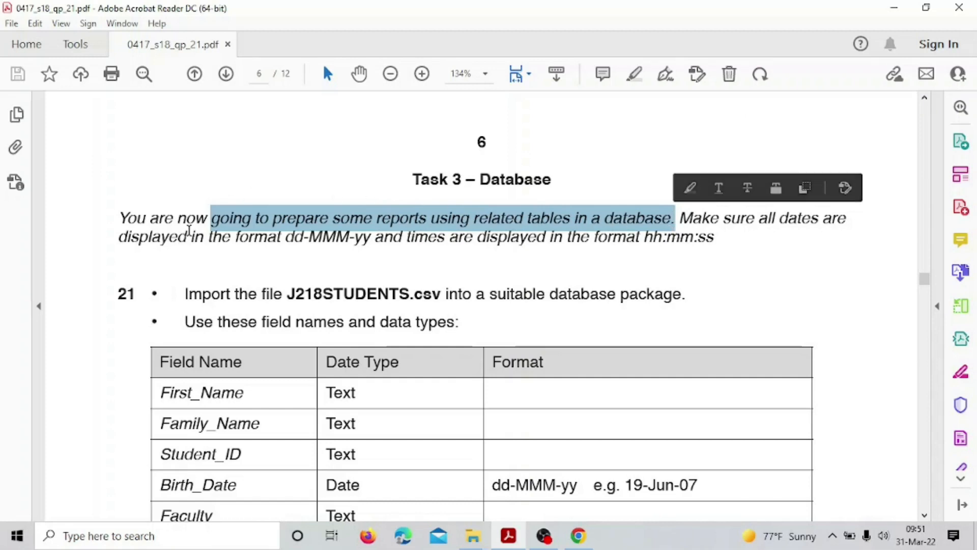
left_click(269, 241)
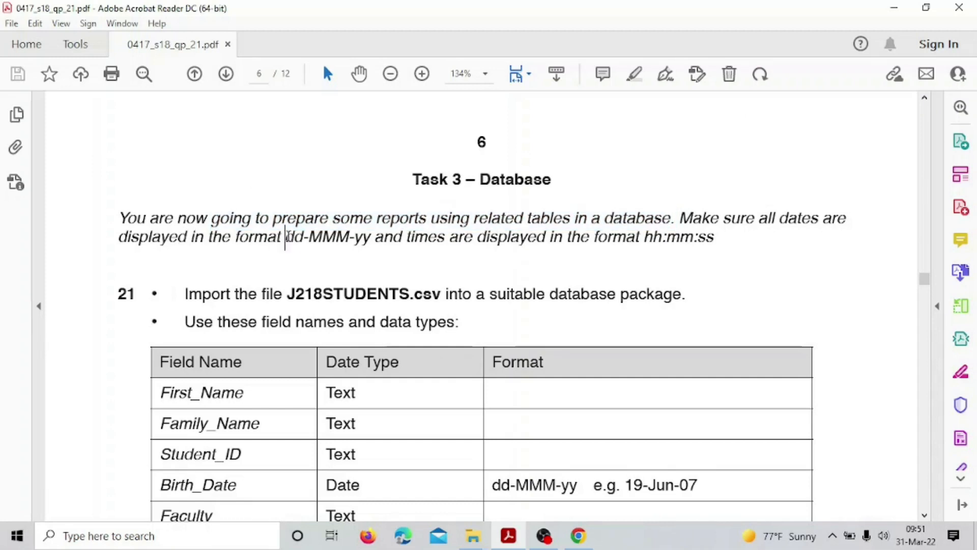
left_click_drag(287, 237, 366, 237)
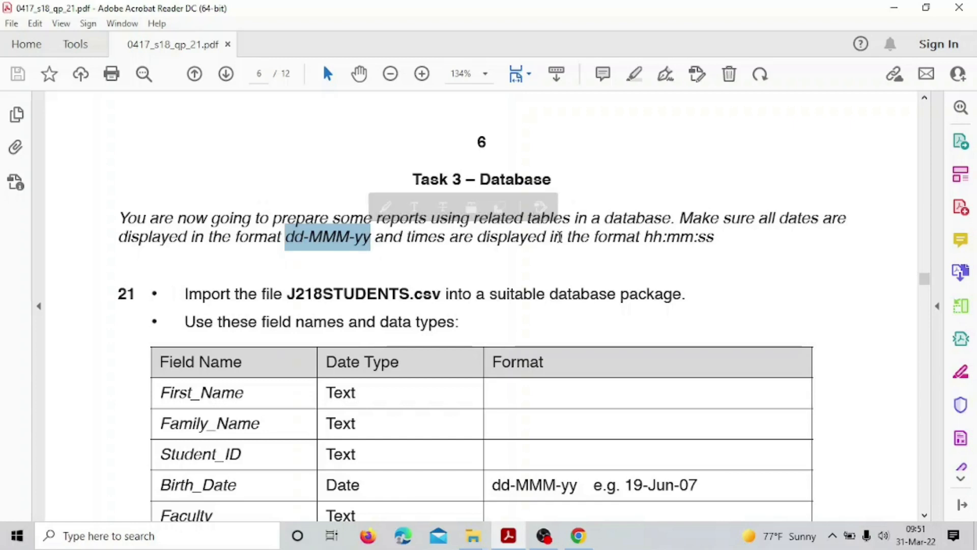
left_click_drag(644, 237, 662, 237)
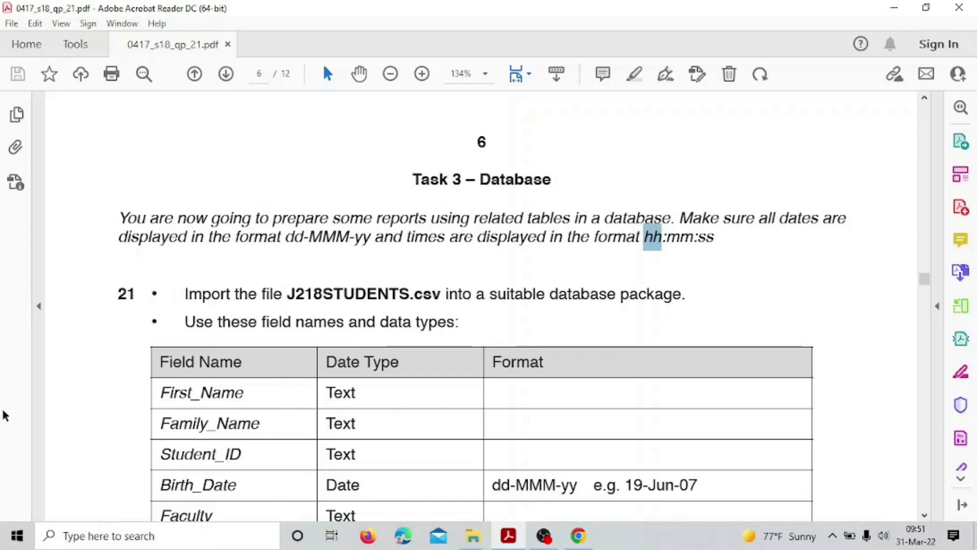
left_click_drag(142, 232, 716, 239)
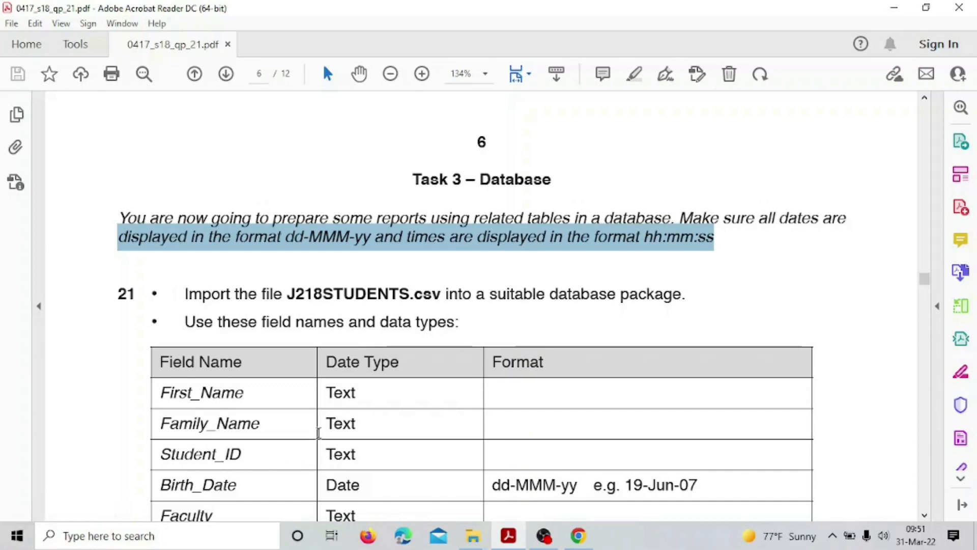
scroll(319, 432, "down", 3)
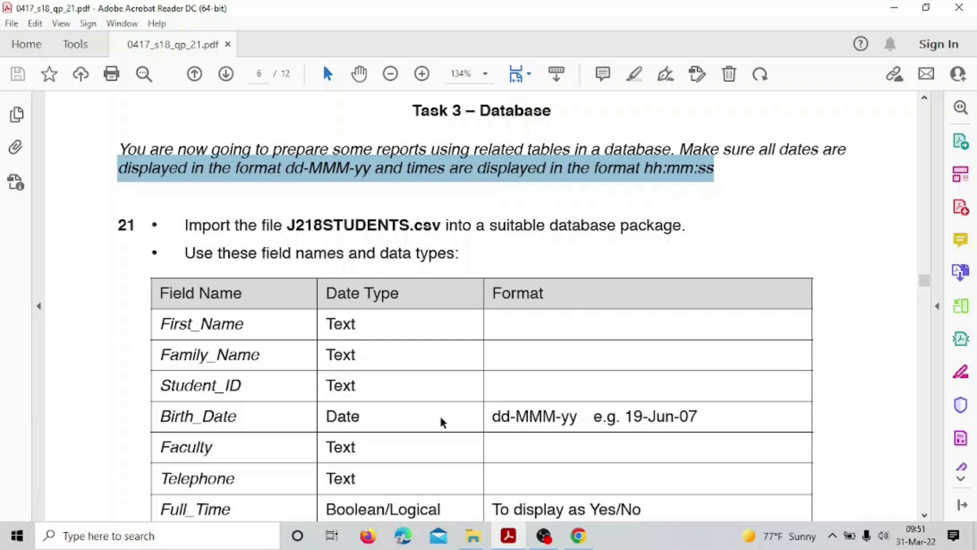
Step: Switch to Access, create a blank database, dismiss the activation notice and close the empty default table
left_click(248, 535)
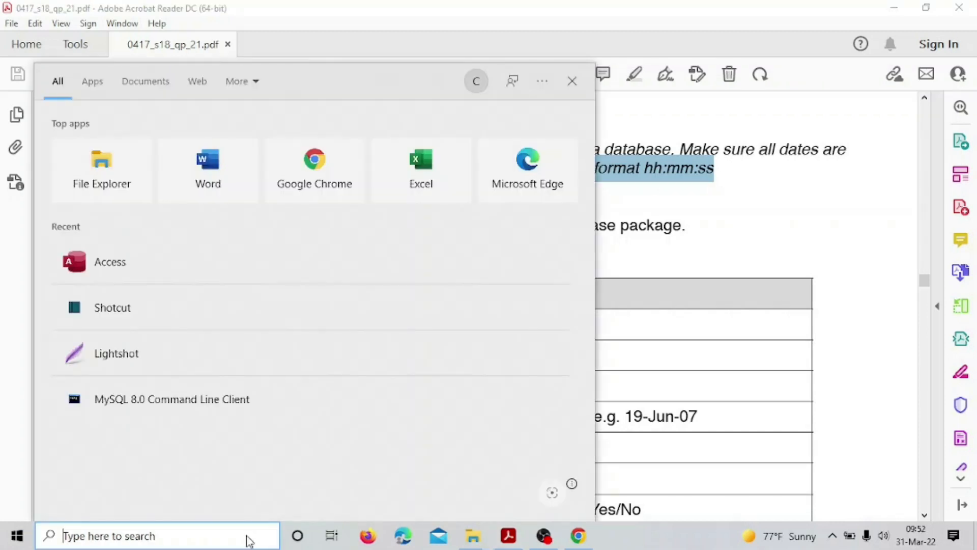
left_click(103, 257)
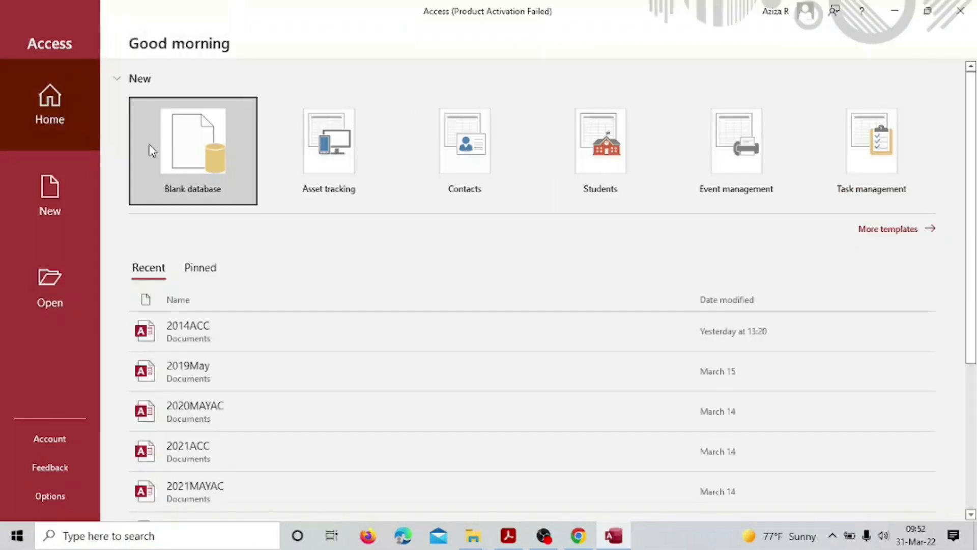
left_click(169, 145)
left_click(637, 164)
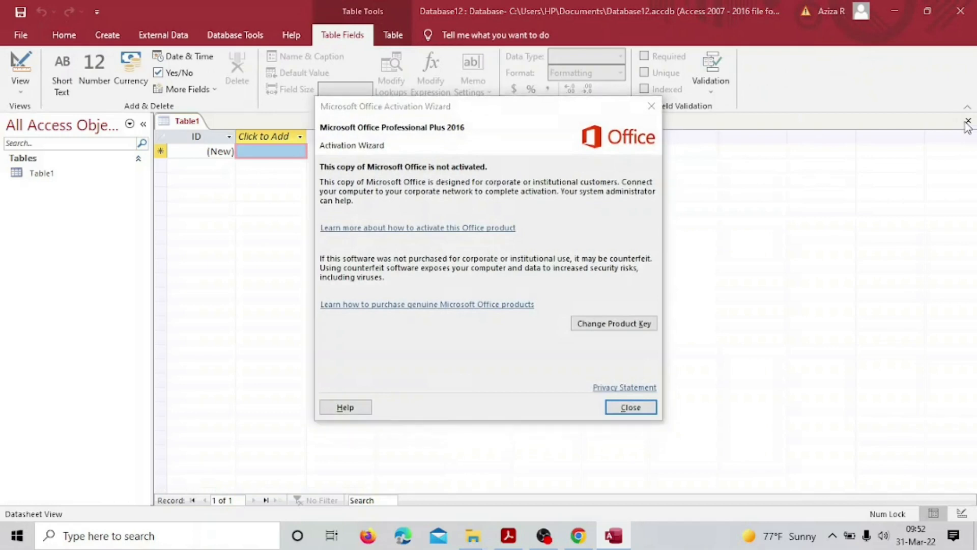
left_click(631, 407)
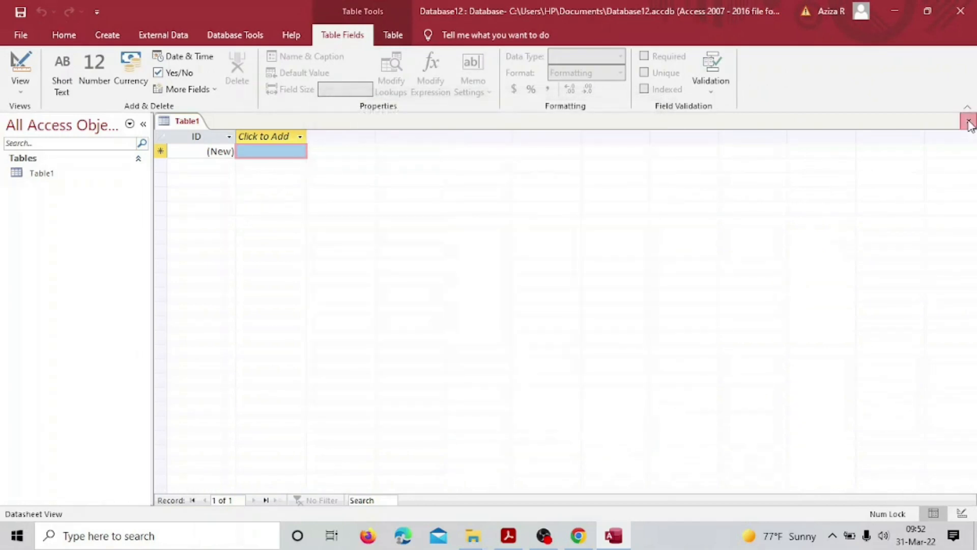
left_click(969, 121)
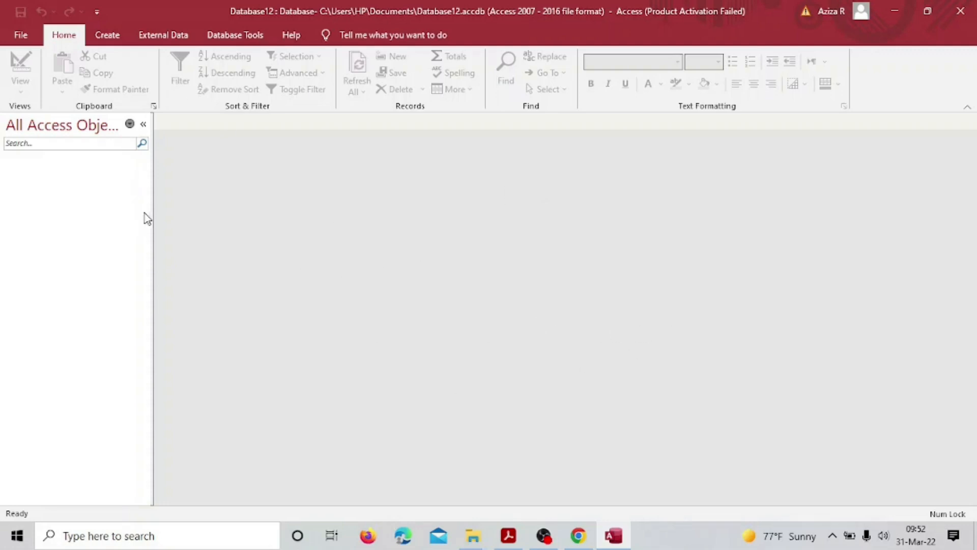
Step: Start importing external data from a text file and browse for the source file
left_click(177, 35)
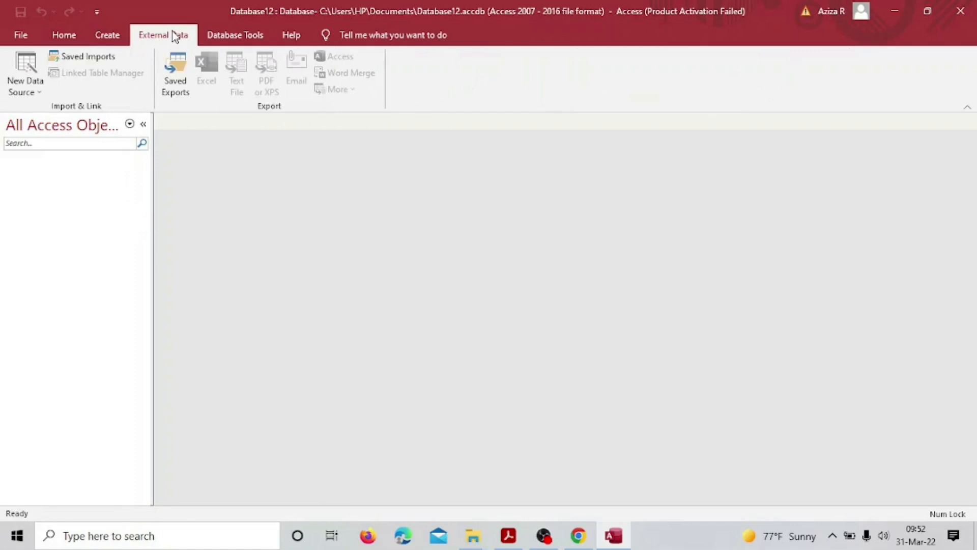
left_click(34, 90)
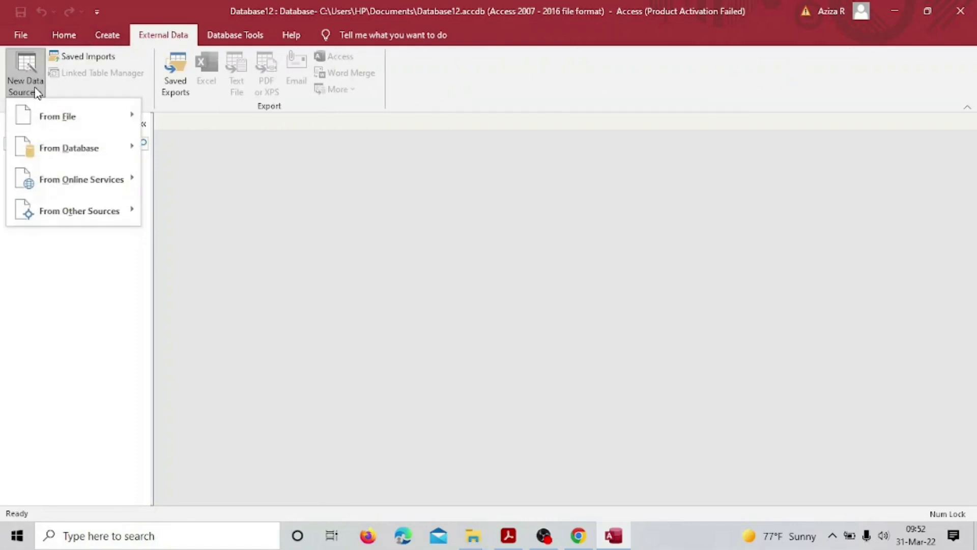
mouse_move(76, 116)
left_click(209, 216)
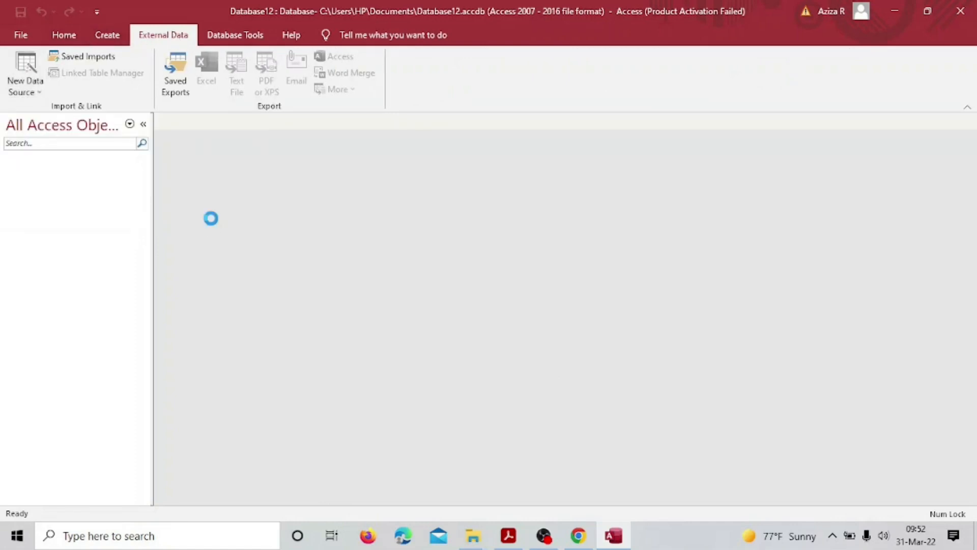
left_click(719, 167)
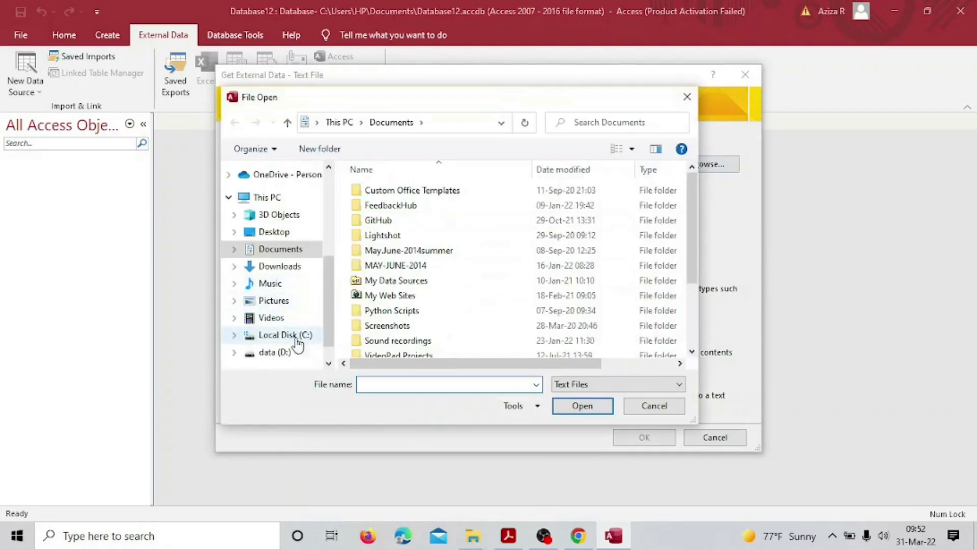
Step: Select J218STUDENTS.csv from D:\Documents\YT\2018\MAY.JUNE\PAPER 21 as the import source
left_click(301, 354)
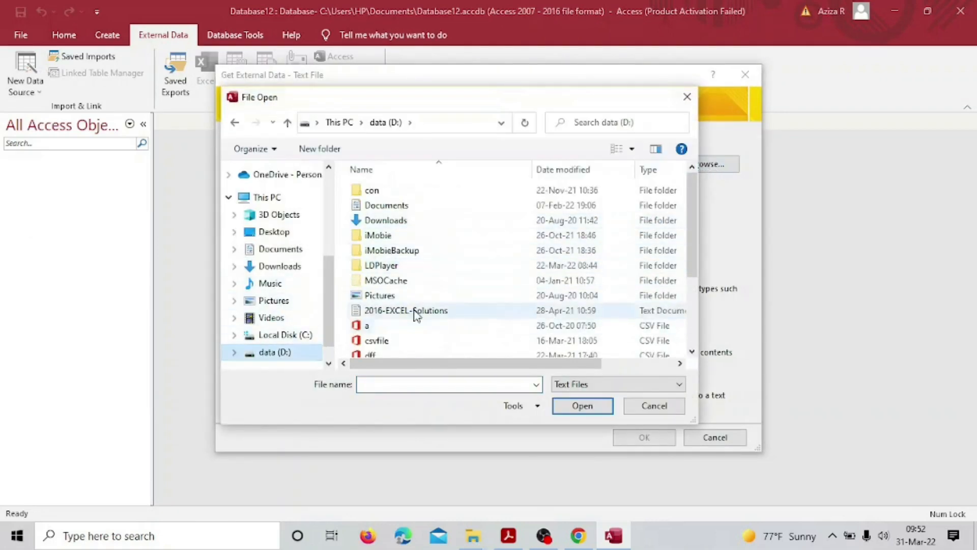
double_click(402, 206)
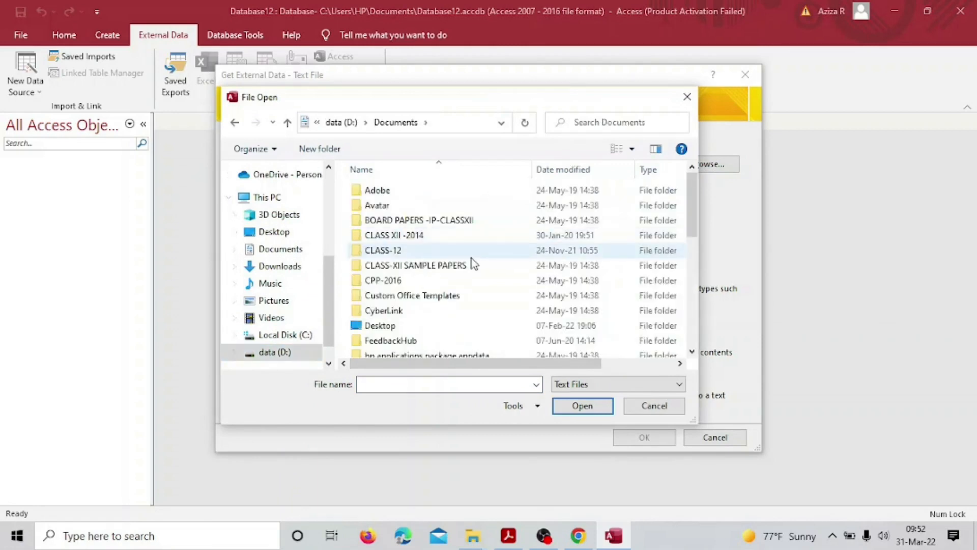
scroll(469, 261, "down", 6)
scroll(458, 275, "down", 1)
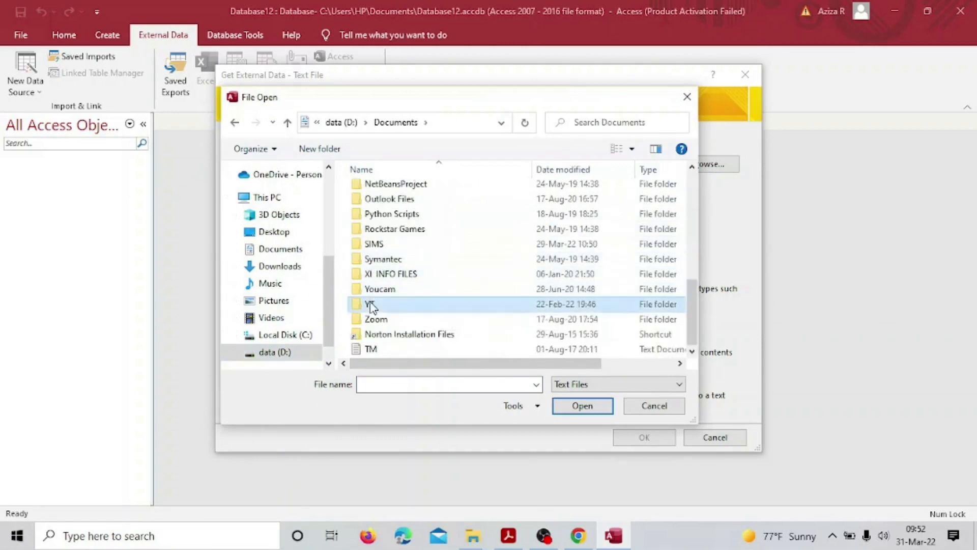
double_click(395, 301)
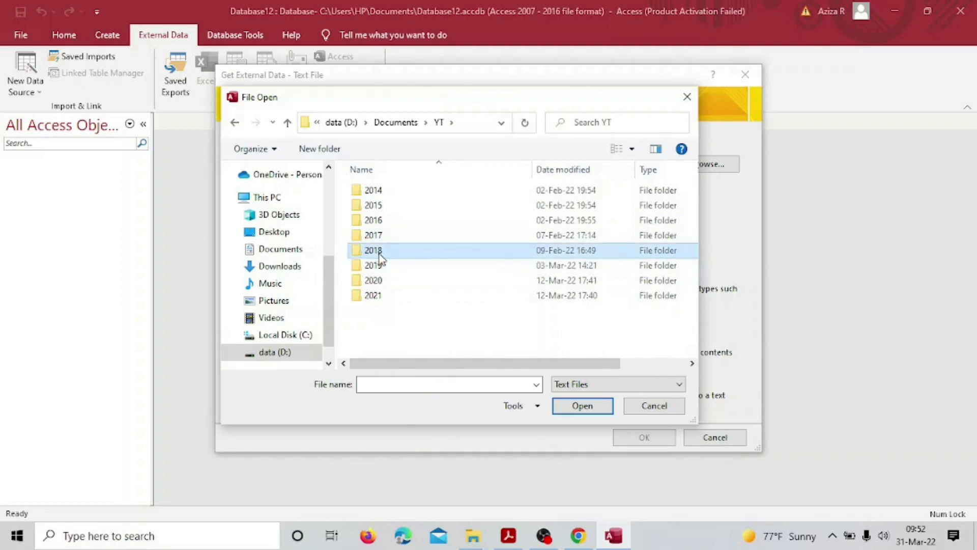
double_click(376, 250)
double_click(393, 205)
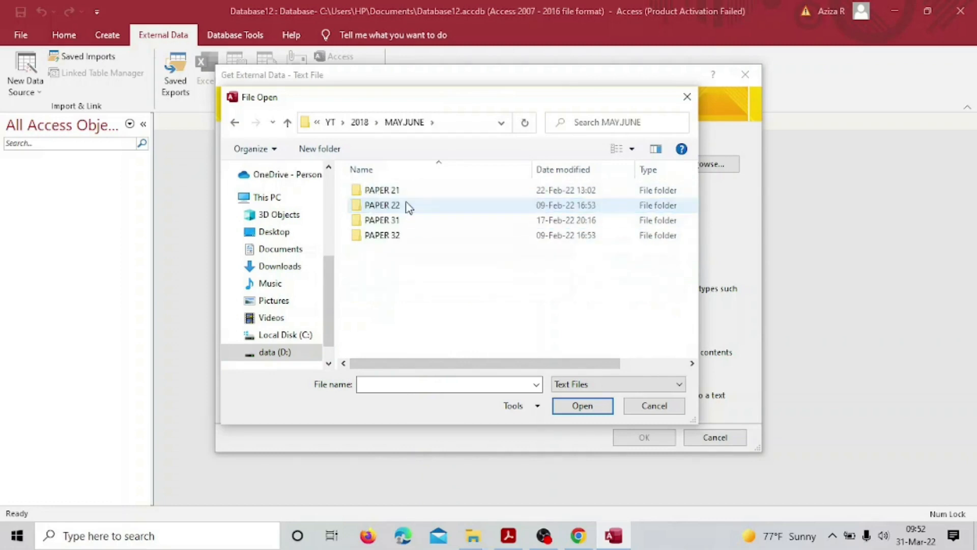
double_click(403, 191)
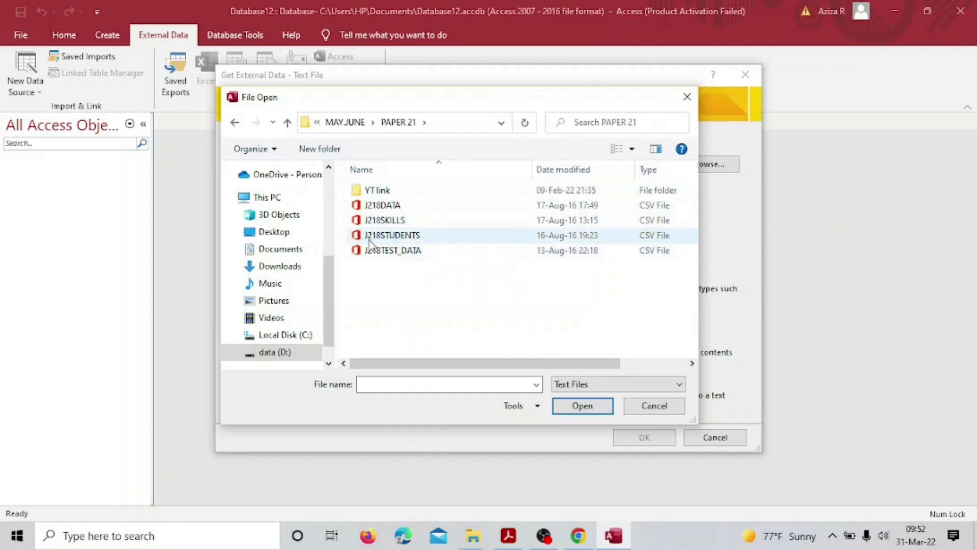
double_click(407, 238)
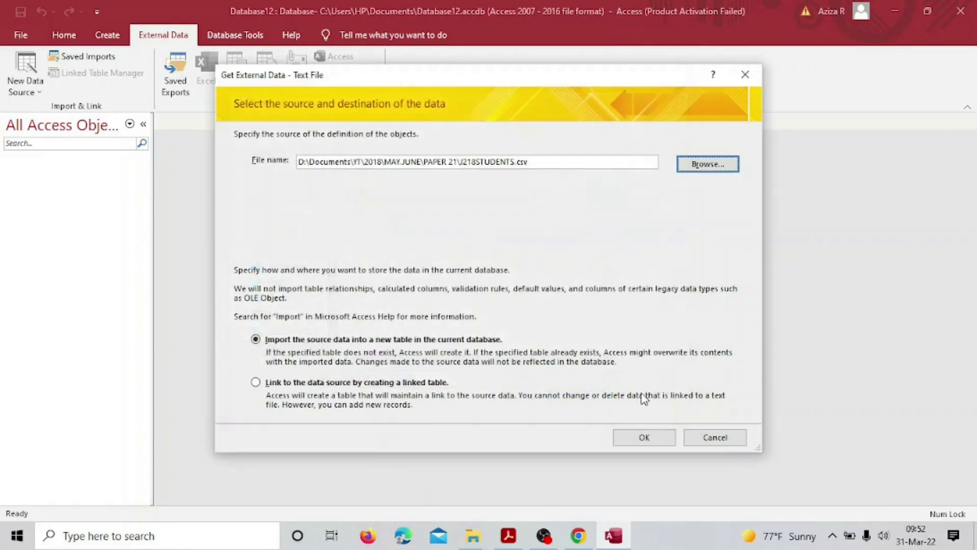
Step: Import the source into a new table as comma-delimited data, with the first row containing field names
left_click(643, 436)
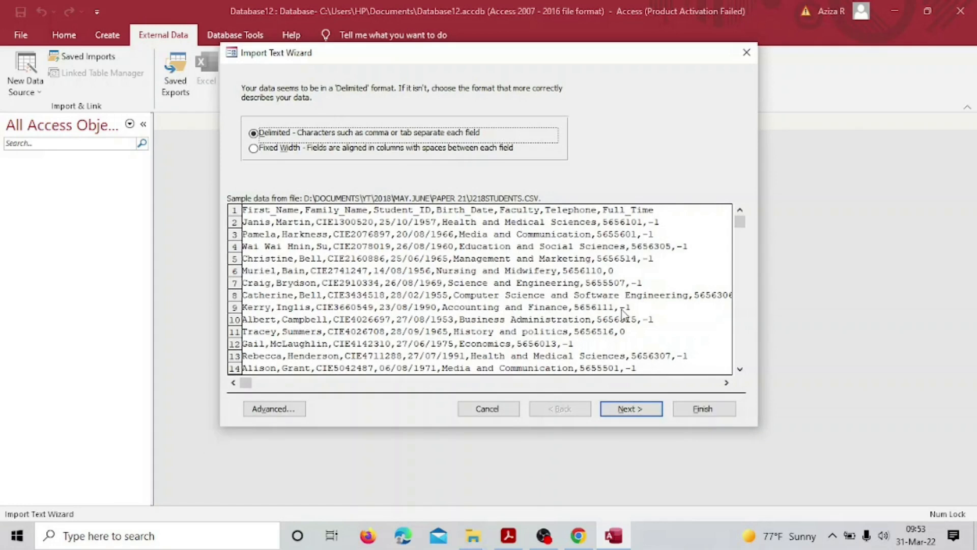
left_click(640, 407)
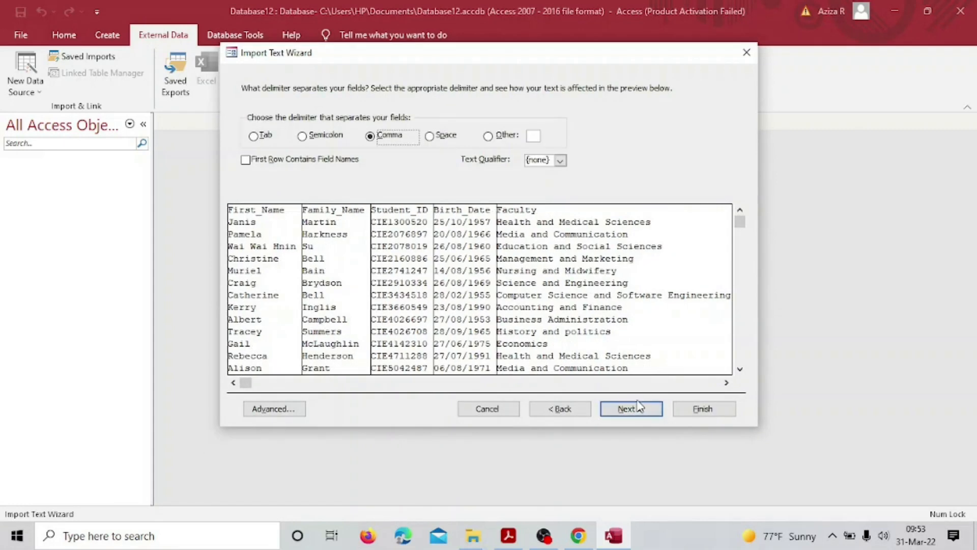
left_click(247, 160)
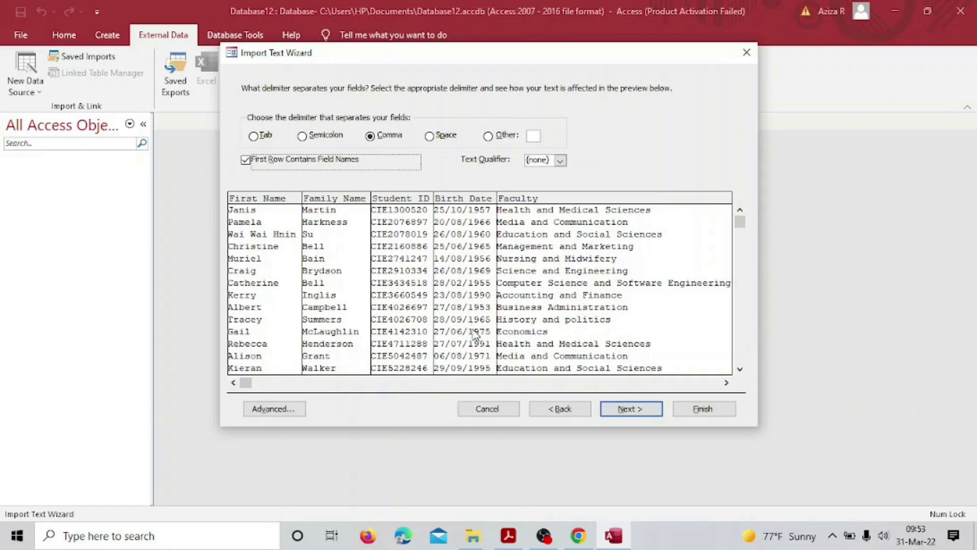
left_click(637, 412)
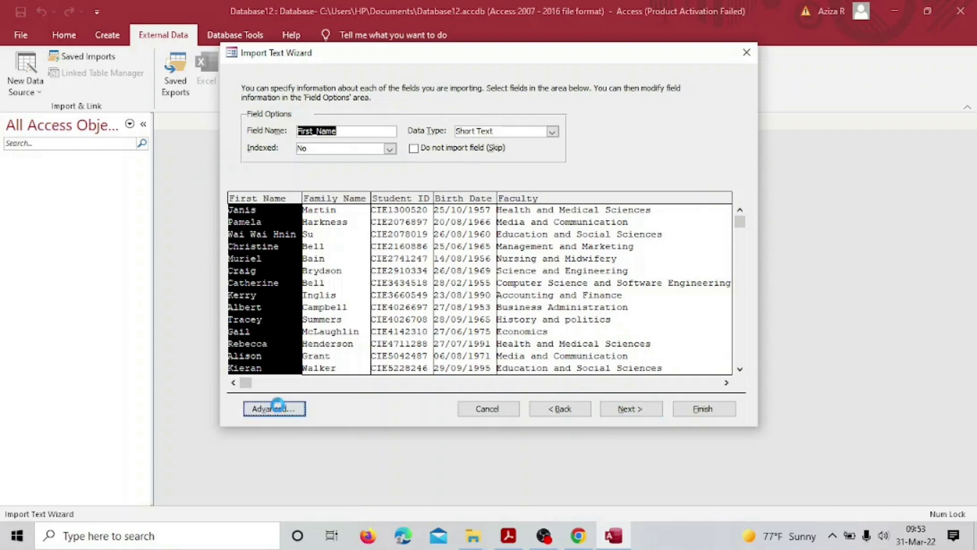
Step: Open the advanced import specification and check the field names and data types required by question 21 in Acrobat Reader
left_click(275, 408)
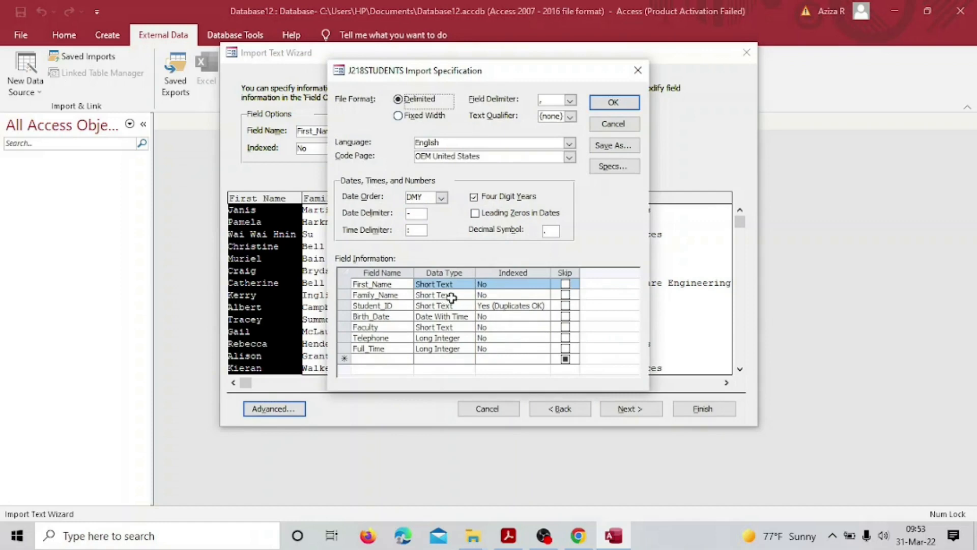
left_click(508, 536)
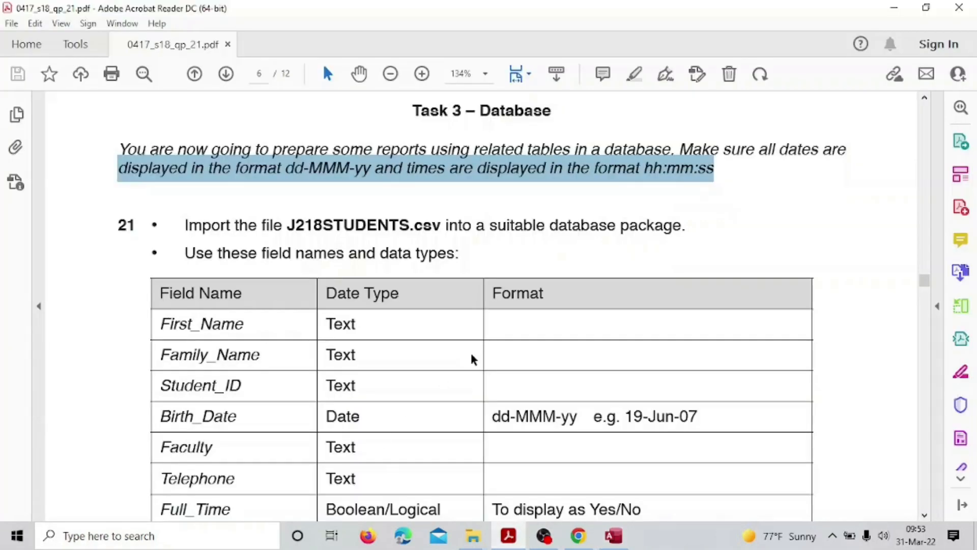
scroll(474, 360, "down", 2)
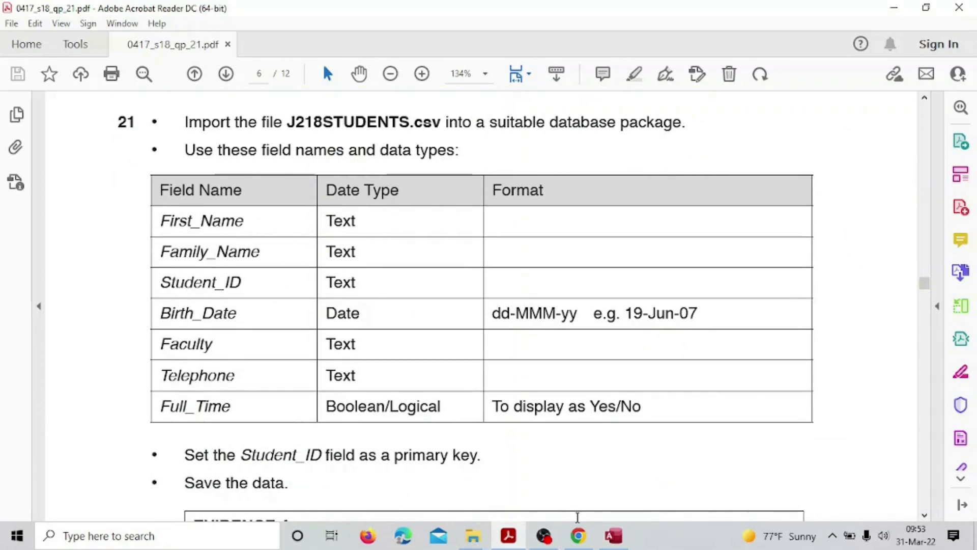
Step: Compare question 21's required data types and Birth_Date format in Acrobat Reader with the import specification in Access
left_click(613, 536)
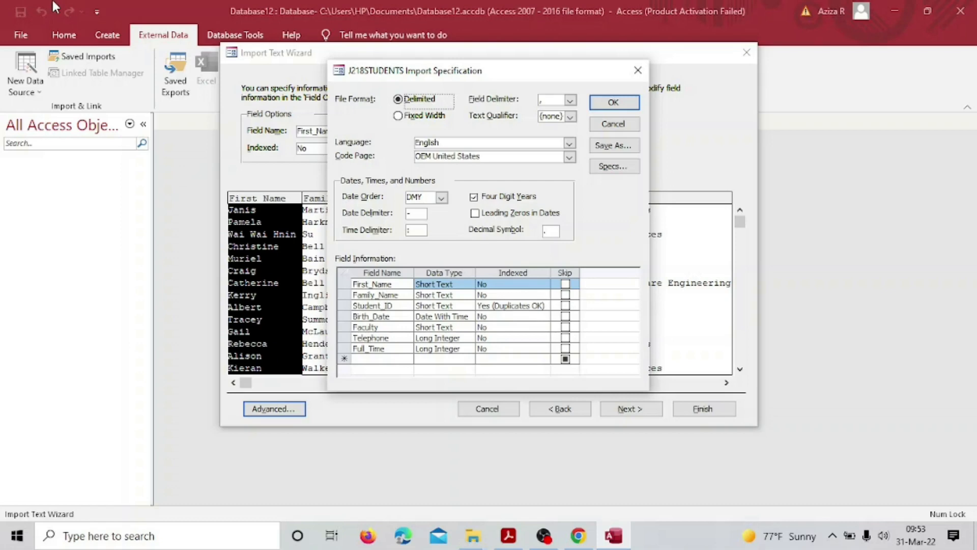
left_click(508, 535)
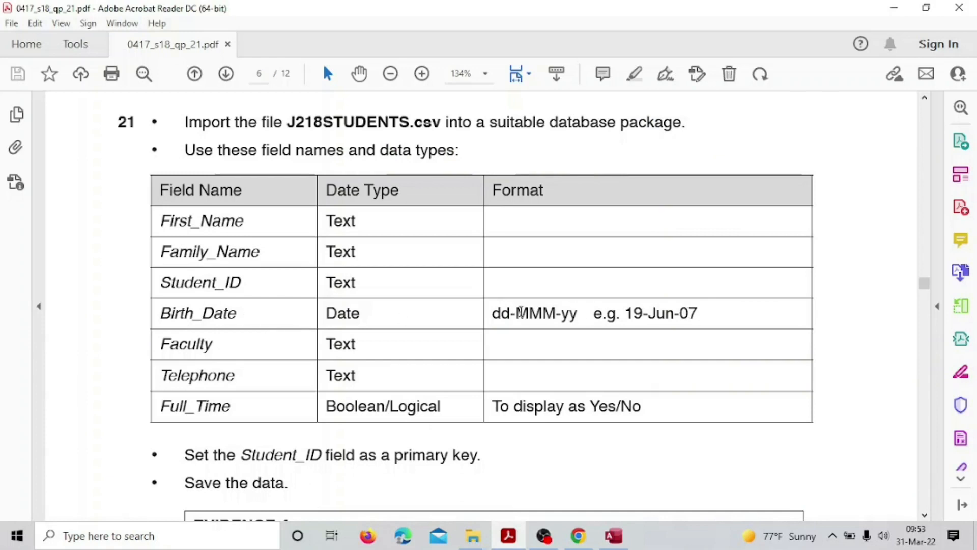
left_click_drag(508, 312, 544, 313)
left_click_drag(626, 313, 689, 313)
left_click(613, 536)
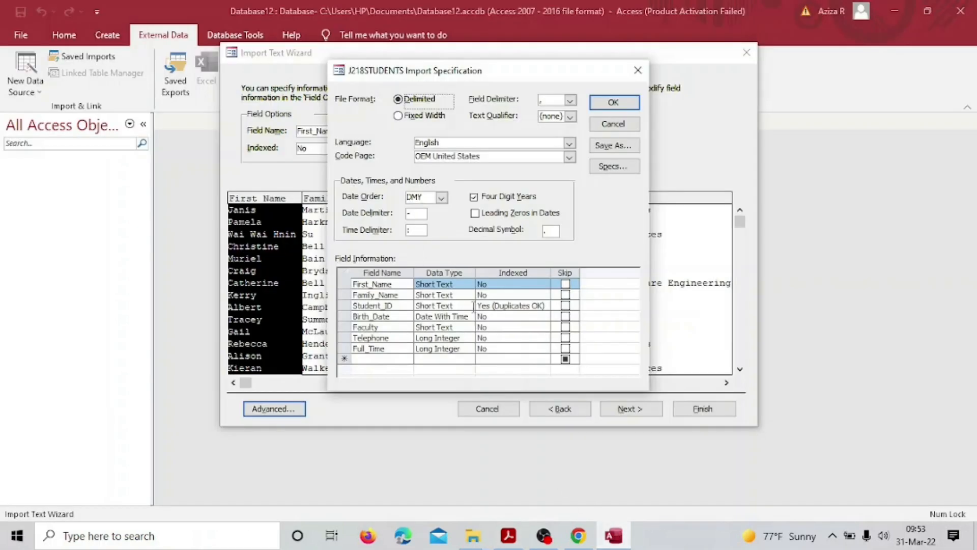
left_click(436, 316)
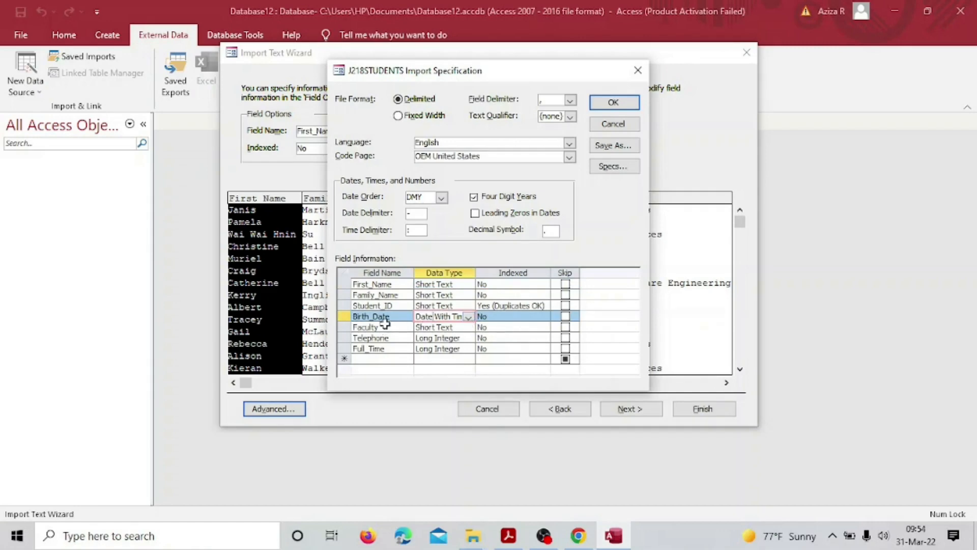
left_click(508, 535)
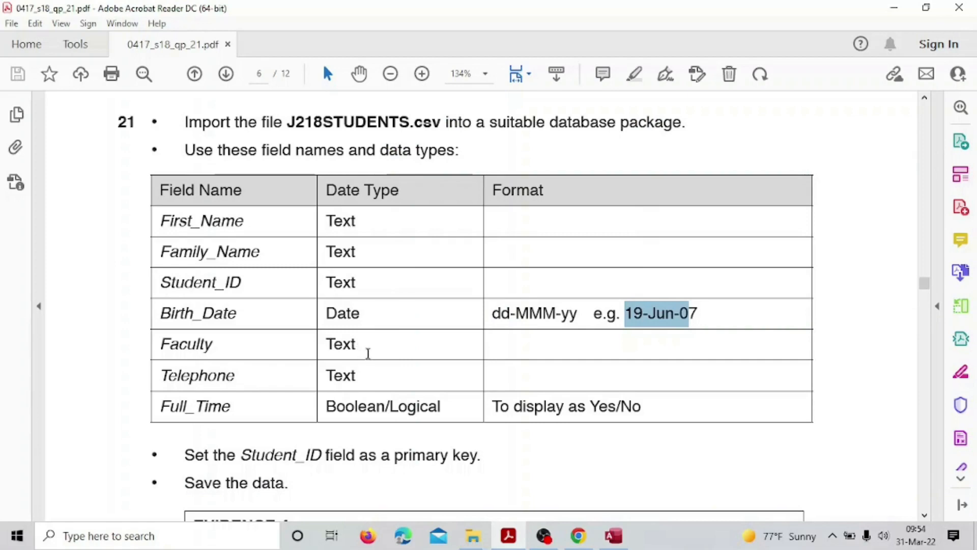
left_click(614, 536)
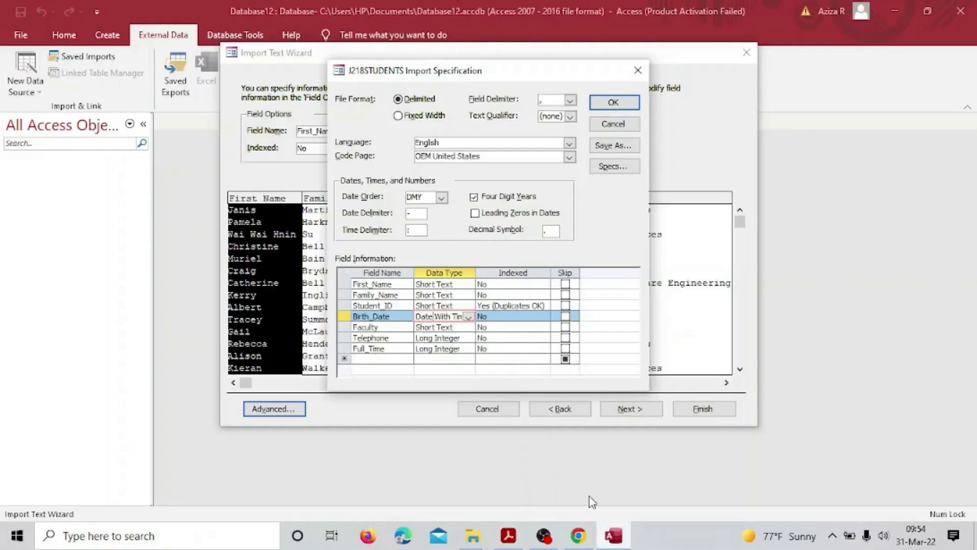
Step: Set the Telephone field's data type to Short Text in the import specification
left_click(469, 338)
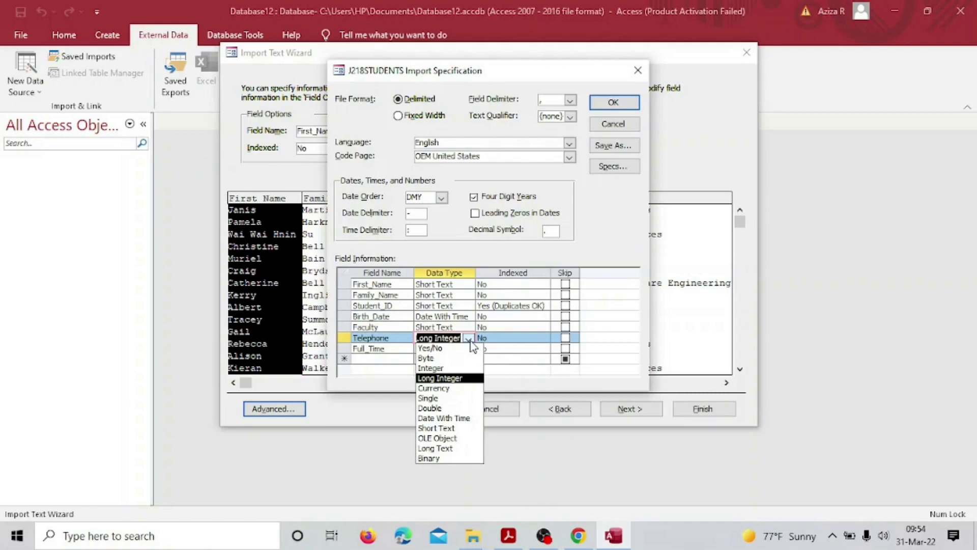
left_click(520, 538)
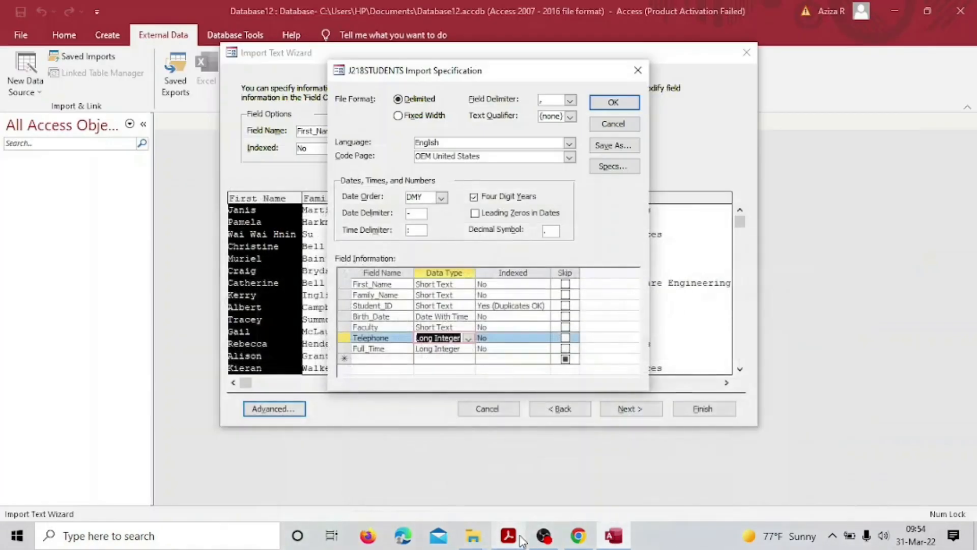
left_click(613, 536)
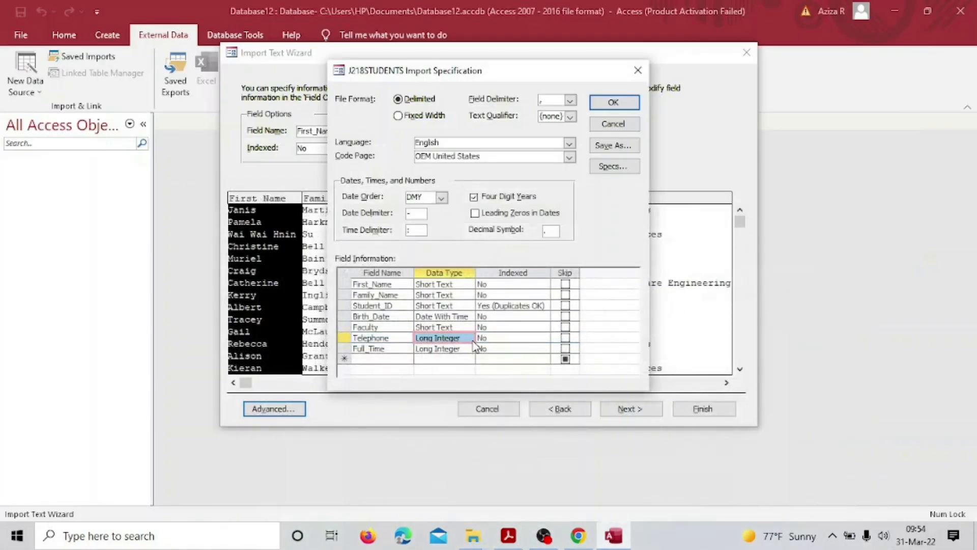
left_click(468, 339)
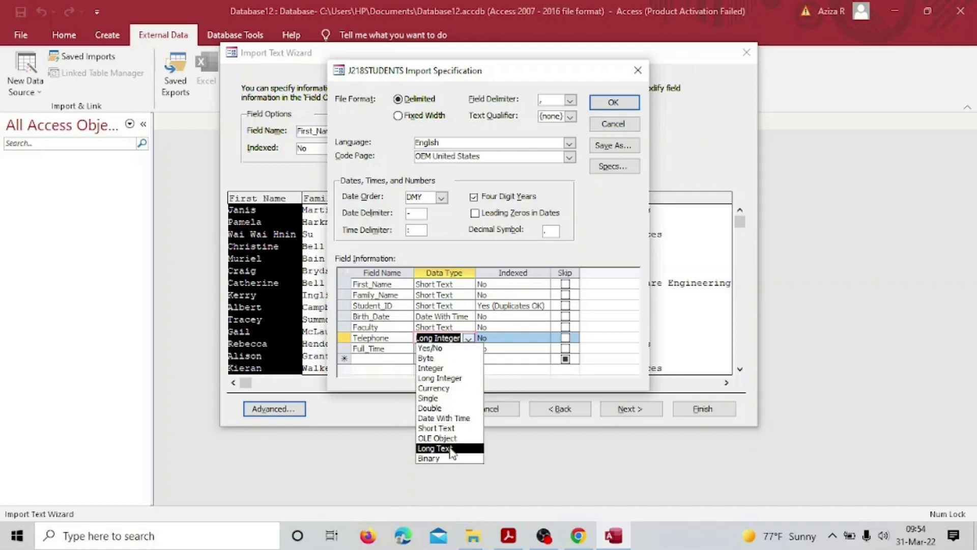
left_click(465, 430)
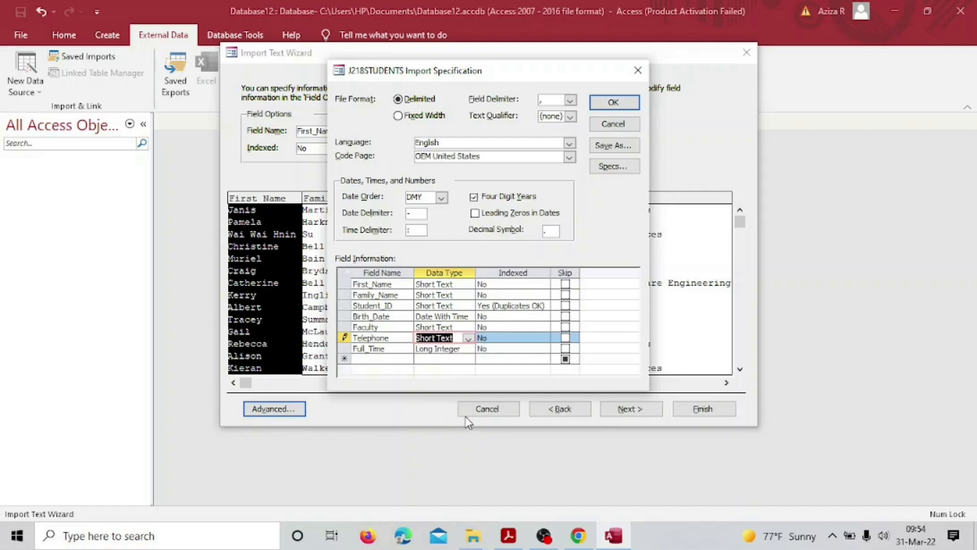
Step: Check the required type of Full_Time in the question paper, set its data type to Yes/No, and accept the import specification
left_click(508, 540)
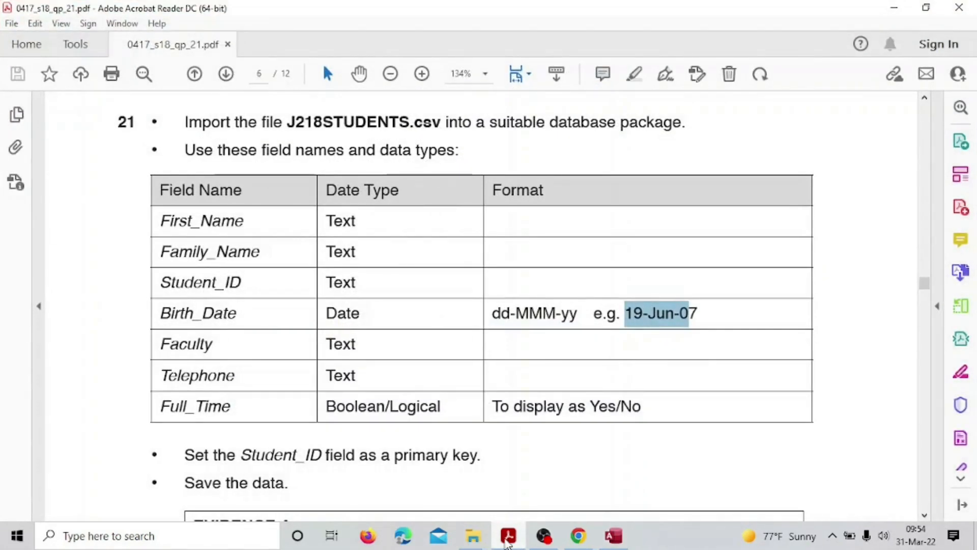
left_click(508, 540)
left_click(467, 349)
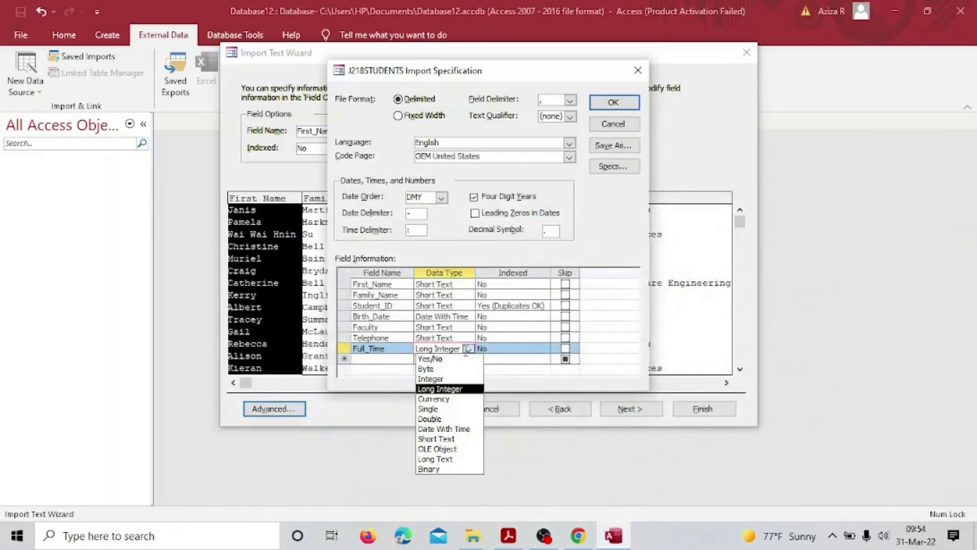
left_click(465, 360)
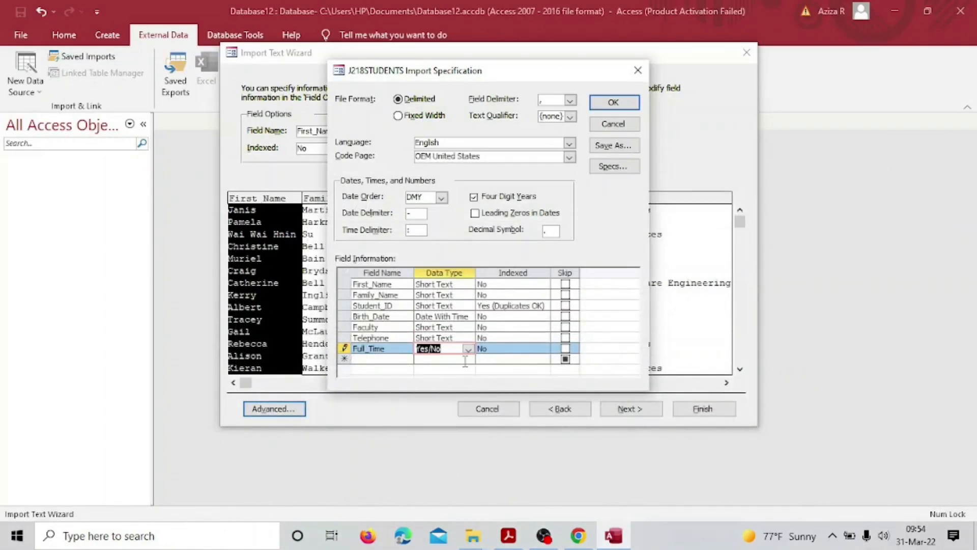
left_click(614, 104)
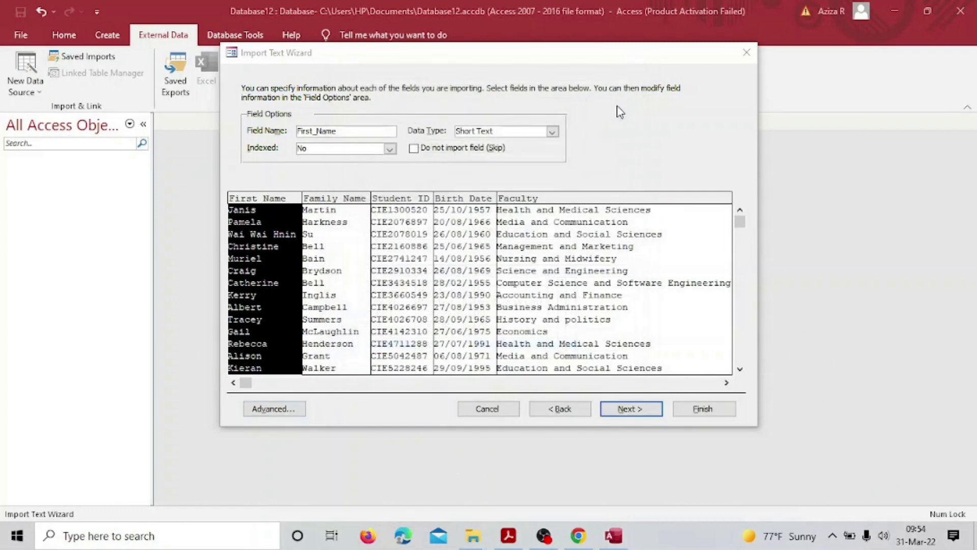
Step: Check the primary key requirement in the question paper and choose Student_ID as the new table's primary key
left_click(650, 407)
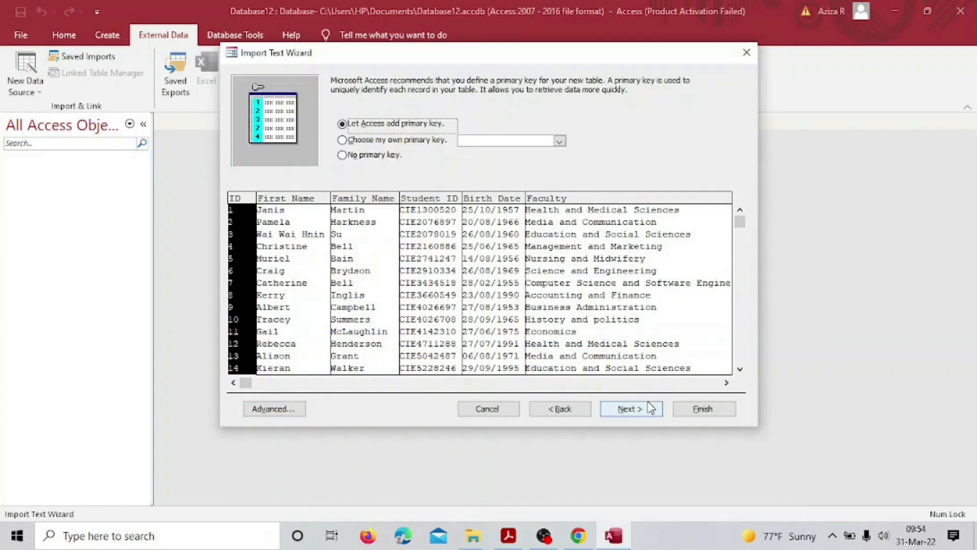
left_click(506, 537)
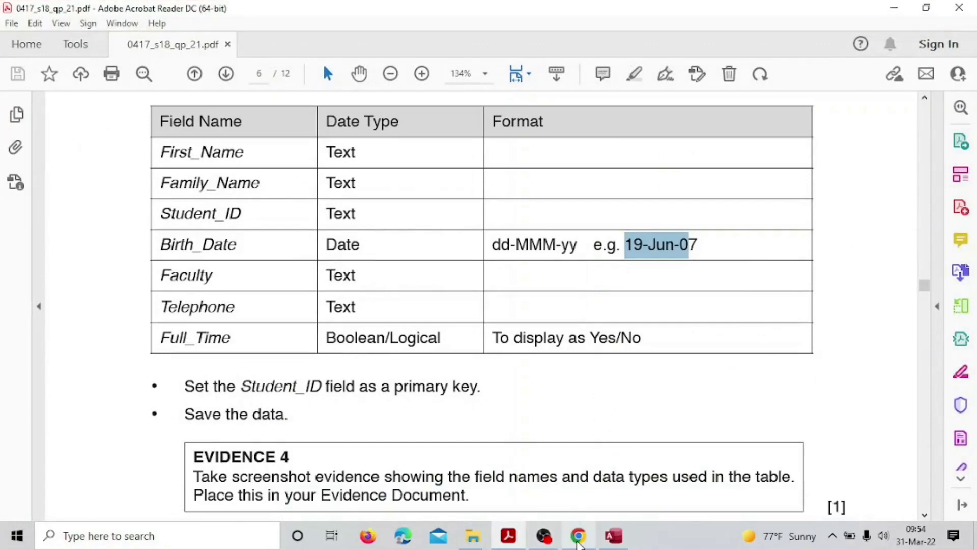
left_click(614, 536)
left_click(342, 140)
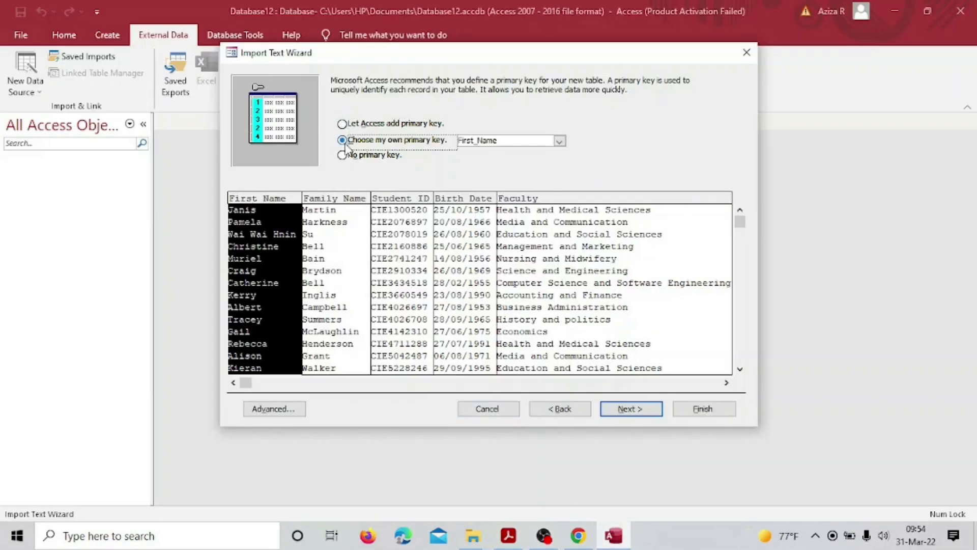
left_click(560, 141)
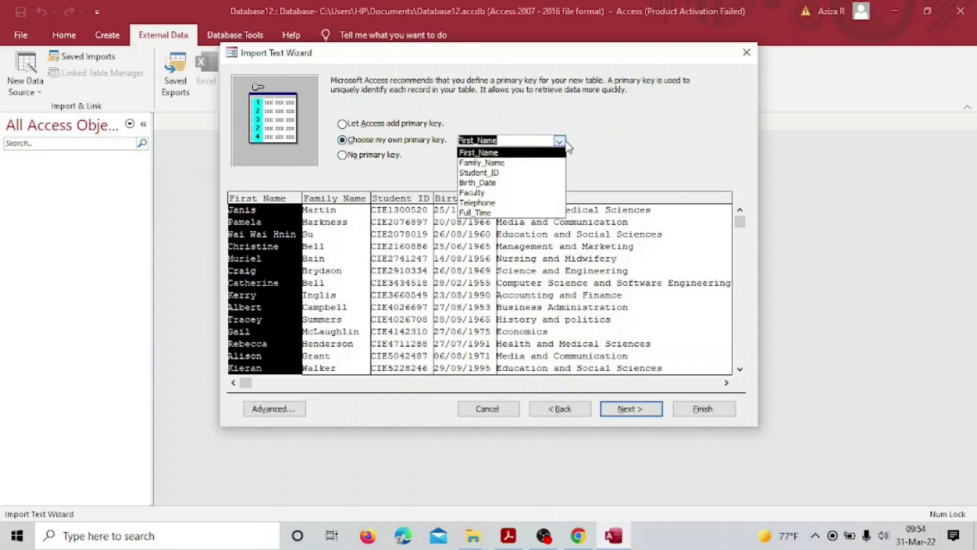
left_click(533, 173)
Step: Finish the import into the table J218STUDENTS without saving the import steps
left_click(629, 410)
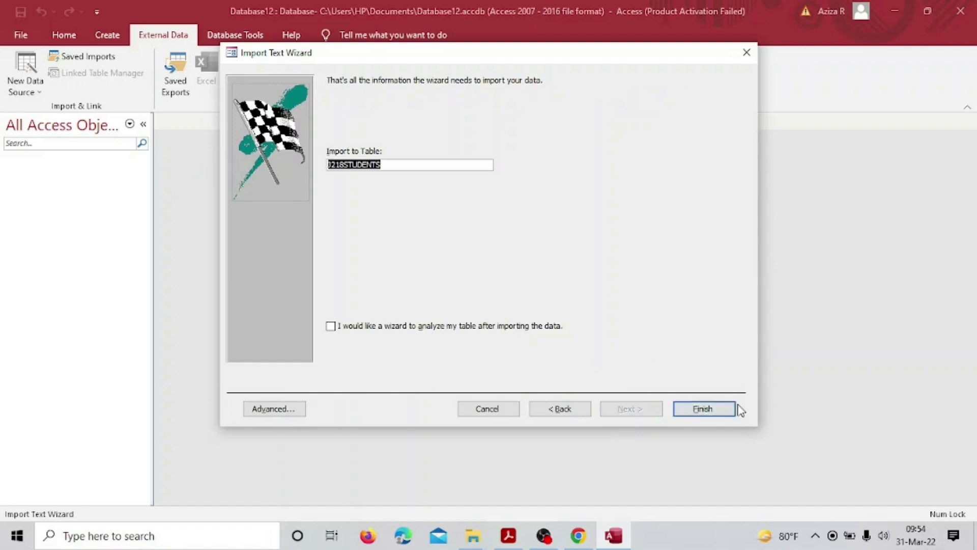
left_click(723, 414)
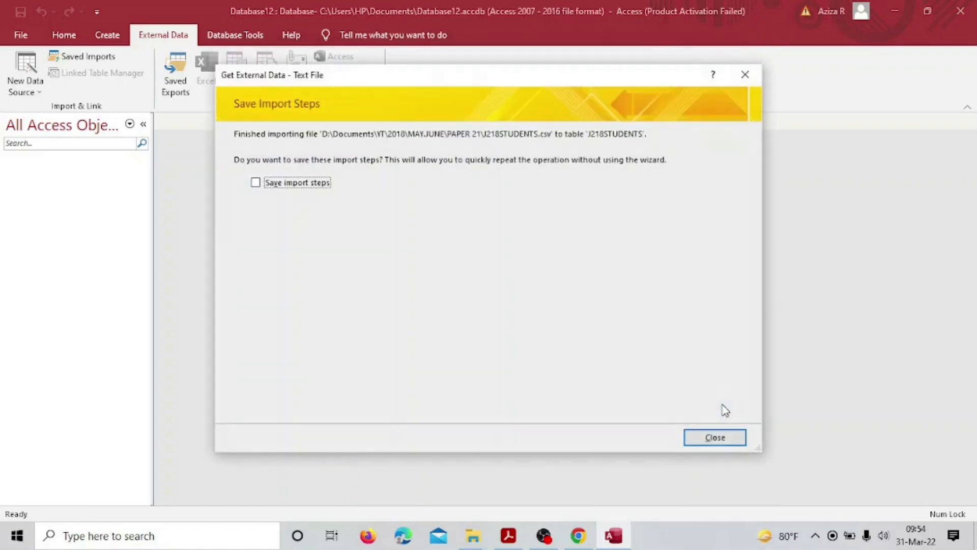
left_click(714, 436)
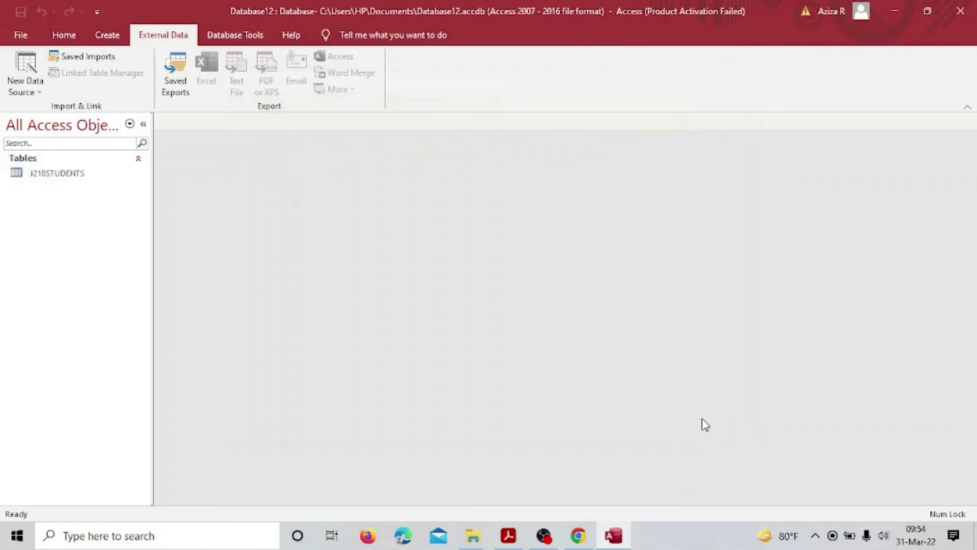
Step: Open the J218STUDENTS table and widen the Faculty and Birth_Date columns to fit their contents
double_click(73, 174)
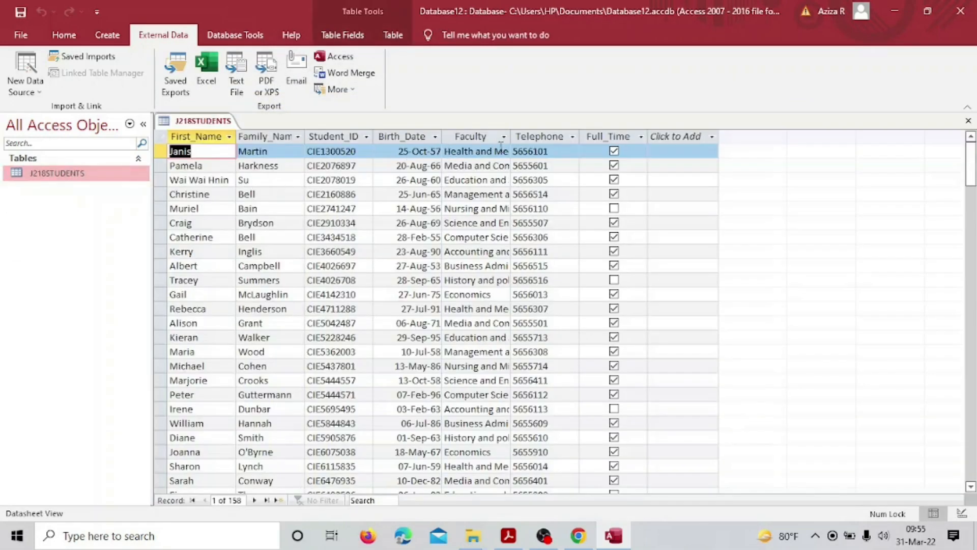
left_click_drag(510, 136, 560, 133)
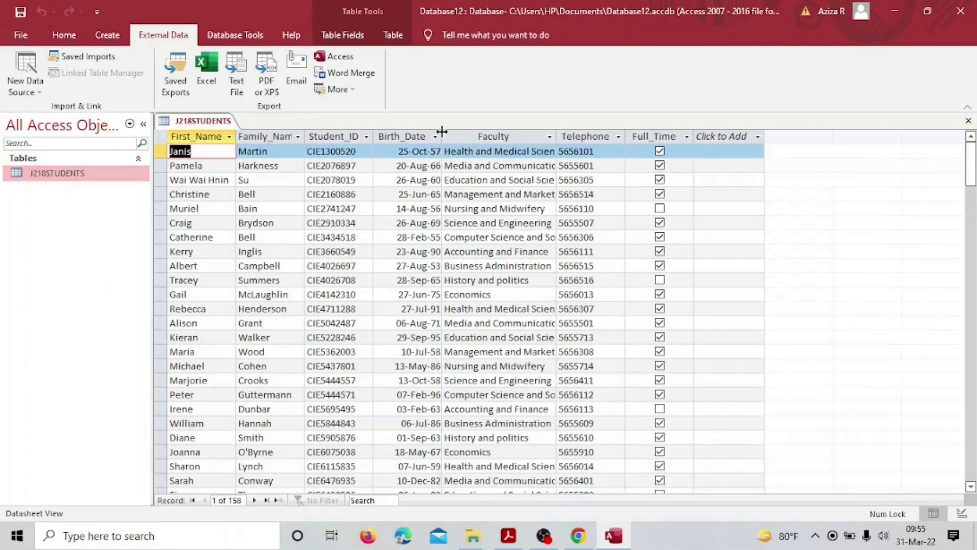
left_click_drag(442, 132, 483, 136)
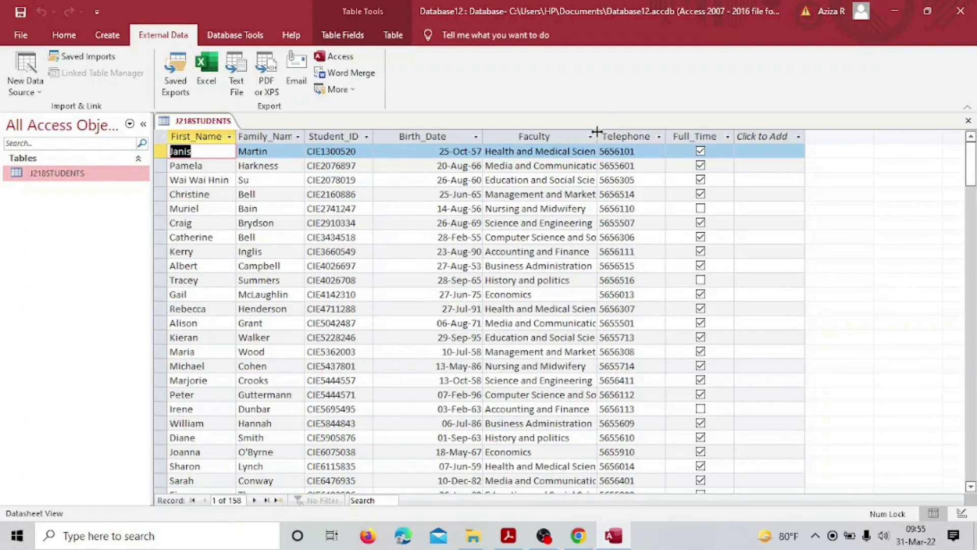
left_click_drag(597, 131, 656, 135)
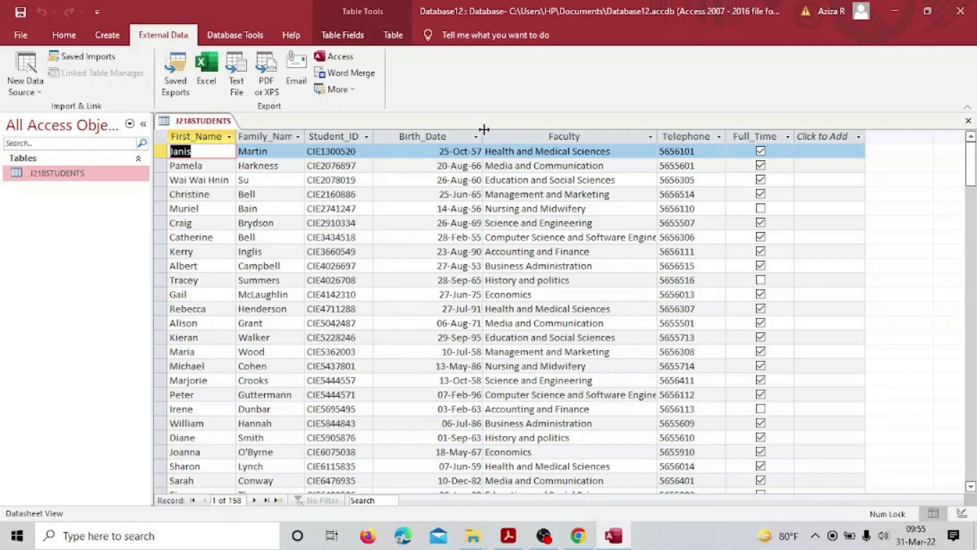
left_click_drag(483, 134, 453, 134)
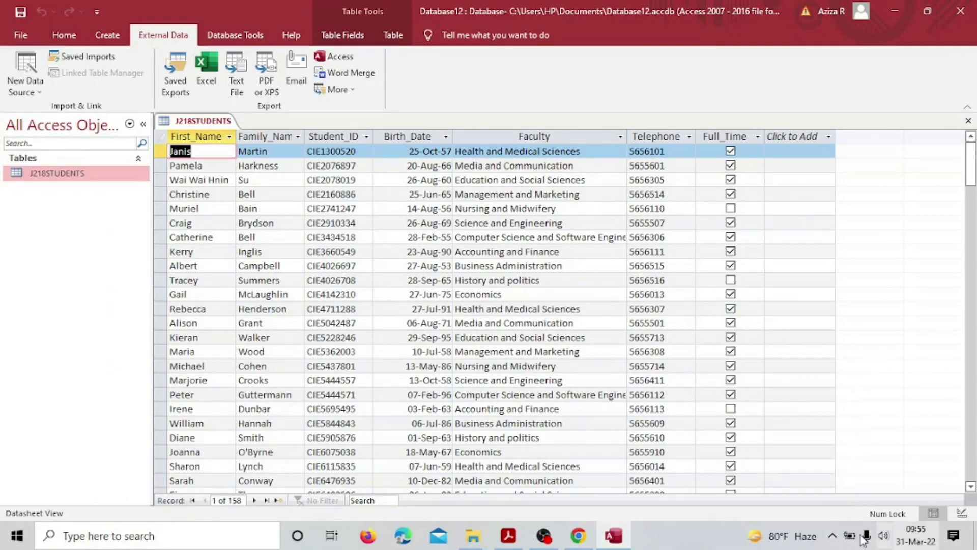
Step: Inspect the Birth_Date field's format options in Design View, and close the J218STUDENTS table with its layout changes saved
left_click(66, 35)
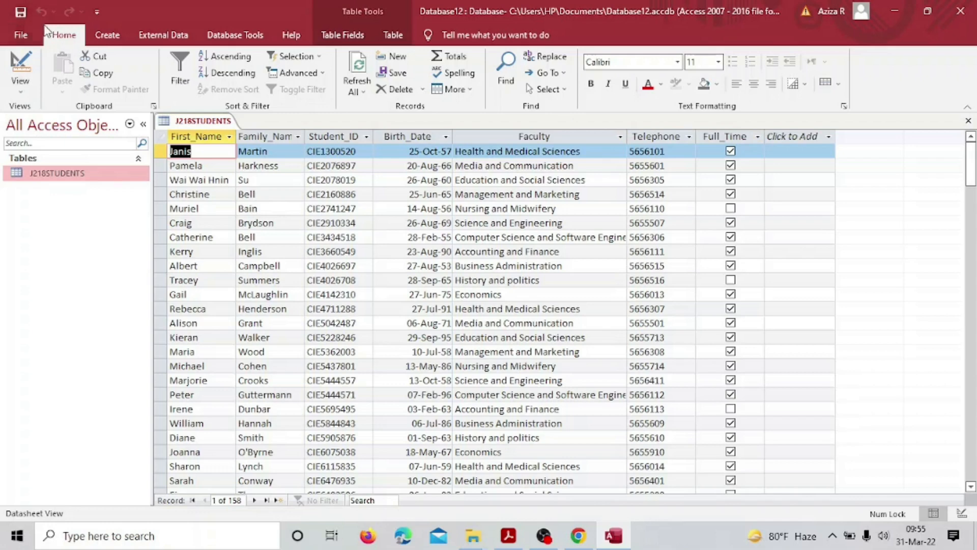
left_click(24, 92)
left_click(51, 149)
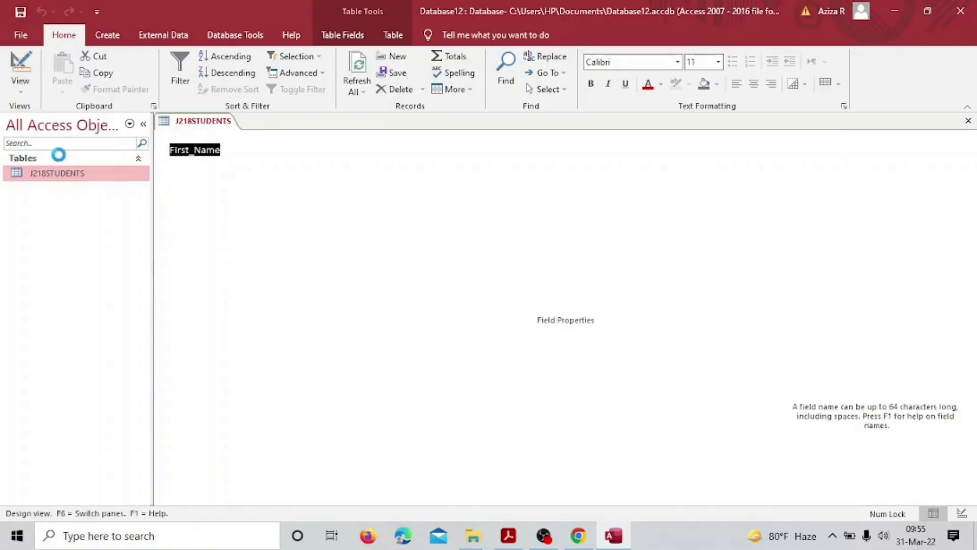
left_click(363, 196)
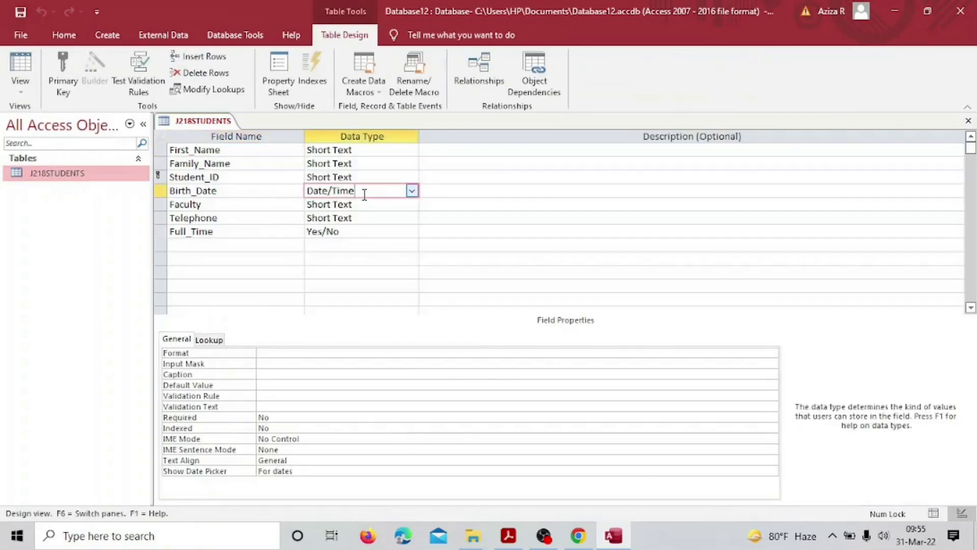
left_click(279, 351)
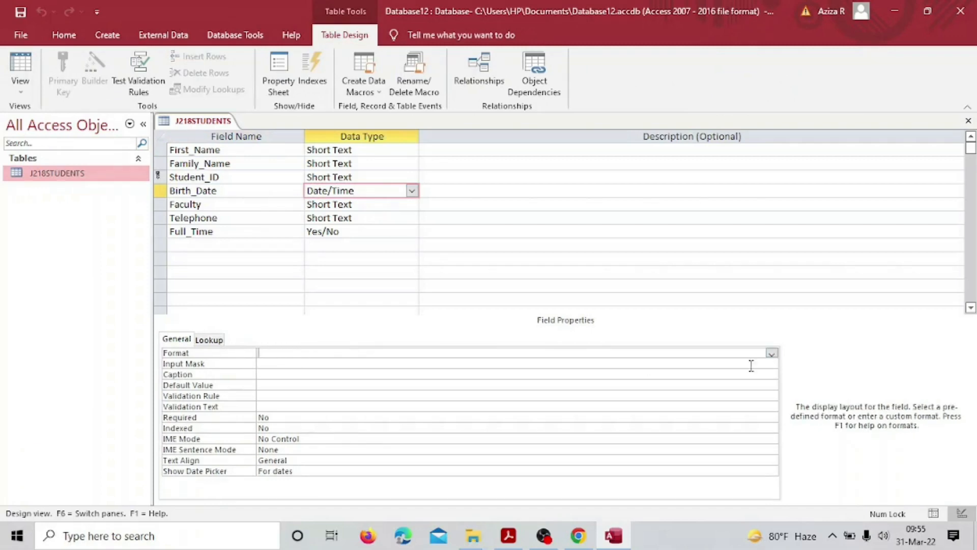
left_click(772, 353)
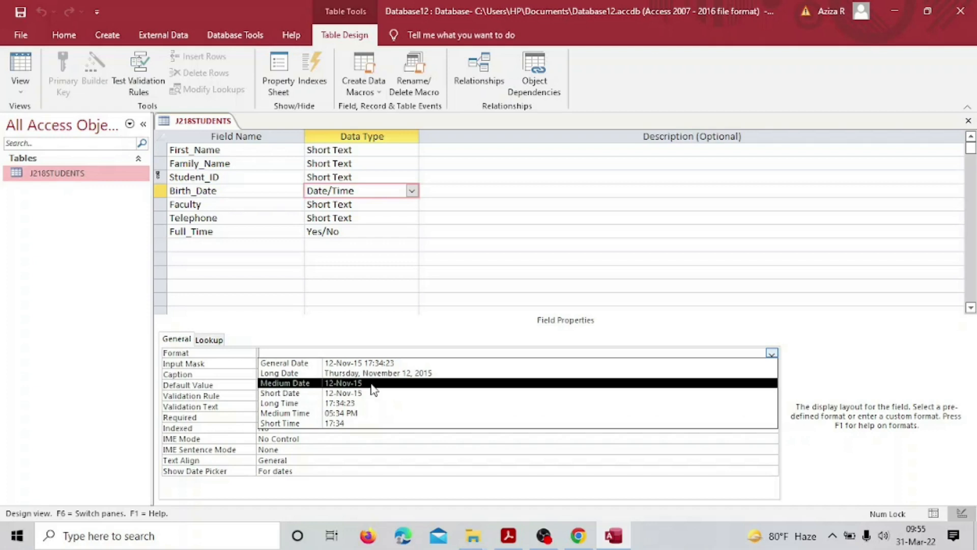
left_click(102, 308)
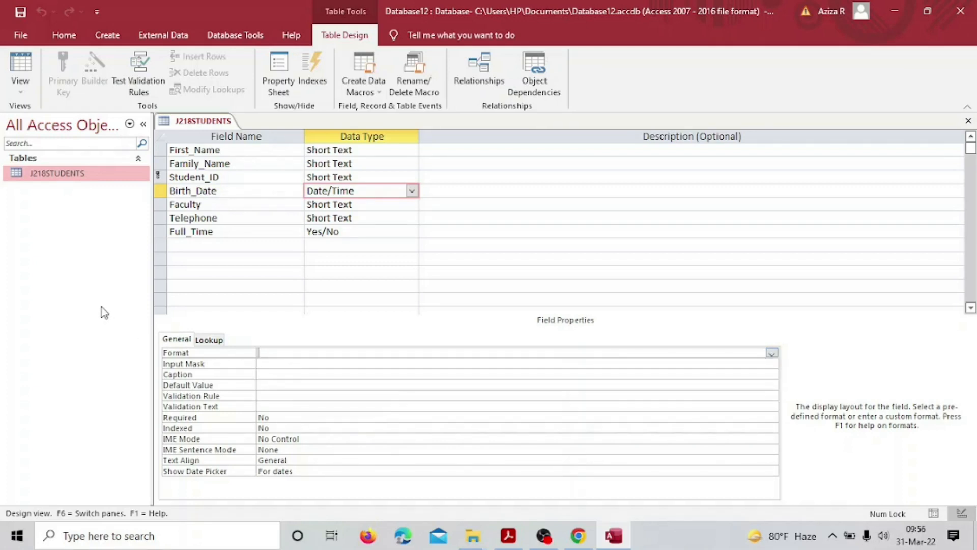
left_click(969, 121)
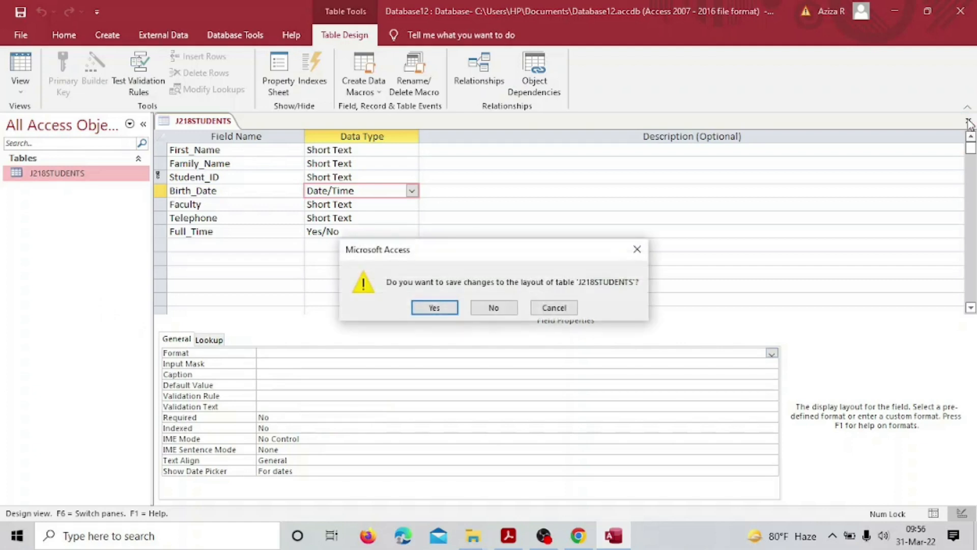
left_click(433, 309)
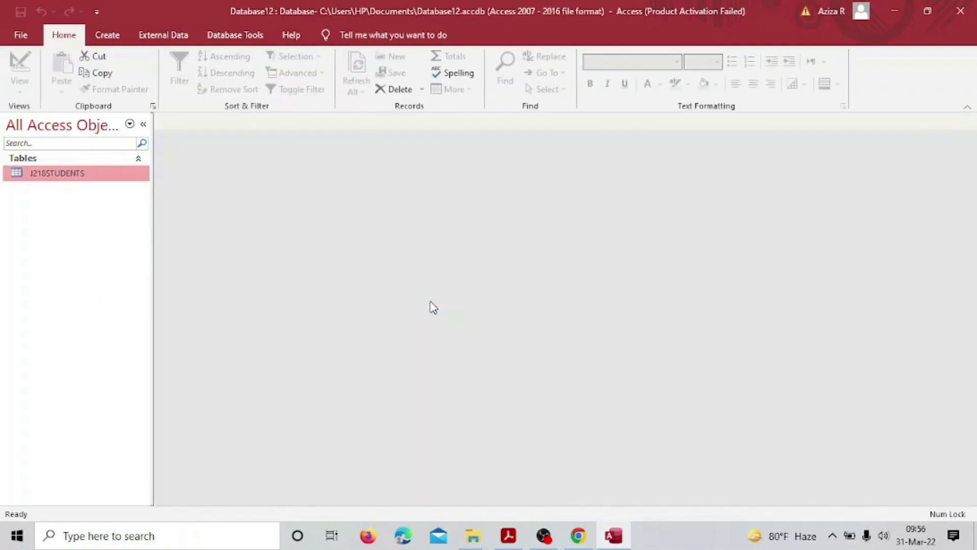
Step: Set the Full_Time field's format to Yes/No in the J218STUDENTS table design, and close the table with the design changes saved
double_click(131, 175)
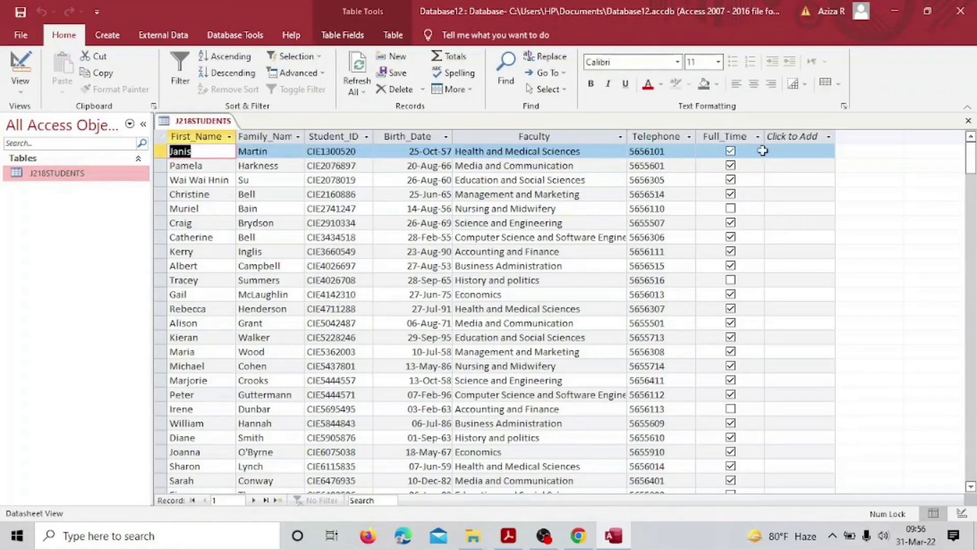
left_click(721, 133)
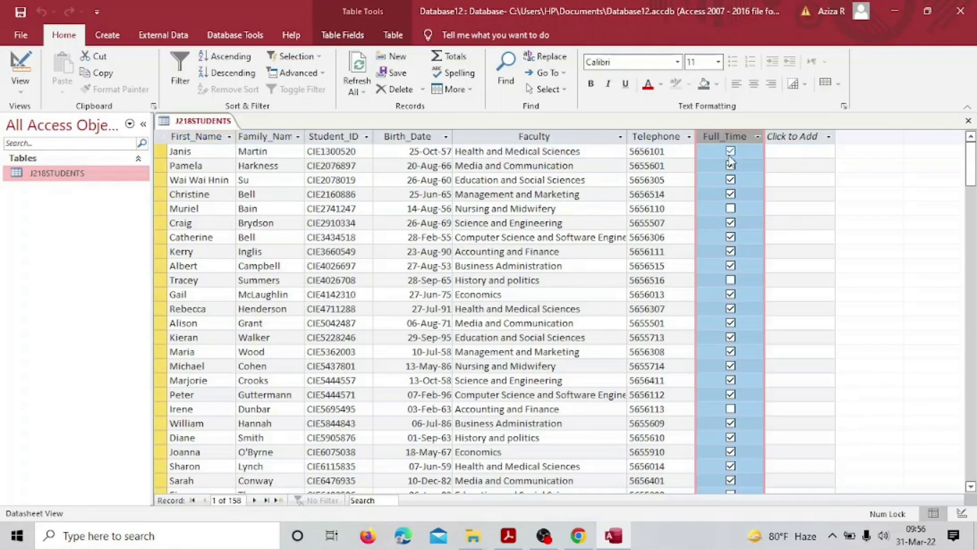
left_click(20, 87)
left_click(106, 149)
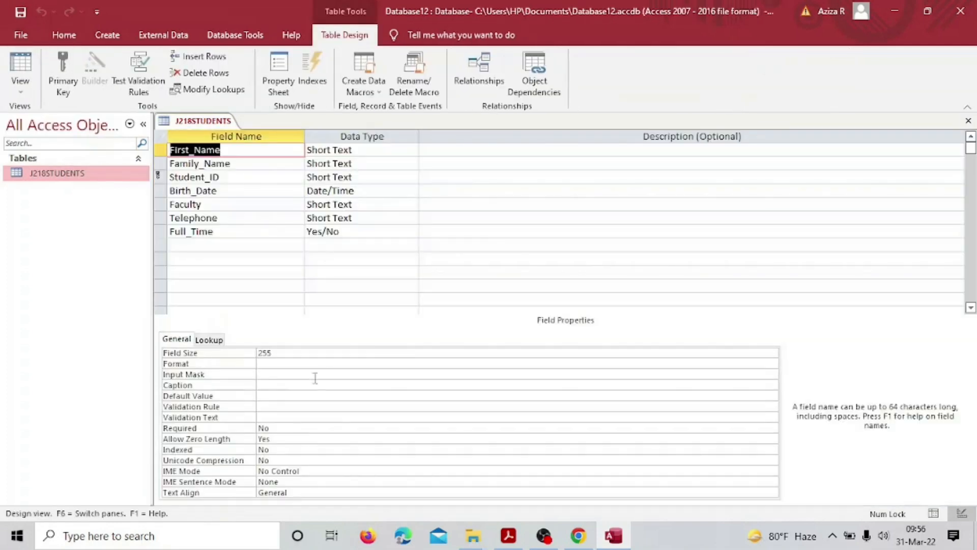
left_click(375, 231)
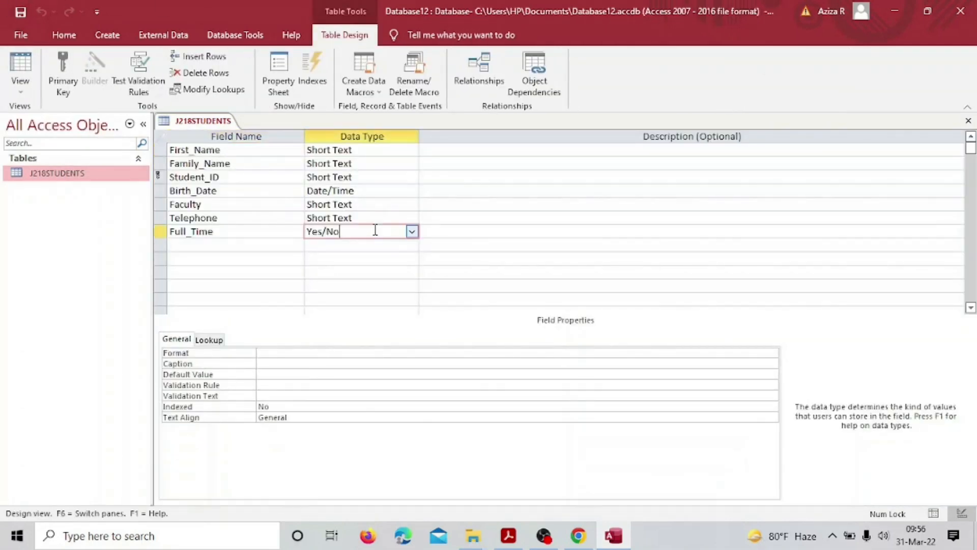
left_click(283, 353)
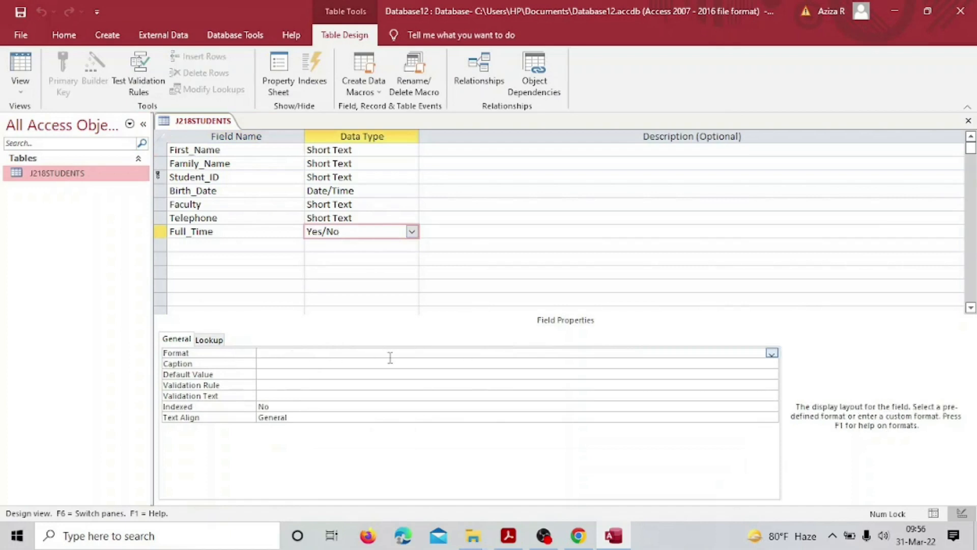
left_click(772, 353)
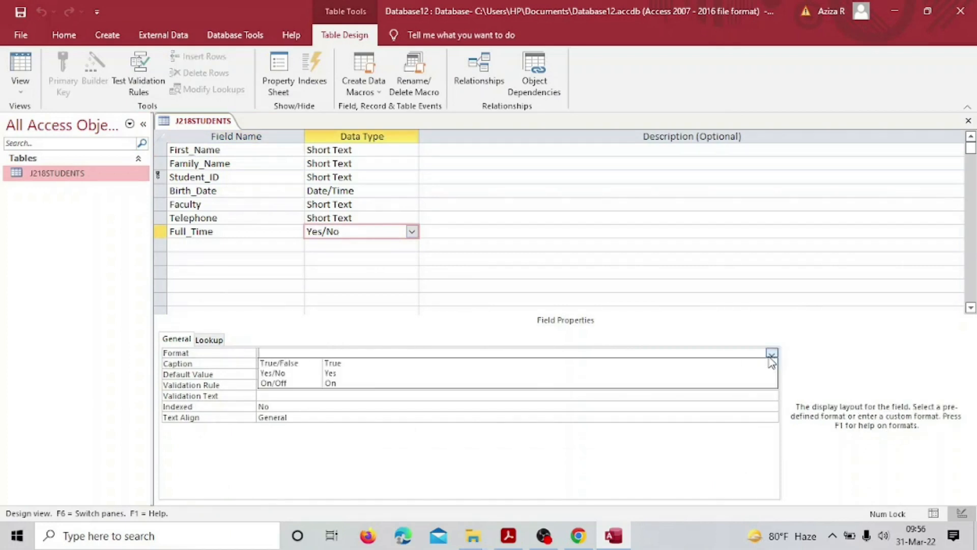
left_click(429, 373)
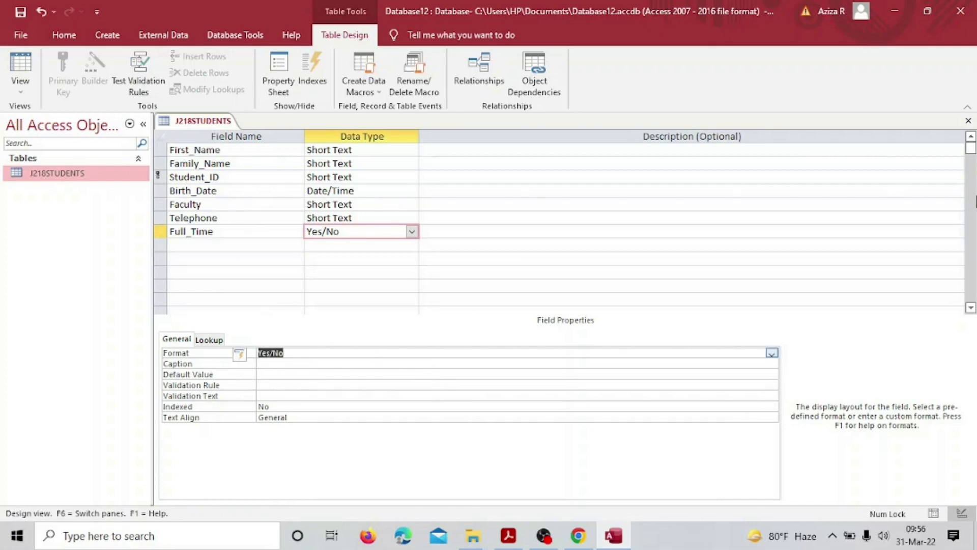
left_click(968, 120)
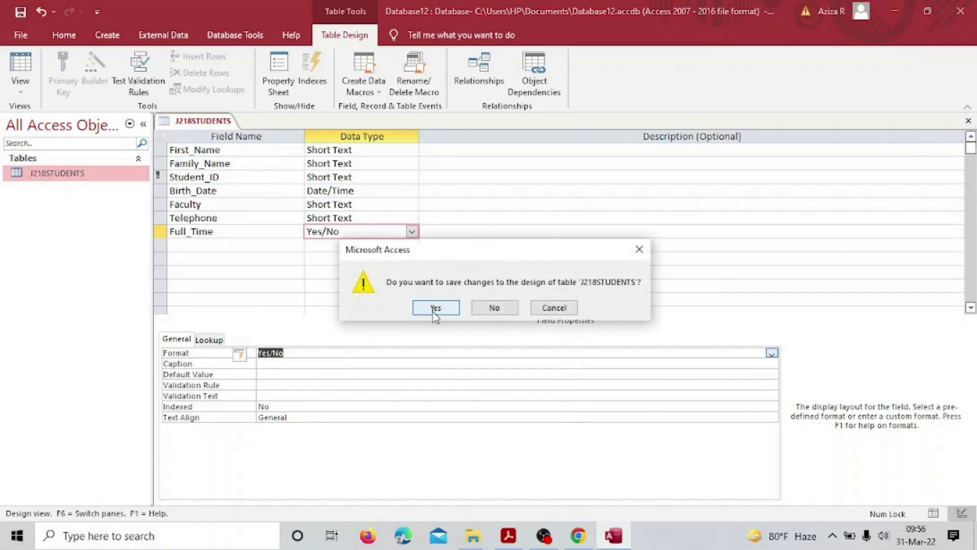
left_click(437, 307)
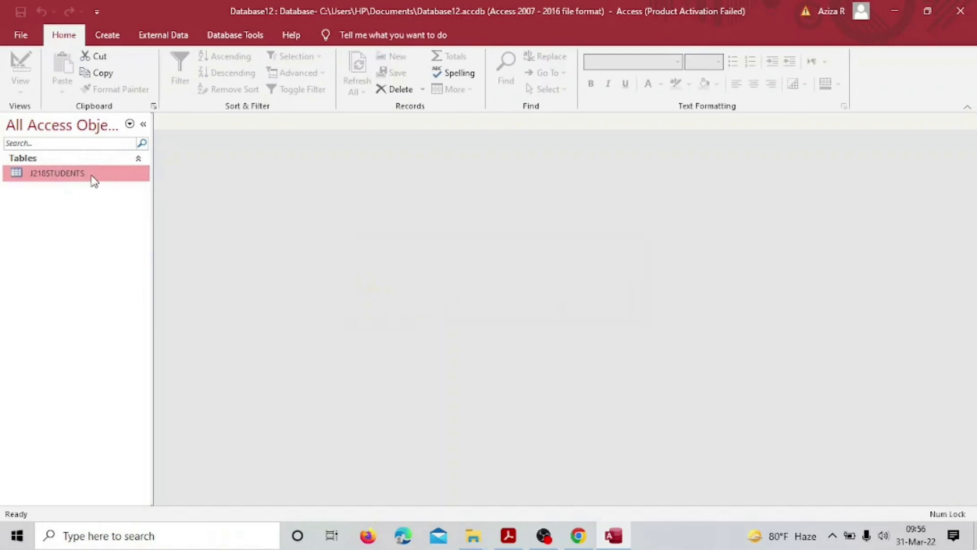
Step: Reopen J218STUDENTS, change the Full_Time field's data type to Short Text, review its values through the last record, and close the table
double_click(94, 178)
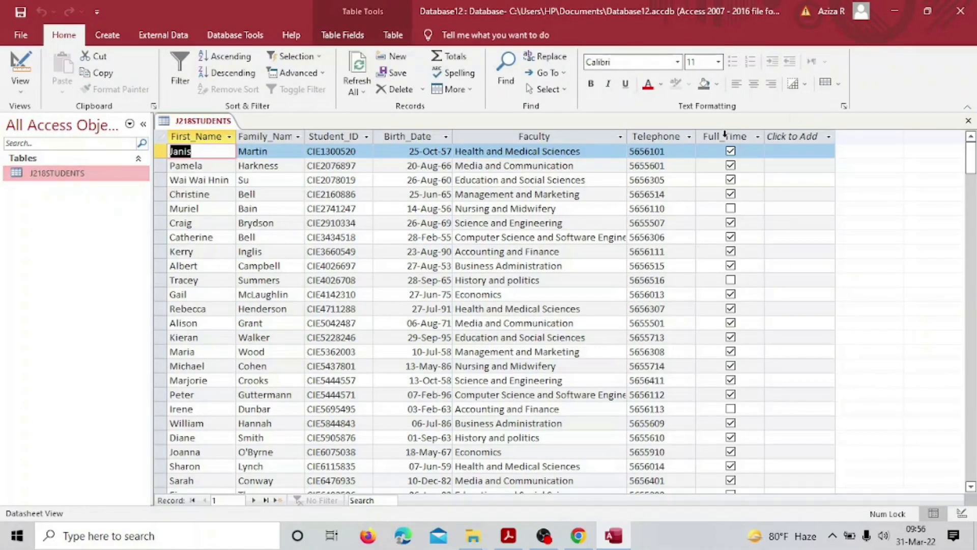
left_click(725, 135)
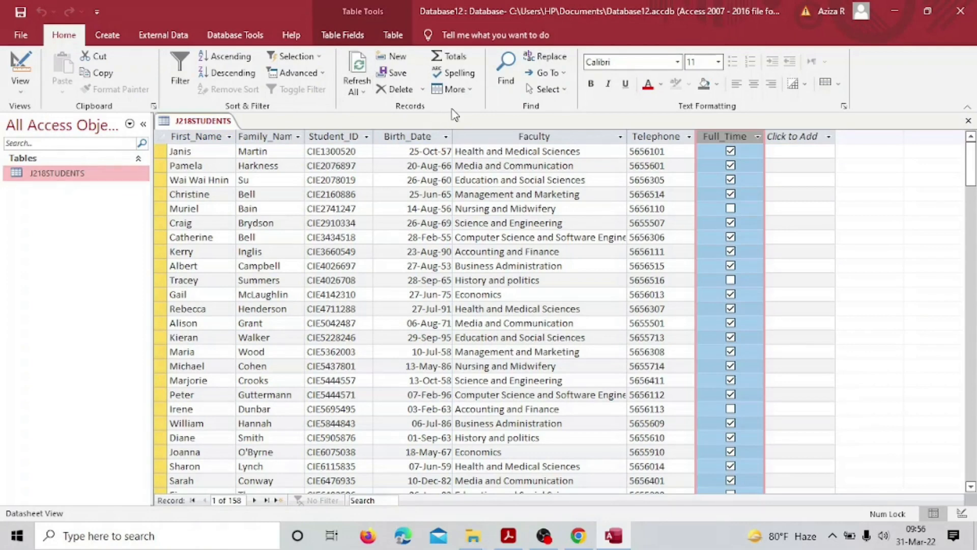
left_click(356, 31)
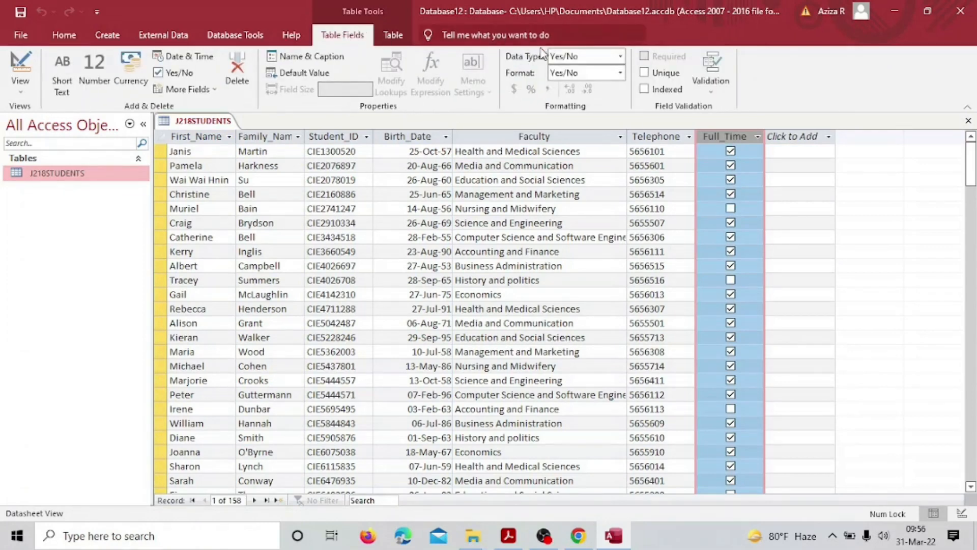
left_click(620, 56)
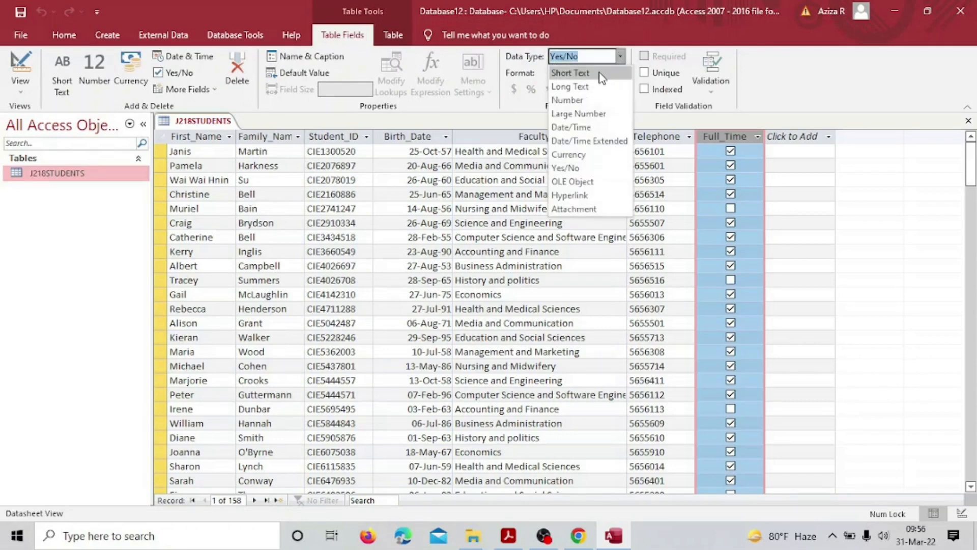
left_click(570, 73)
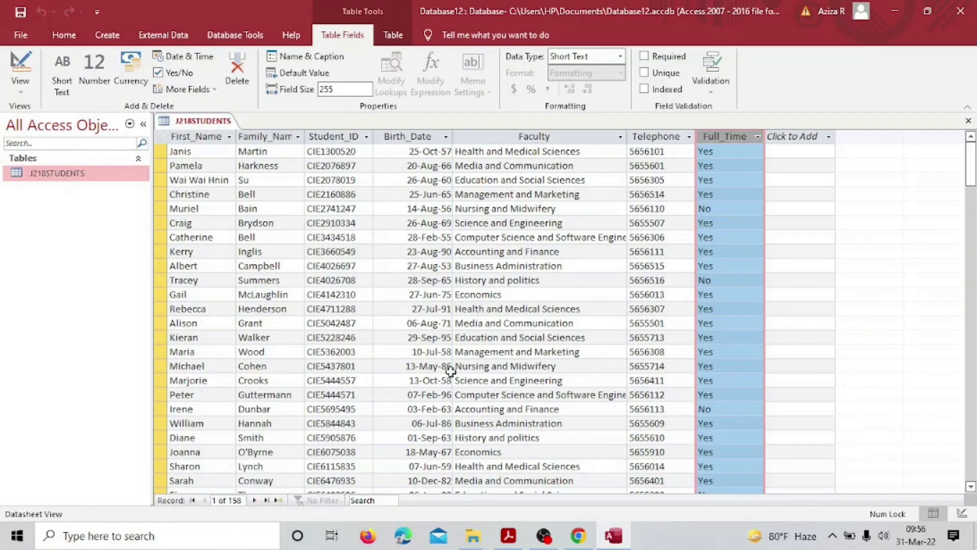
scroll(480, 353, "down", 7)
scroll(480, 352, "down", 20)
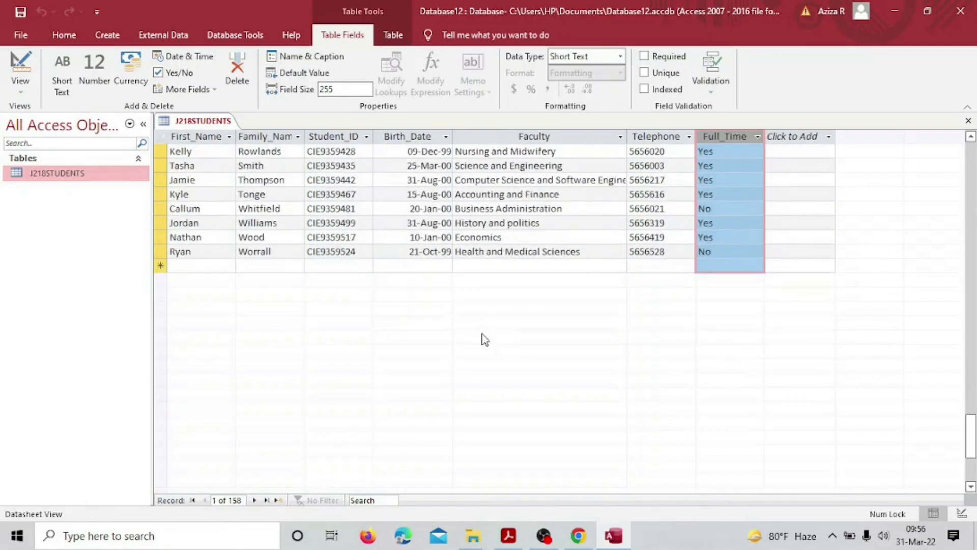
scroll(482, 330, "up", 20)
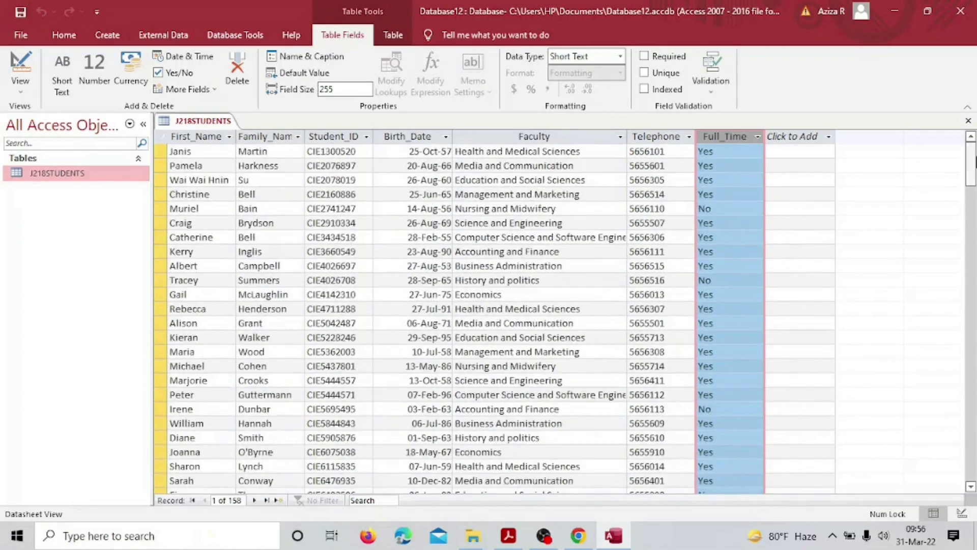
left_click(966, 122)
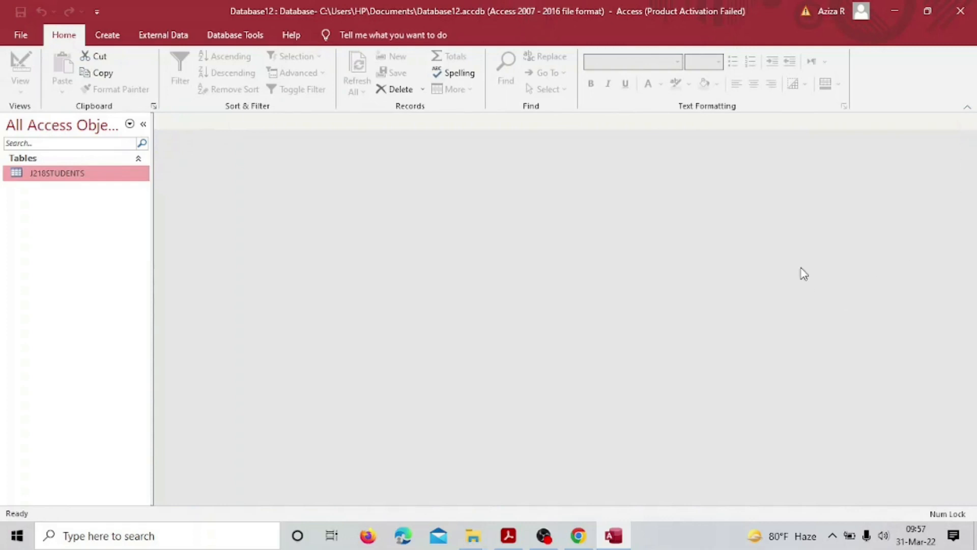
Step: Read the Evidence 4 instruction in the question paper, and set Full_Time's data type to Yes/No in the J218STUDENTS table design
left_click(508, 535)
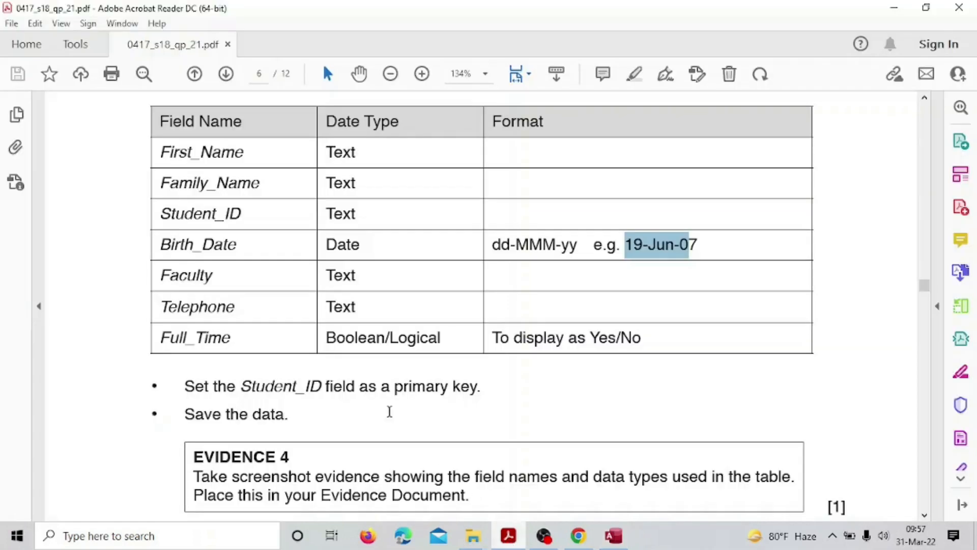
scroll(422, 322, "down", 3)
scroll(428, 322, "down", 1)
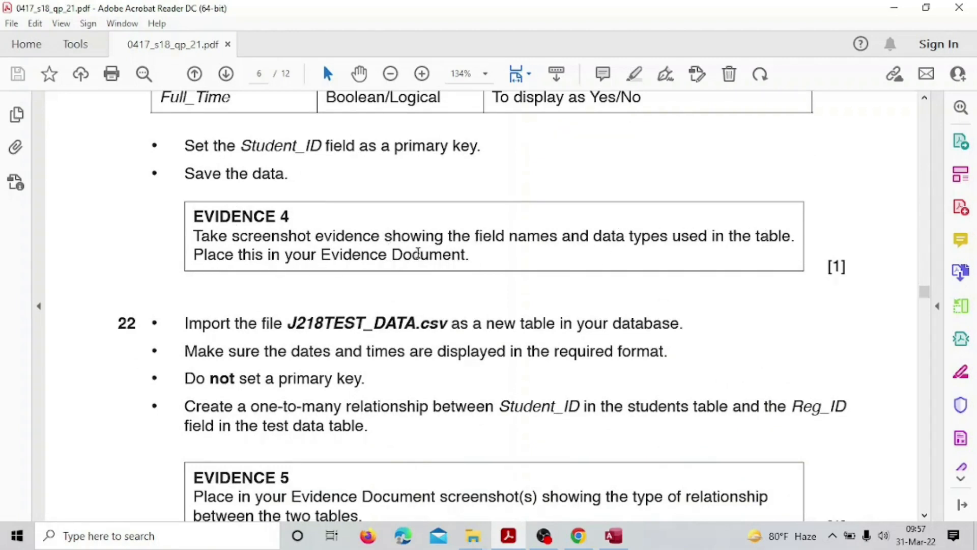
left_click(613, 535)
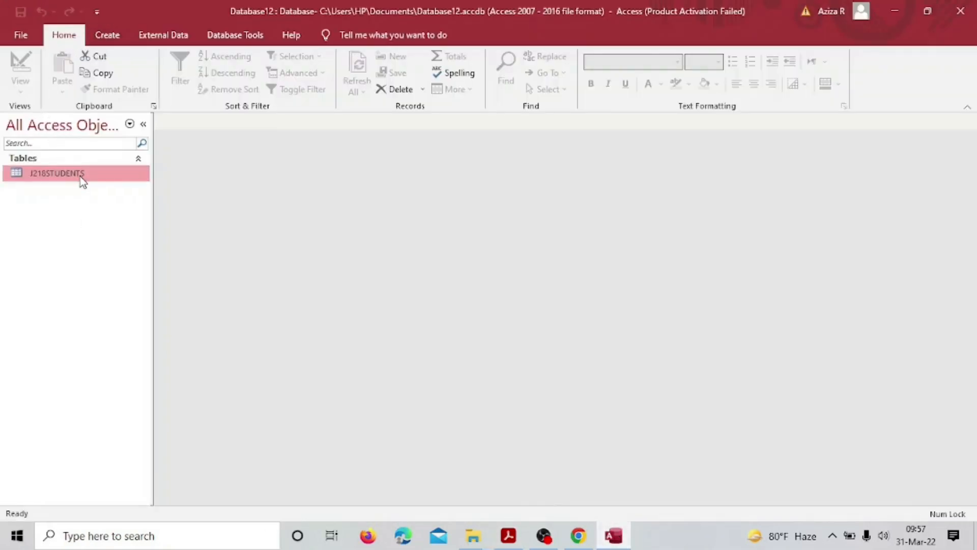
double_click(79, 173)
left_click(17, 94)
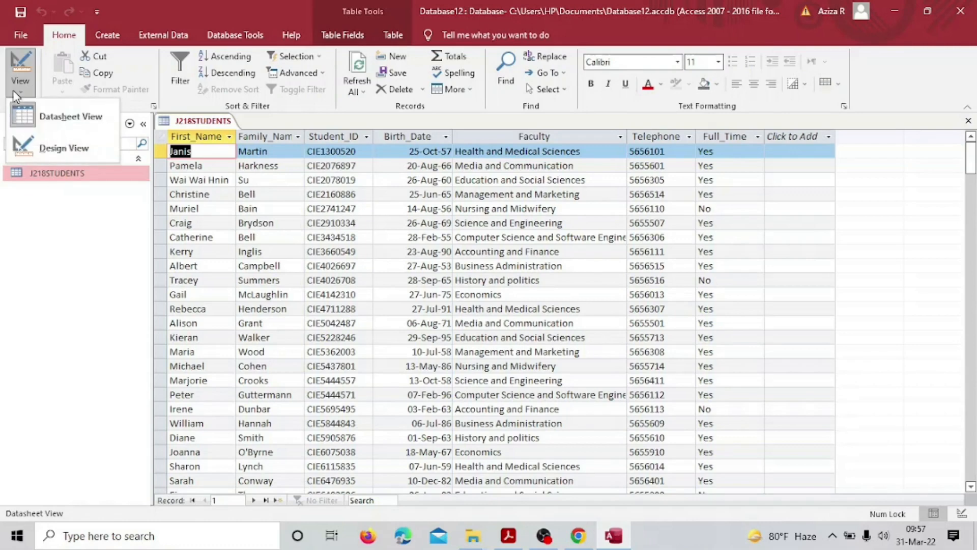
left_click(64, 147)
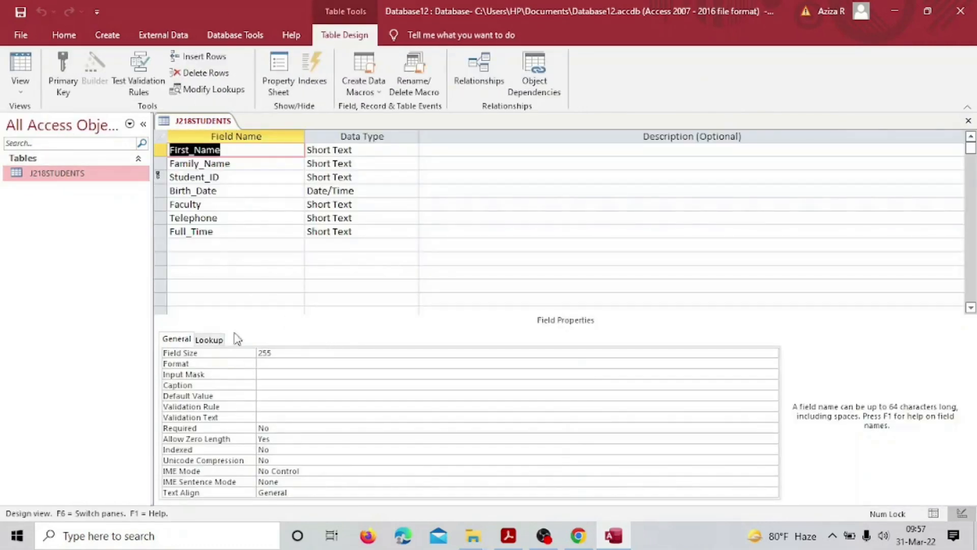
left_click(391, 235)
left_click(412, 231)
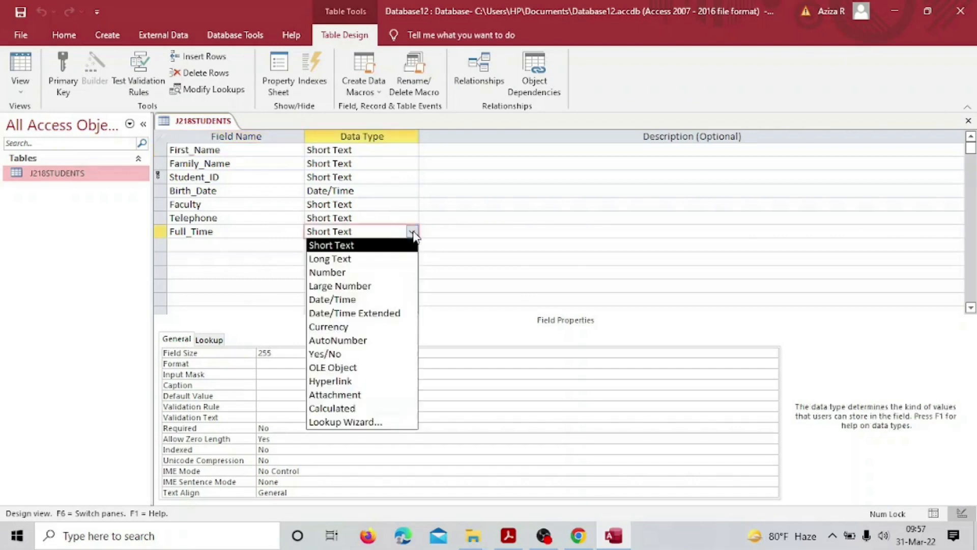
left_click(394, 358)
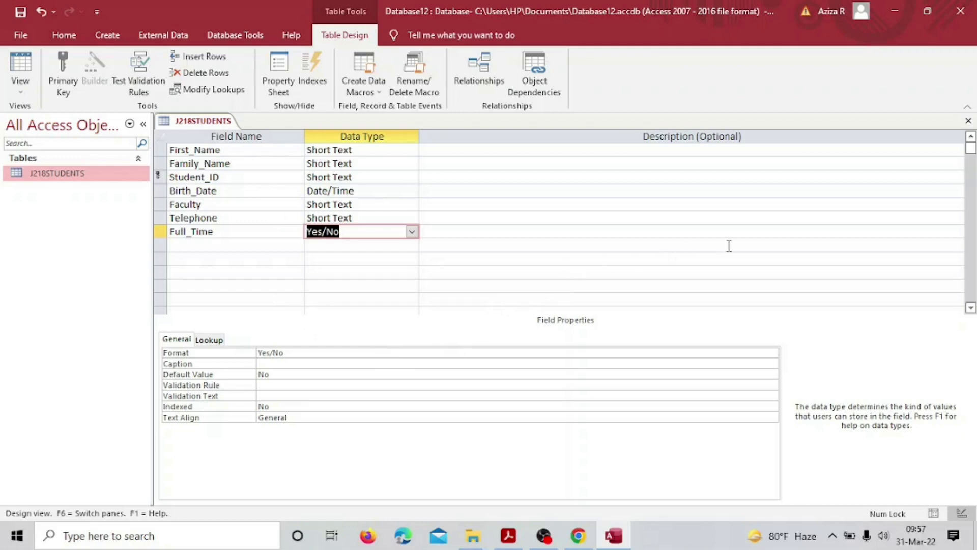
Step: Launch Lightshot and copy a screenshot of the table design's field names, data types and field properties to the clipboard
left_click(238, 539)
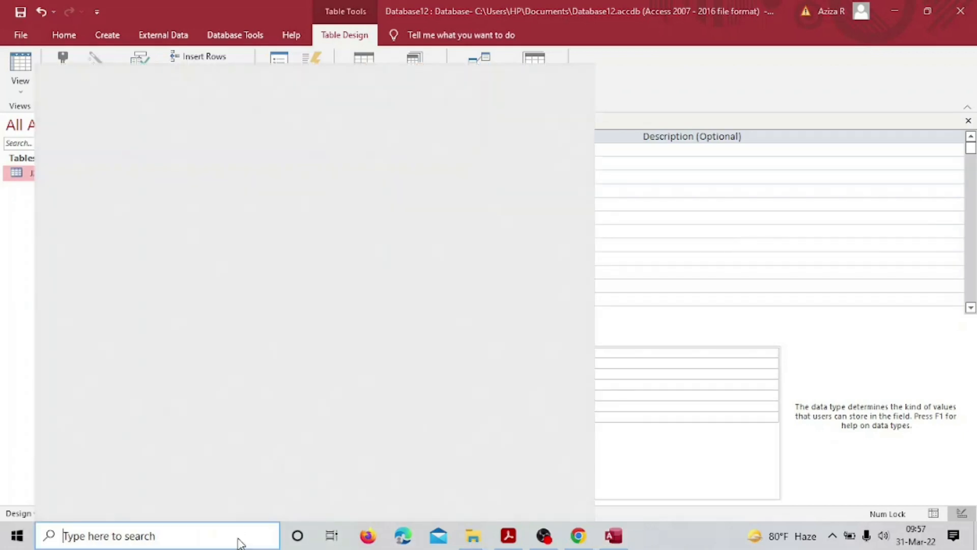
type("li")
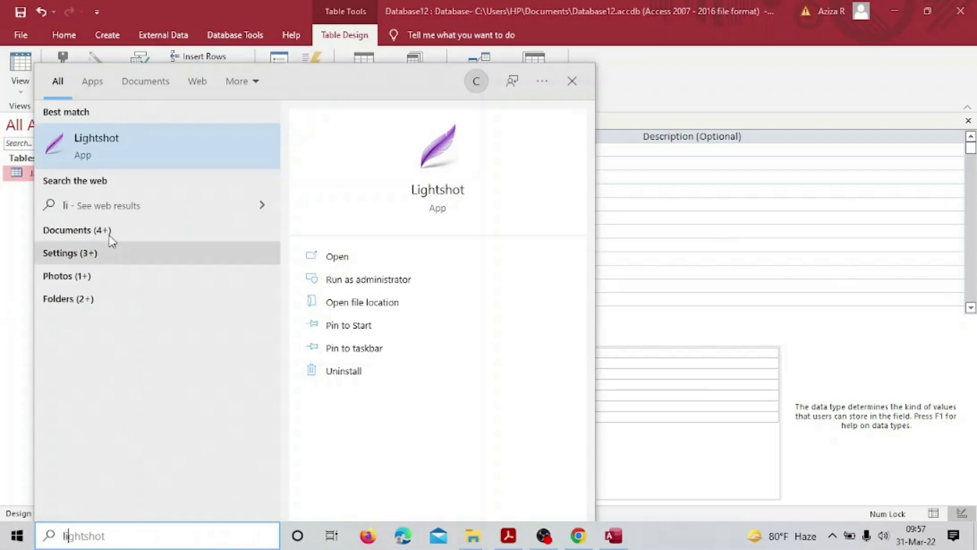
left_click(80, 150)
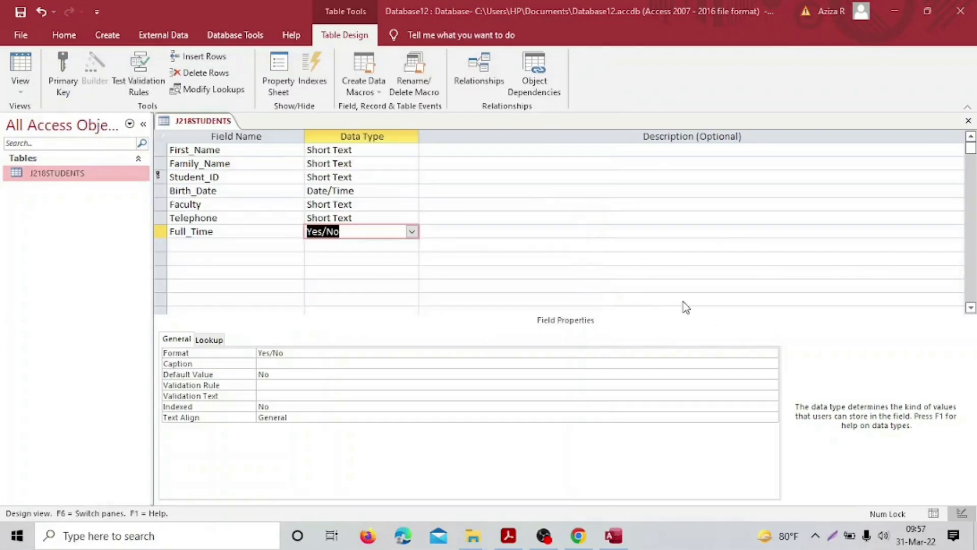
key("Print")
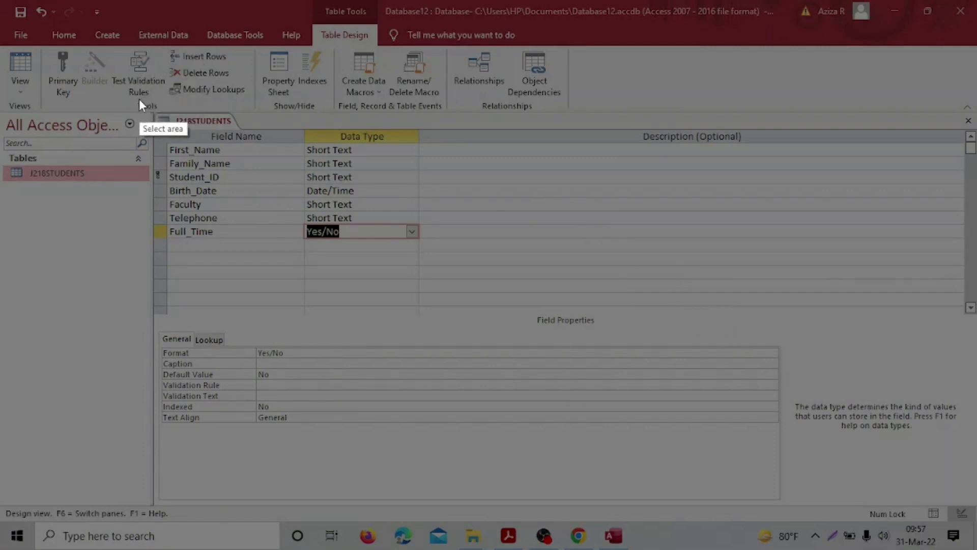
left_click_drag(135, 96, 431, 477)
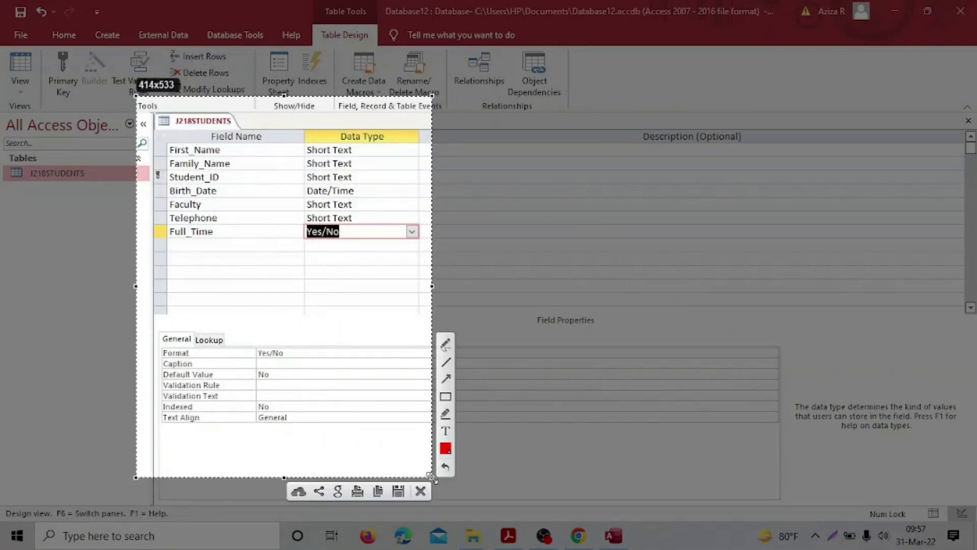
left_click(379, 491)
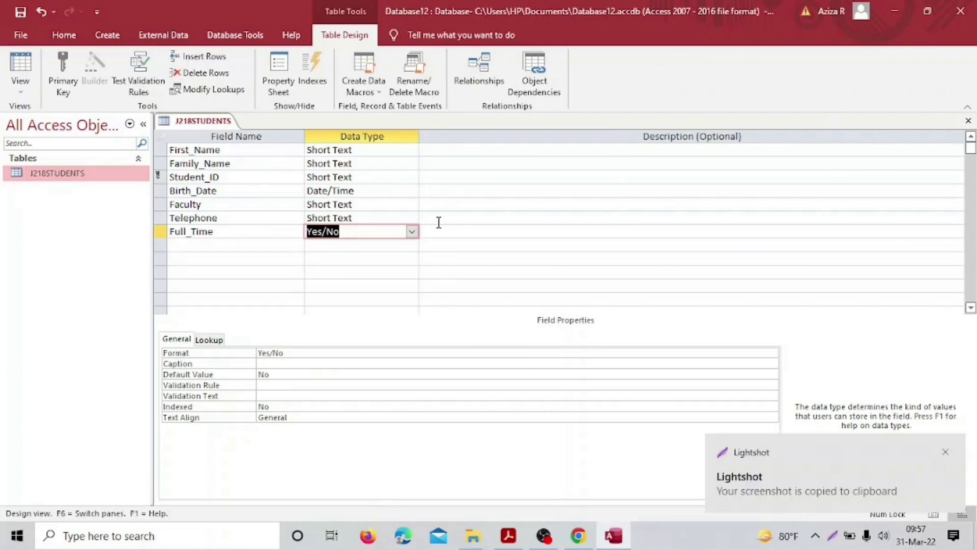
Step: Set Full_Time's data type back to Short Text, save and close the table design, and reopen J218STUDENTS to check the column
left_click(412, 231)
left_click(390, 246)
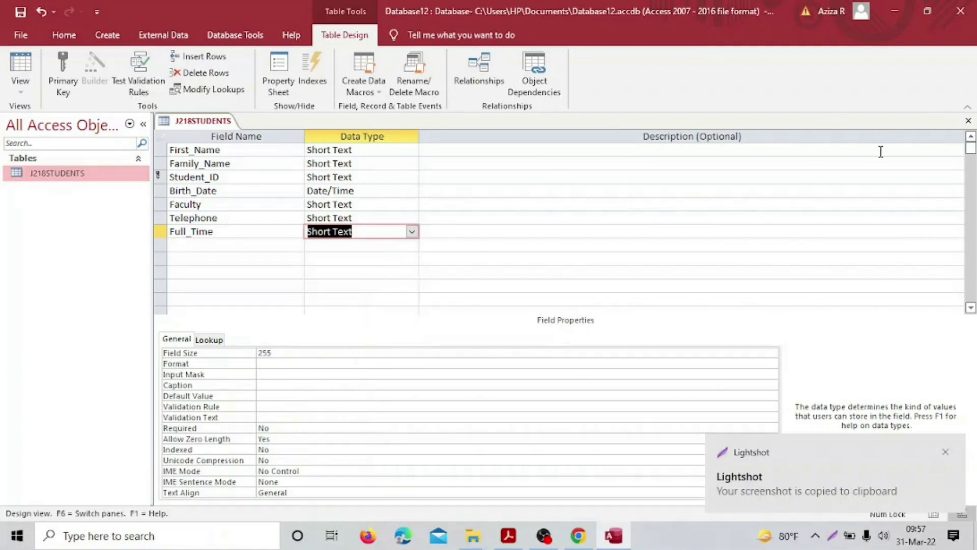
left_click(20, 12)
left_click(969, 121)
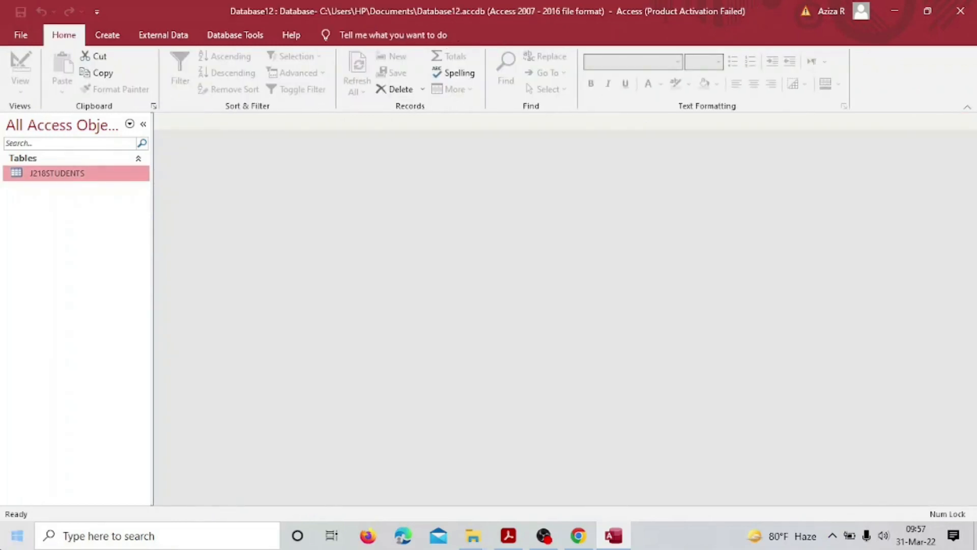
double_click(128, 174)
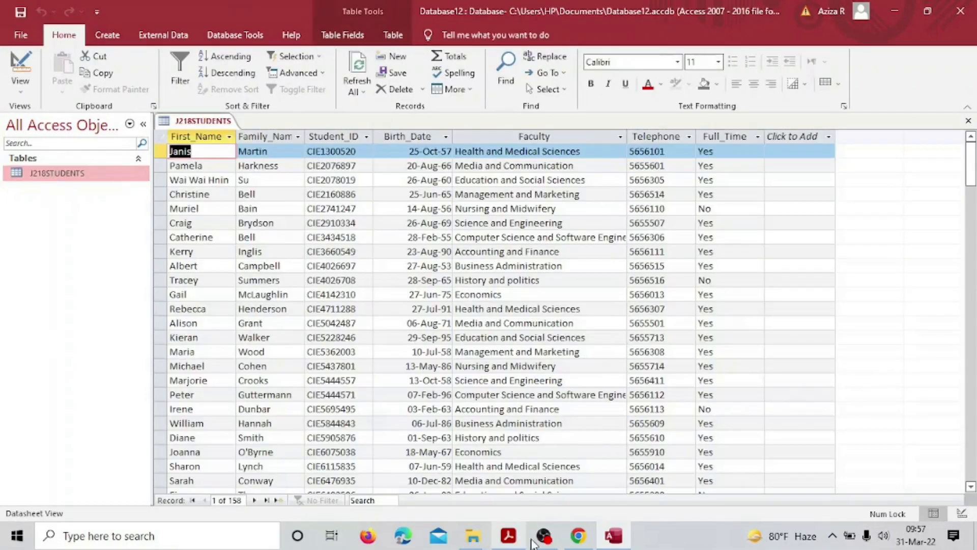
Step: Switch to the PAPER 21 folder in File Explorer and open the J218EVIDENCE Rich Text document in Word
mouse_move(486, 537)
left_click(387, 490)
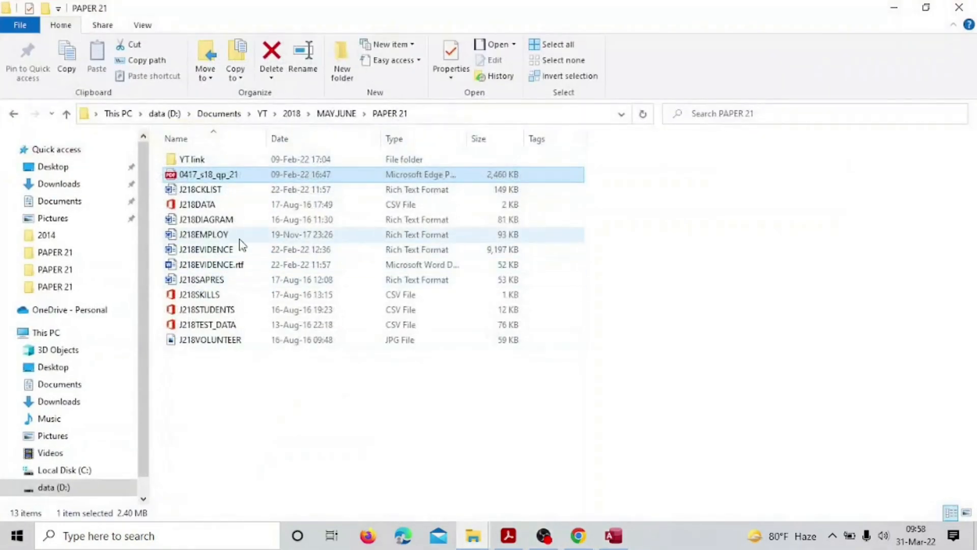
double_click(189, 250)
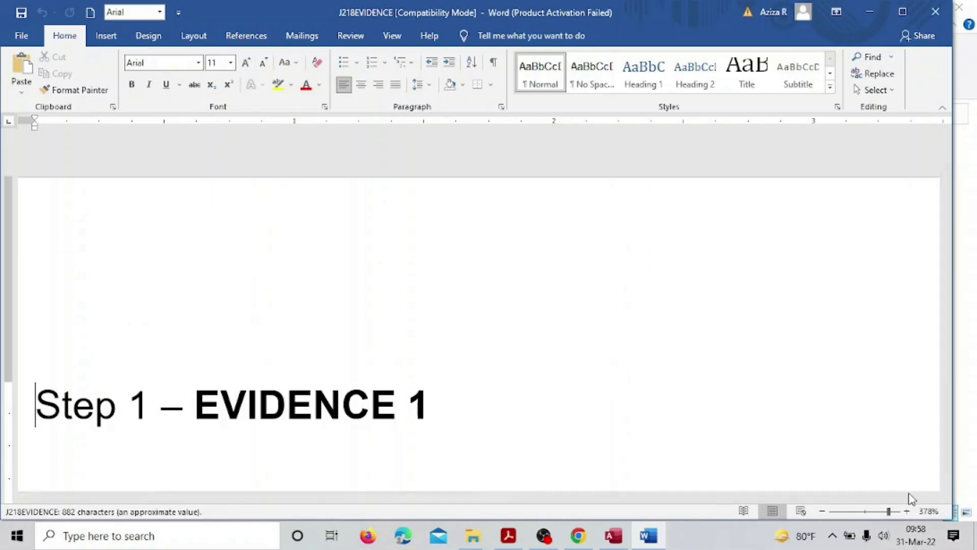
Step: Zoom the evidence document out to about 69%, dismiss the Office activation notice, and delete the old screenshot under Step 21 – EVIDENCE 4
left_click(855, 511)
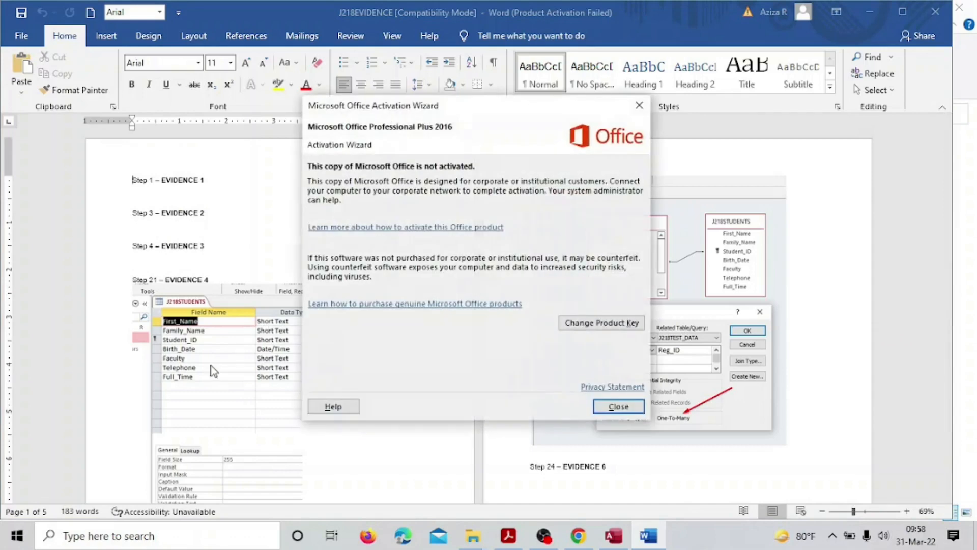
left_click(634, 406)
scroll(334, 399, "down", 2)
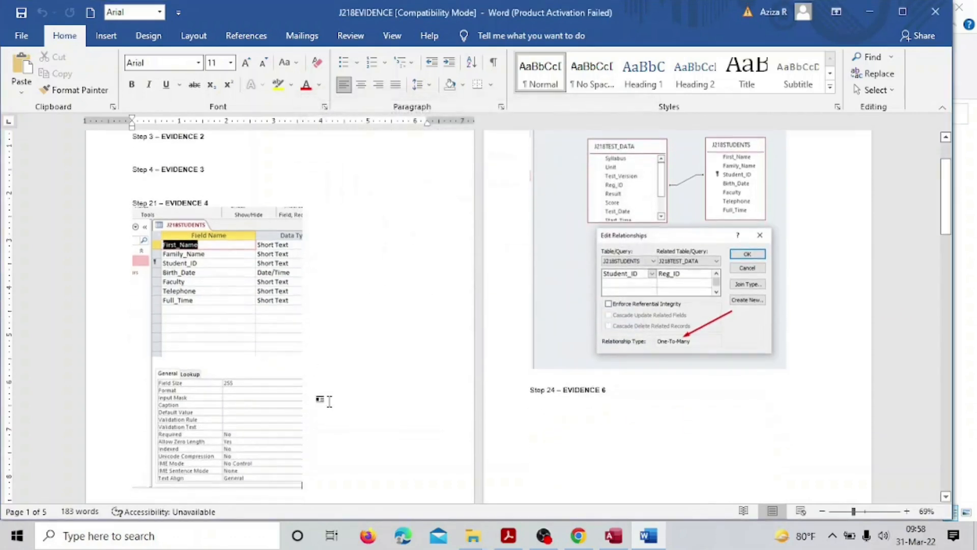
left_click(249, 371)
key("Delete")
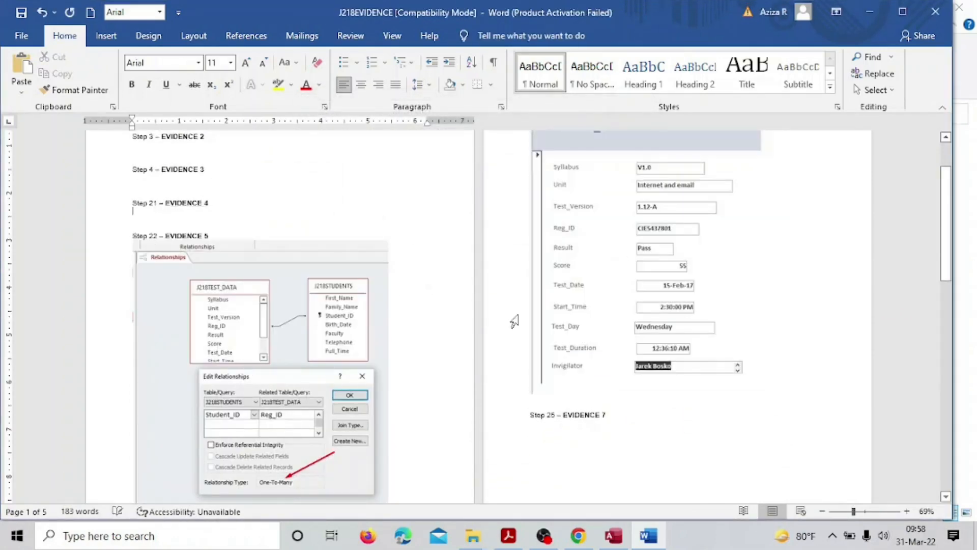
Step: Delete the remaining old screenshots under EVIDENCE 5, 6, 7, 9 and 10 in the evidence document
left_click(294, 374)
key("Delete")
left_click(622, 282)
key("Delete")
left_click(301, 399)
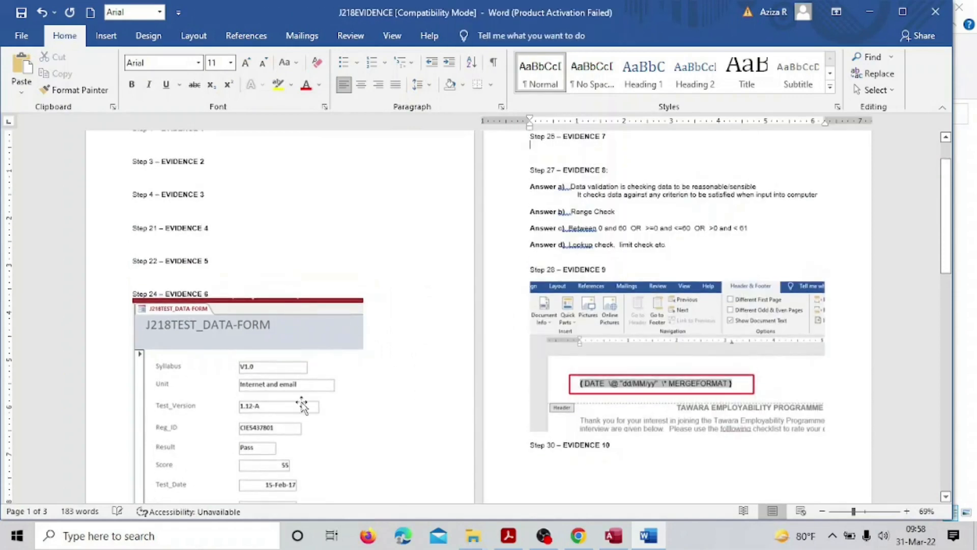
key("Delete")
left_click(687, 294)
key("Delete")
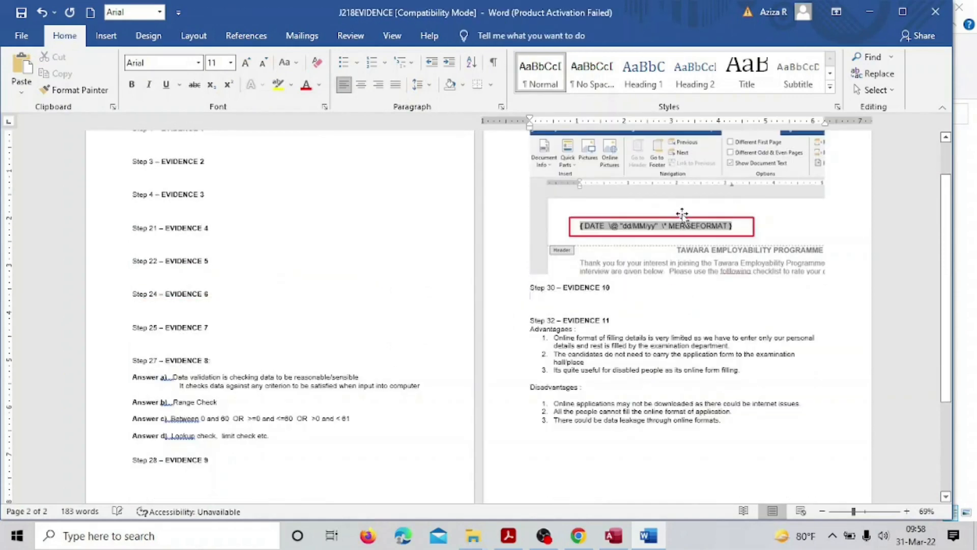
left_click(684, 214)
key("Delete")
scroll(681, 239, "up", 3)
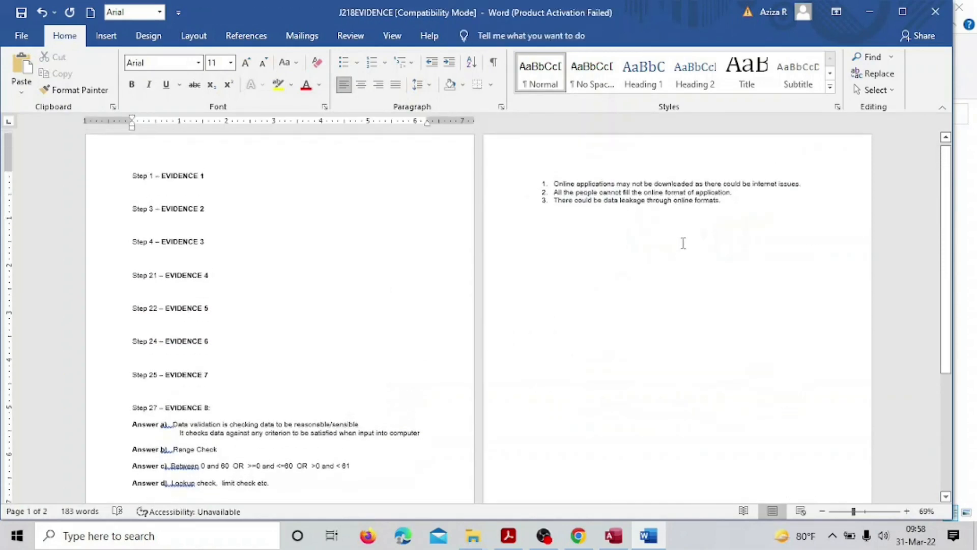
scroll(372, 361, "down", 1)
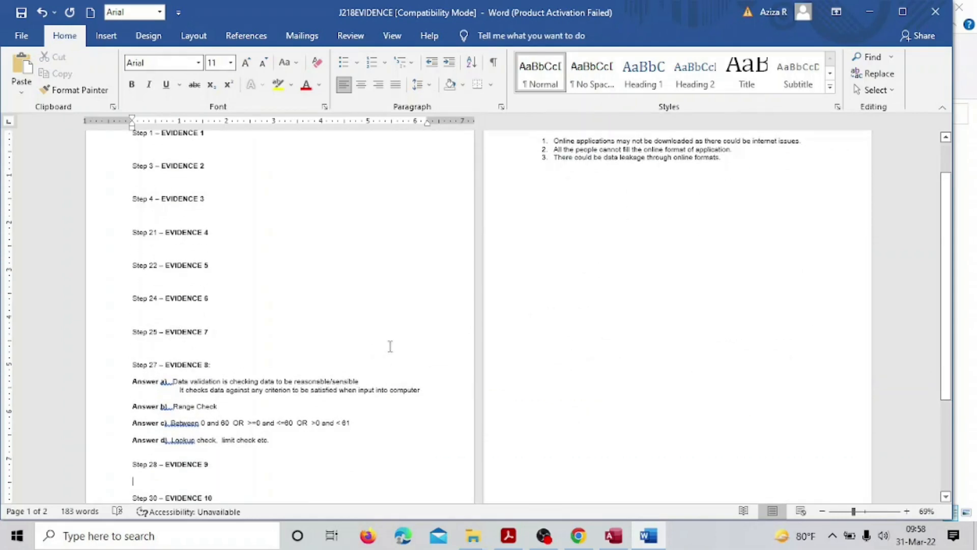
Step: Check the Evidence 4 instruction in the question paper, and paste the copied table design screenshot below the Step 21 – EVIDENCE 4 heading
left_click(614, 537)
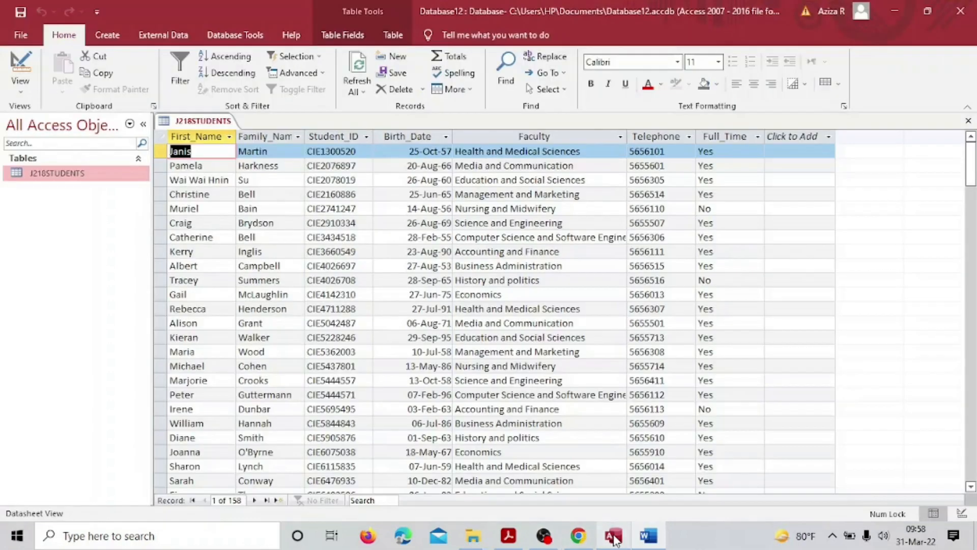
left_click(614, 539)
left_click(517, 537)
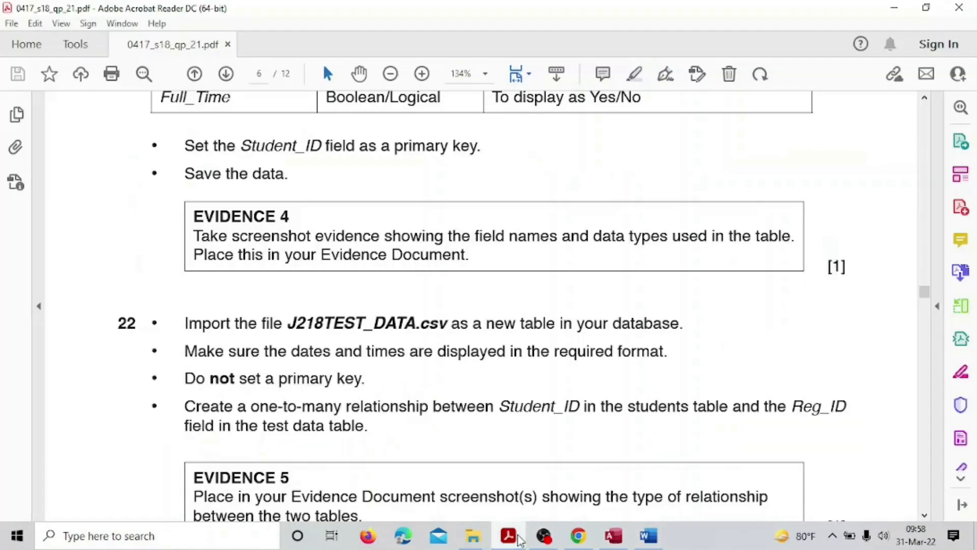
left_click(518, 538)
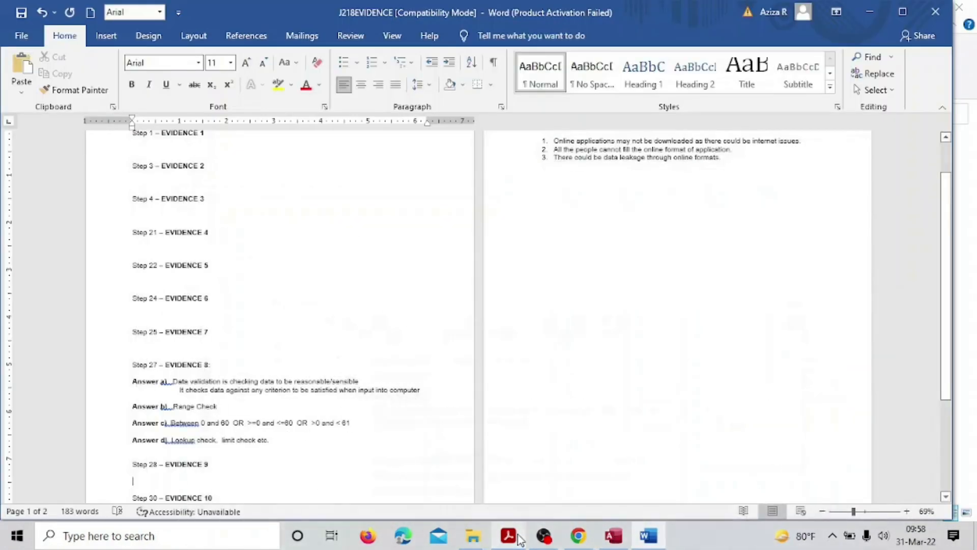
left_click(141, 247)
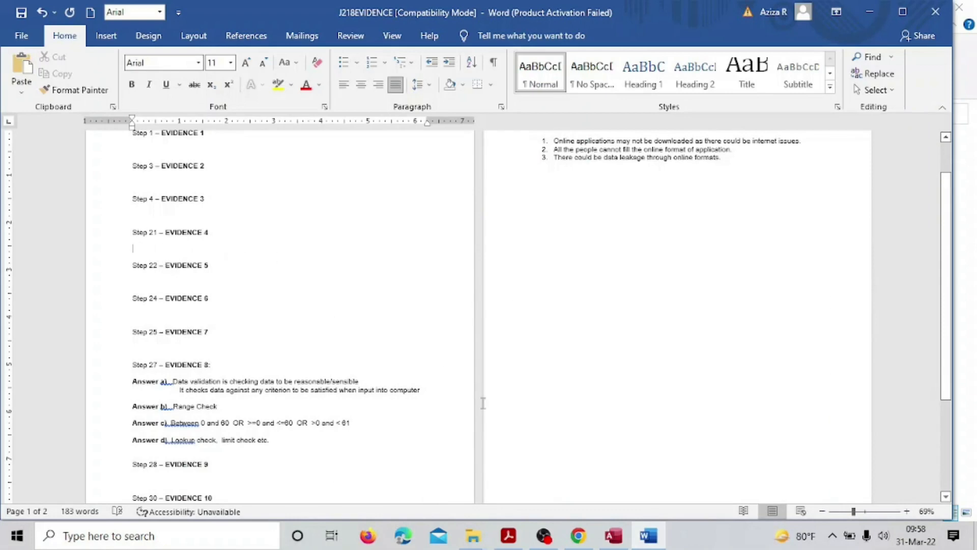
left_click(517, 539)
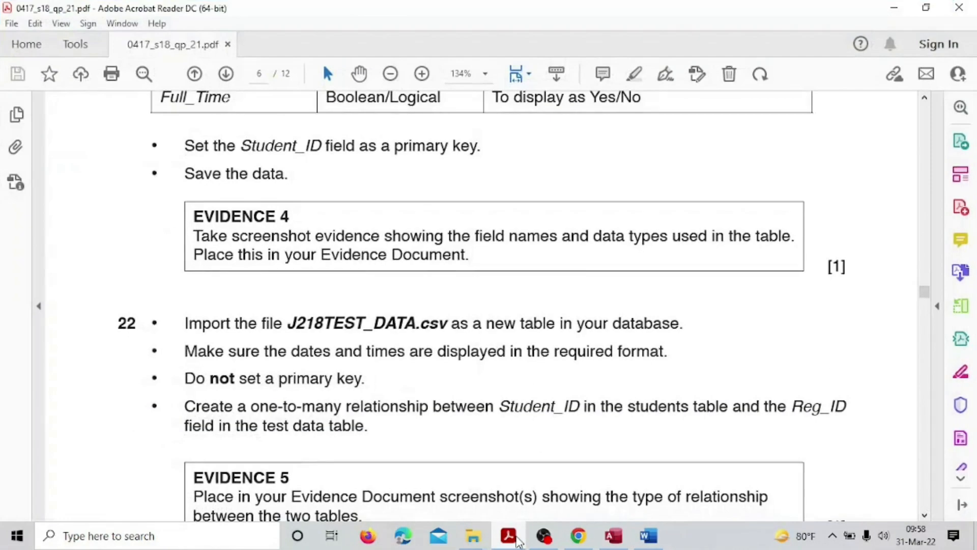
left_click(517, 539)
key("ctrl+v")
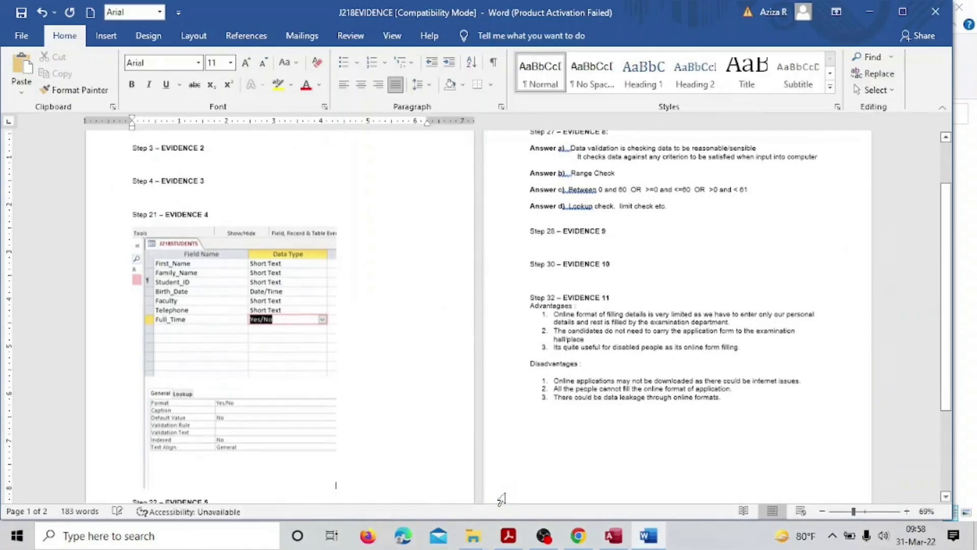
left_click(260, 333)
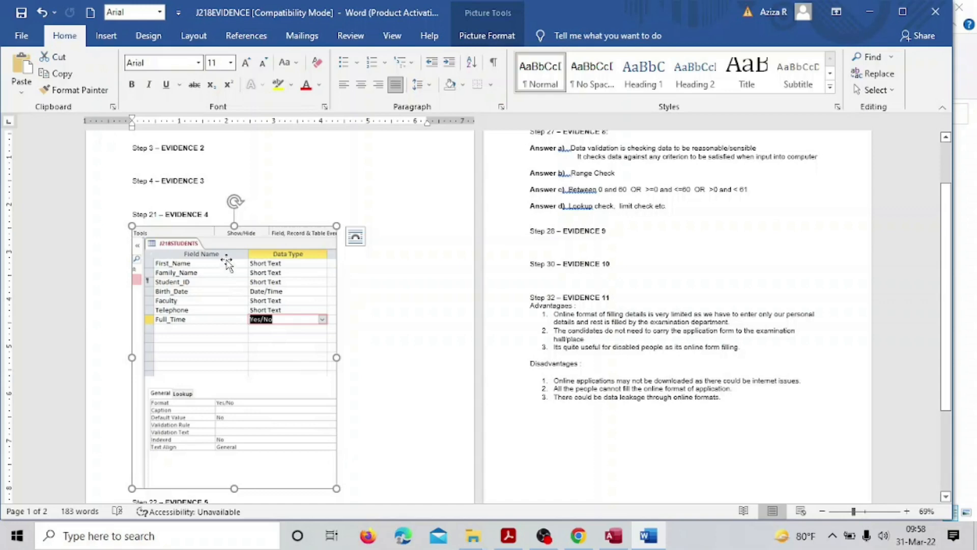
Step: Minimise the evidence document and PAPER 21 folder, switch to the question paper in Acrobat Reader, and read question 22
left_click(869, 11)
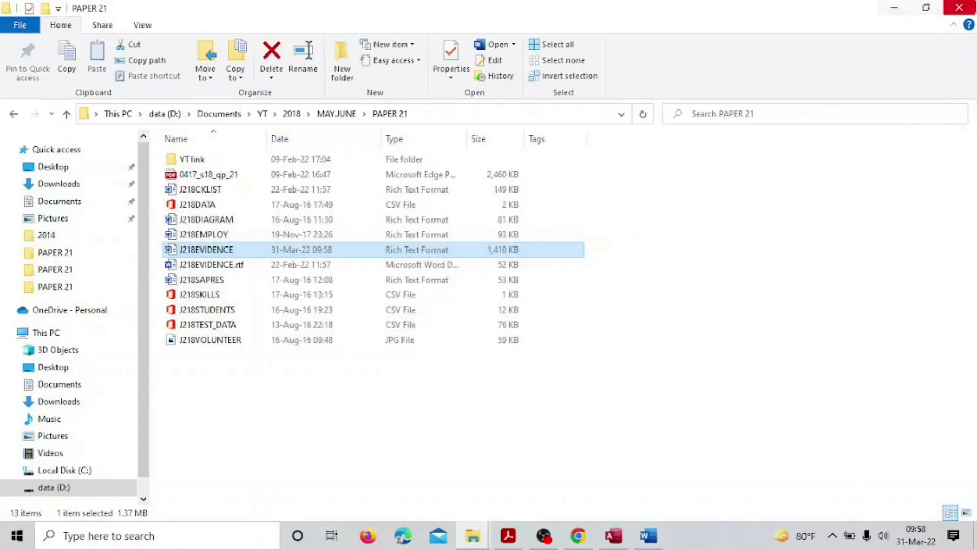
left_click(895, 9)
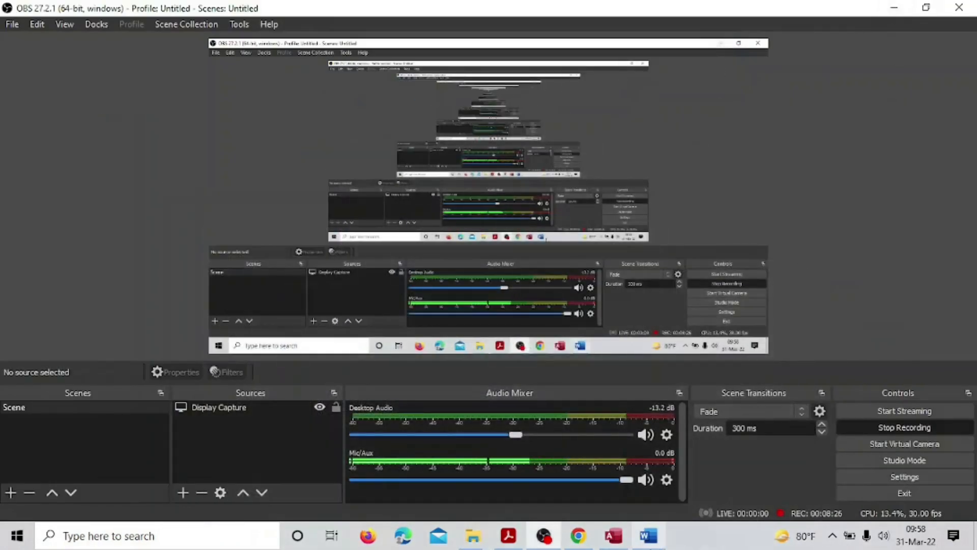
left_click(616, 535)
left_click(509, 536)
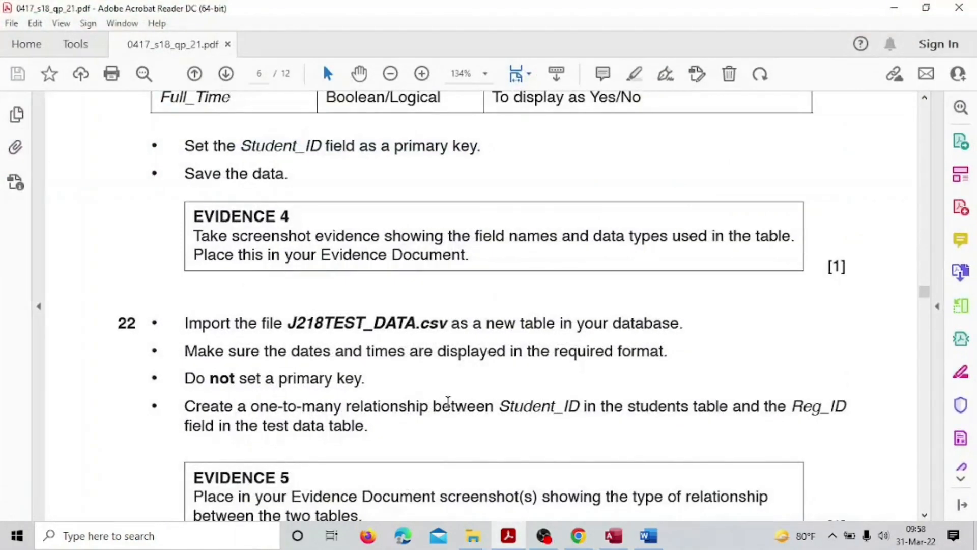
scroll(442, 403, "down", 3)
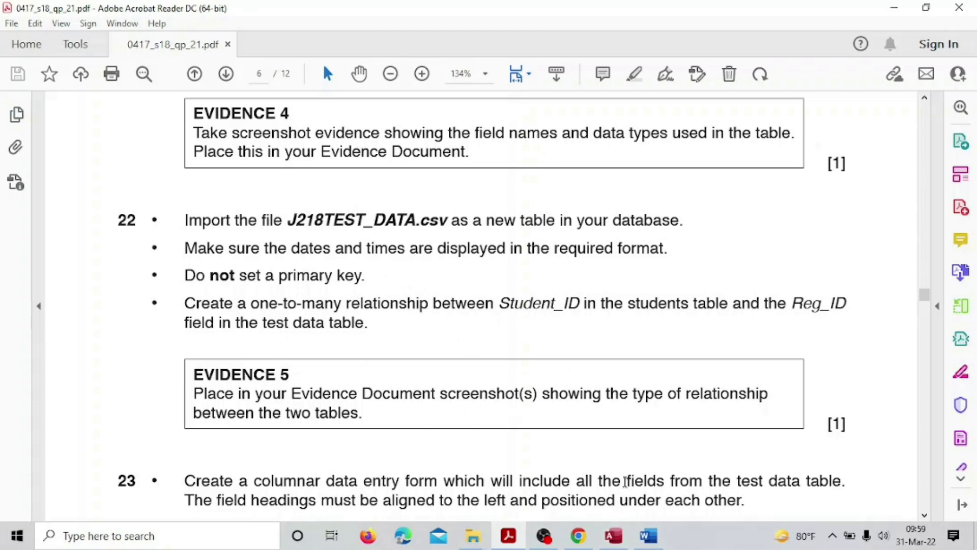
Step: Switch to Access, then save and close the J218STUDENTS table
left_click(614, 536)
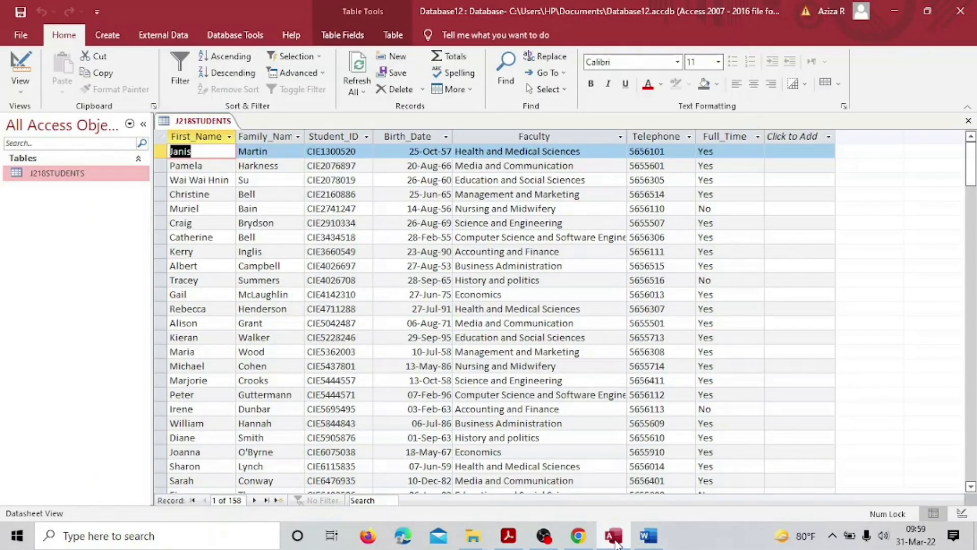
left_click(20, 12)
left_click(969, 121)
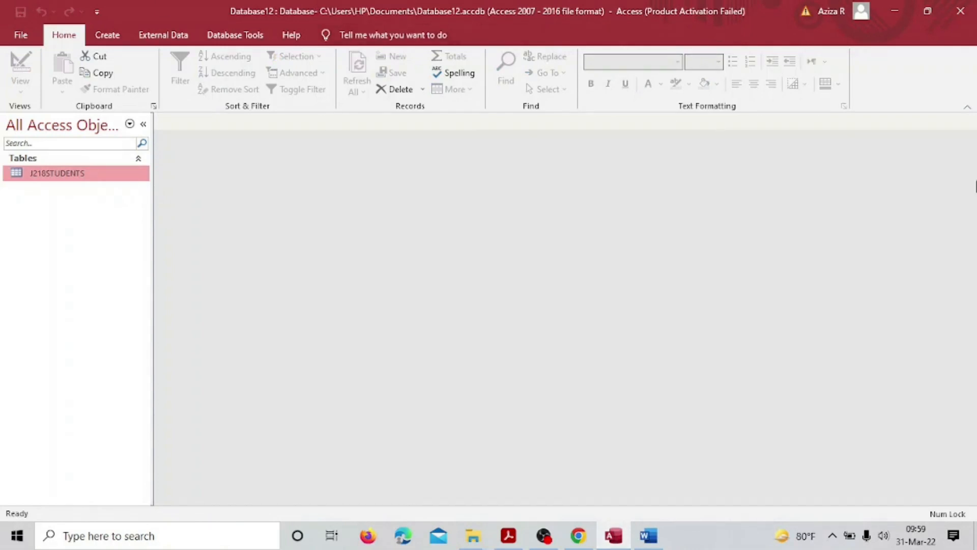
Step: Start a text file import of J218TEST_DATA.csv from the PAPER 21 folder into a new table in the current database
left_click(158, 34)
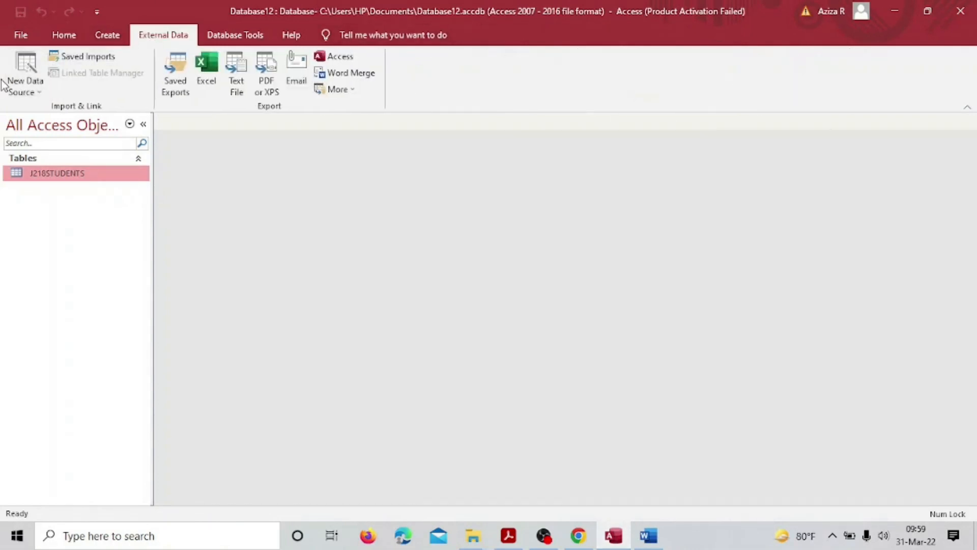
left_click(23, 77)
mouse_move(76, 130)
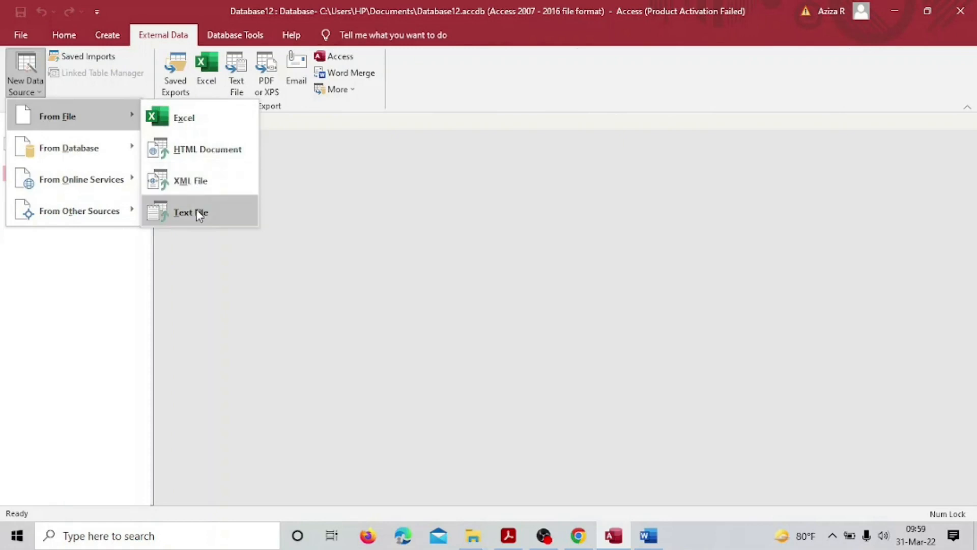
left_click(199, 213)
left_click(715, 163)
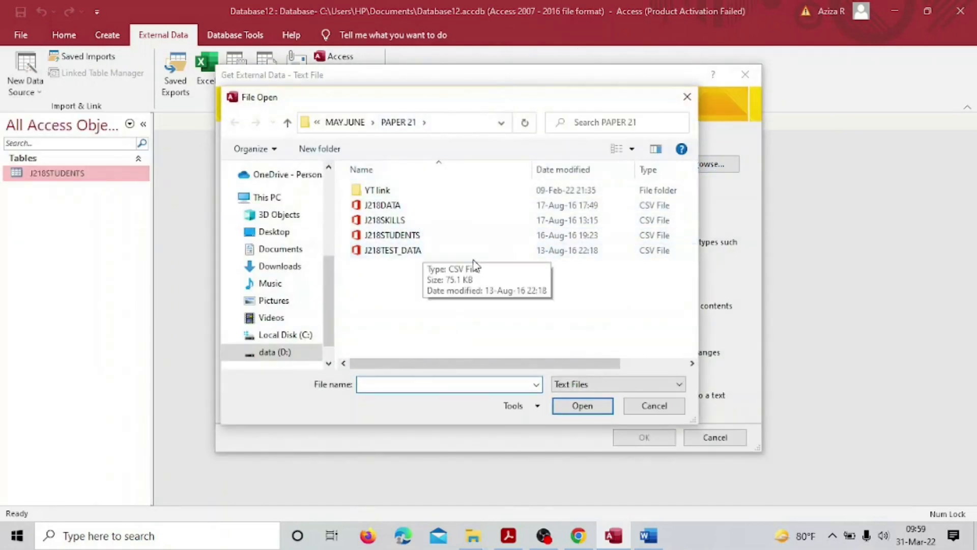
double_click(429, 251)
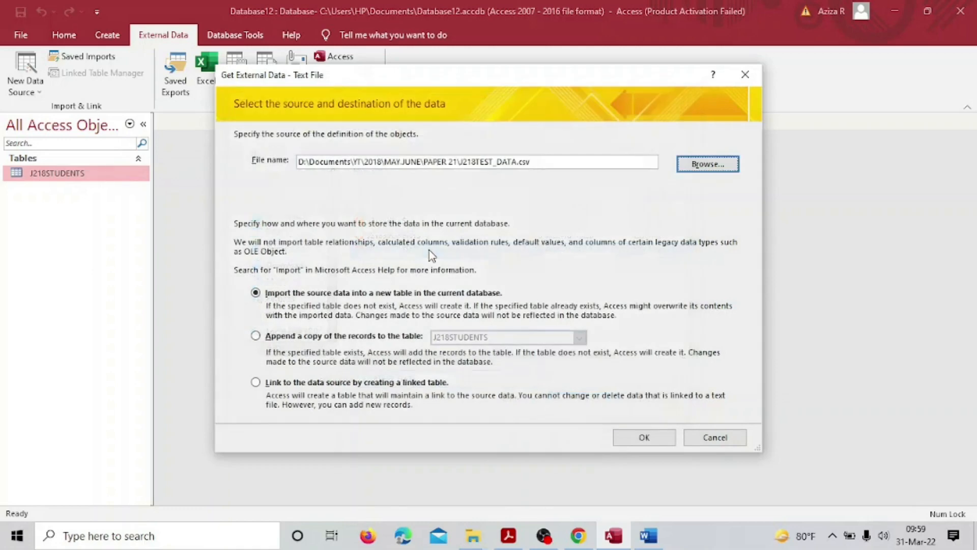
left_click(644, 437)
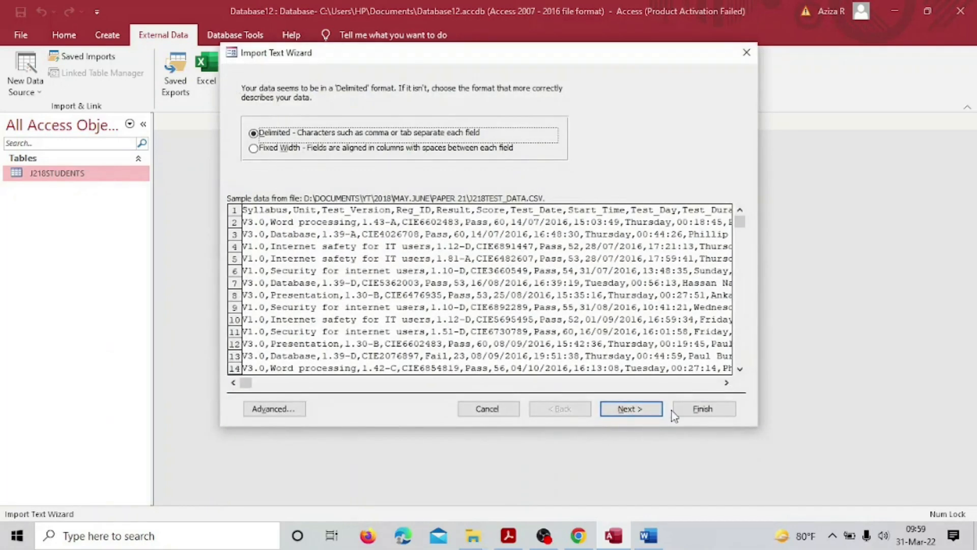
Step: Set the import to delimited format with comma separators, and mark the first row as containing field names
left_click(648, 409)
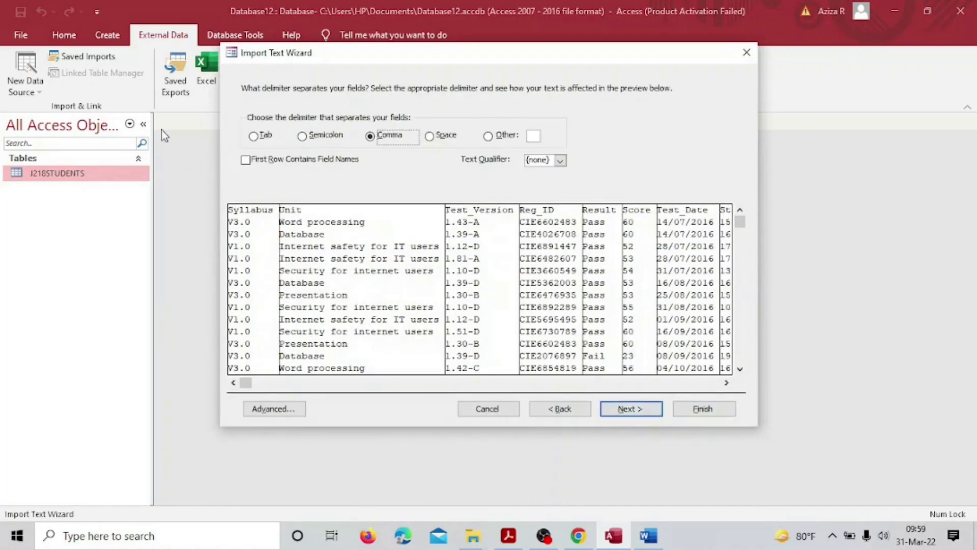
left_click(245, 160)
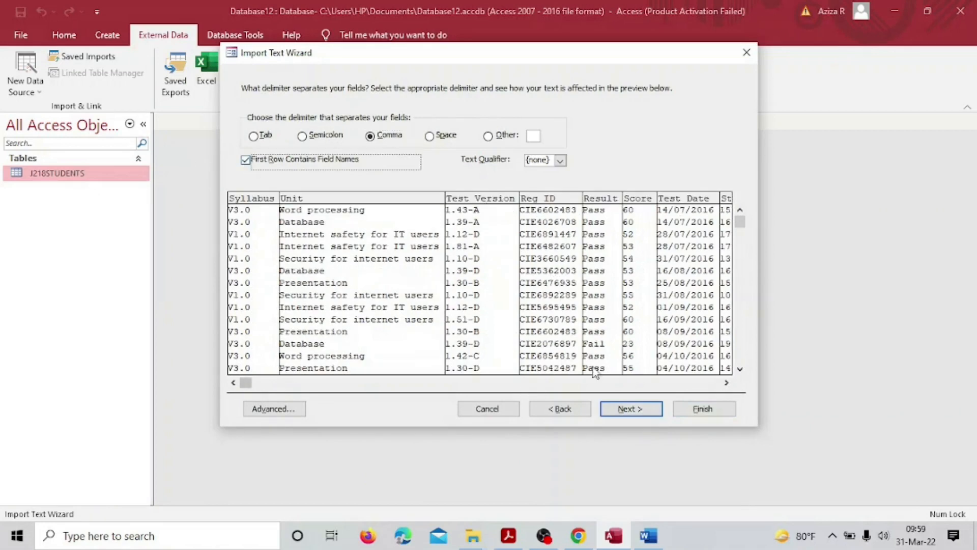
left_click(630, 409)
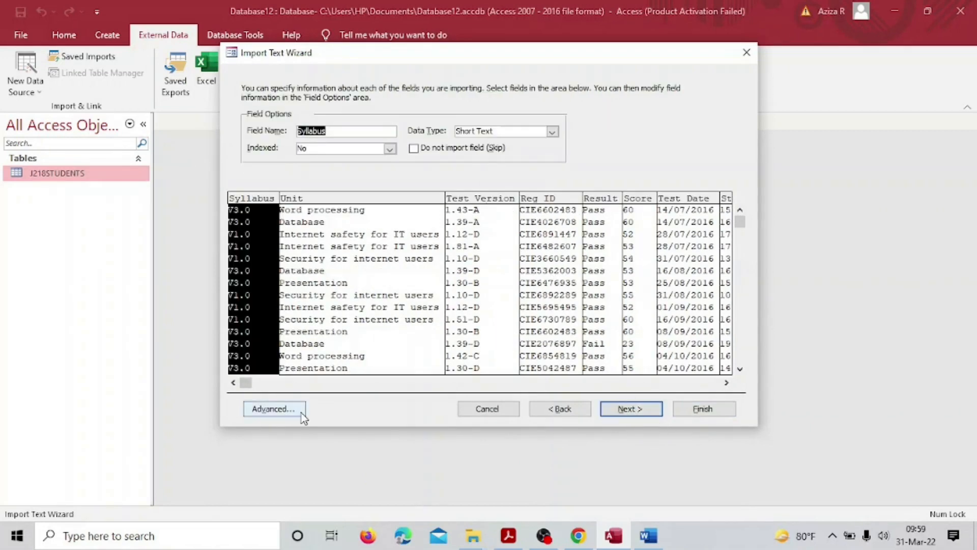
Step: Review the Start_Time, Test_Date and Test_Duration data types in the J218TEST_DATA import specification, and accept the specification
left_click(281, 409)
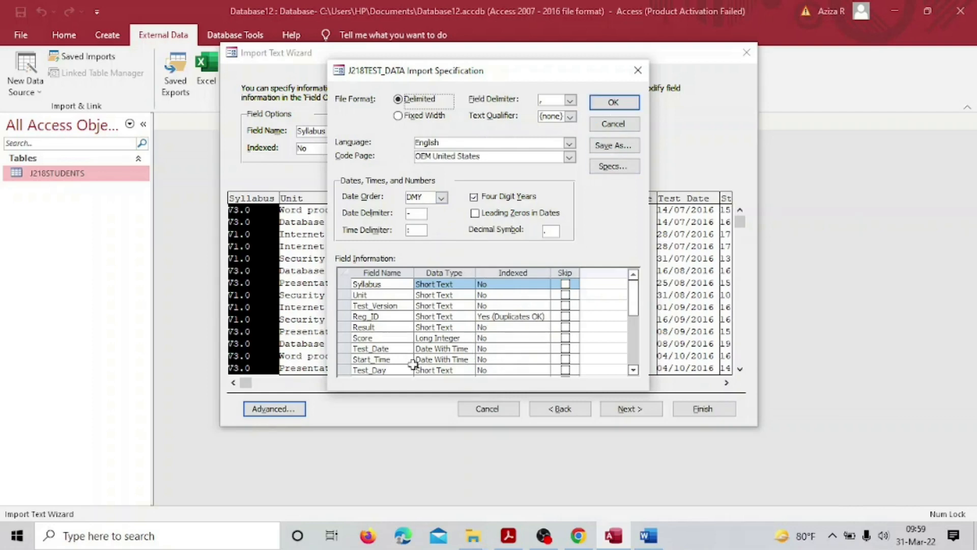
left_click(390, 360)
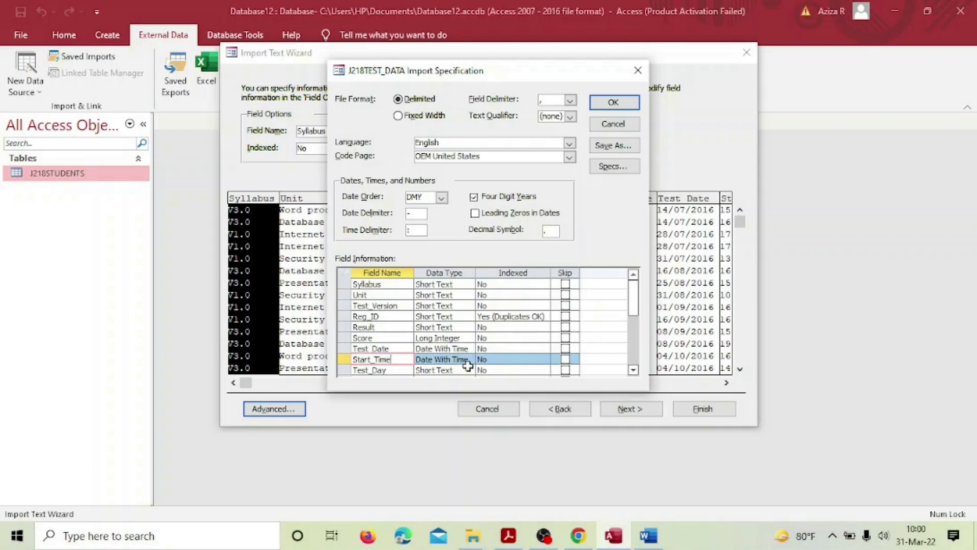
left_click(404, 349)
scroll(475, 331, "down", 1)
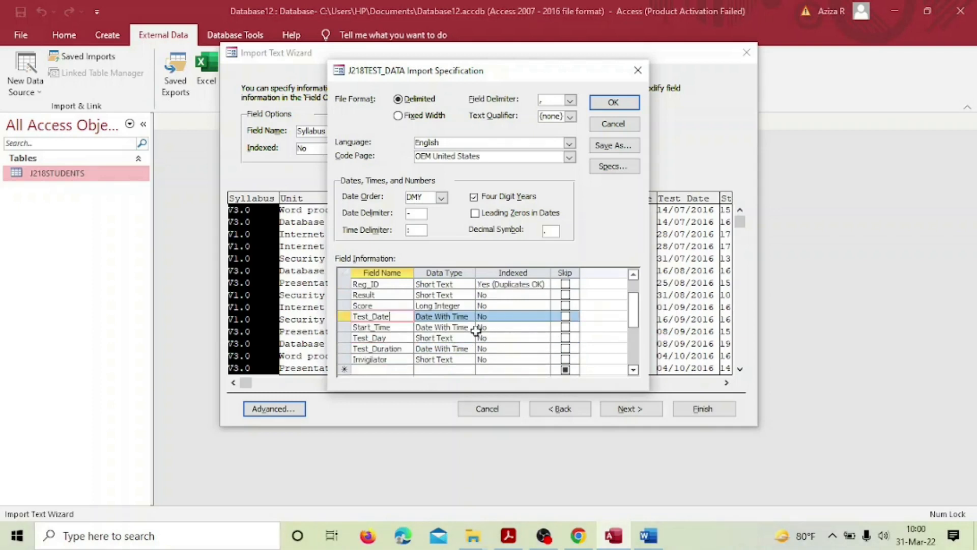
left_click(410, 349)
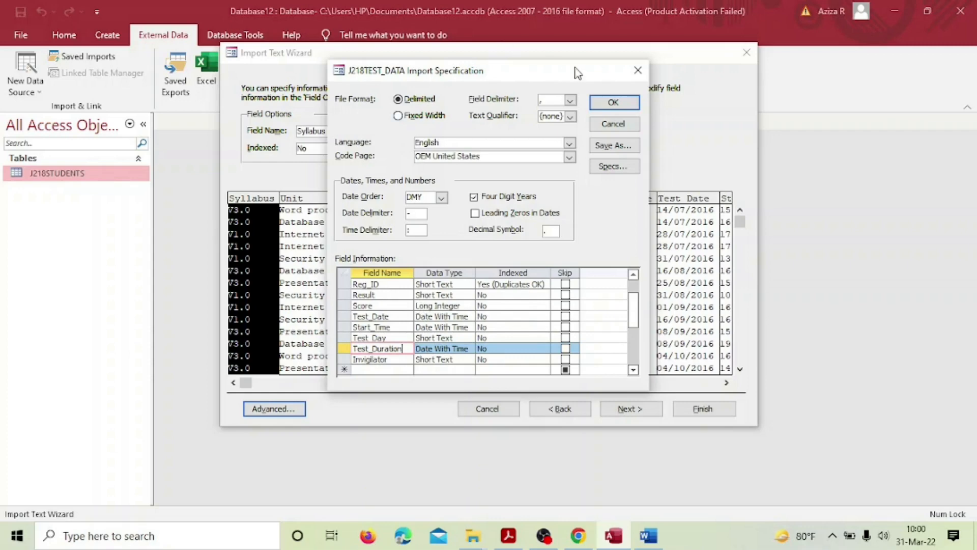
left_click(614, 102)
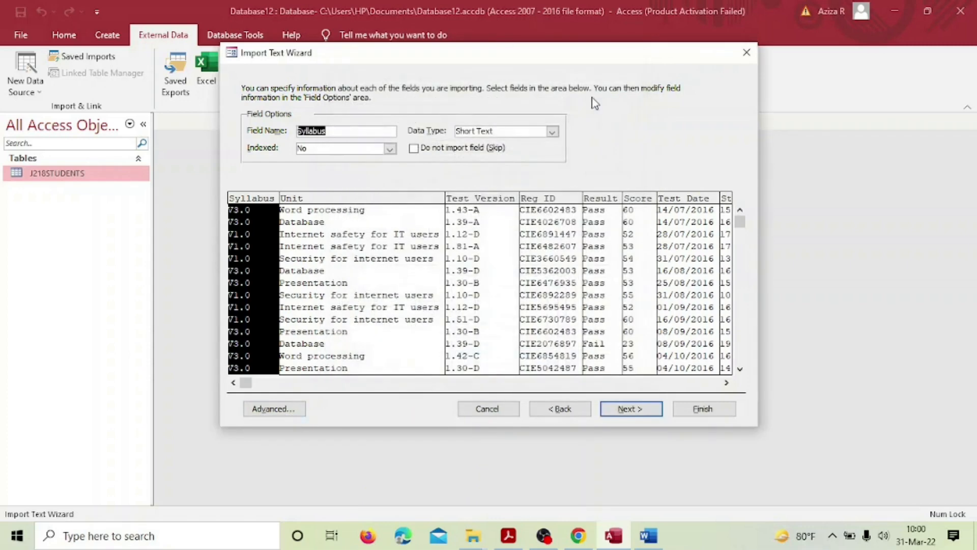
Step: Finish importing the test data into a table named J218TEST_DATA with no primary key, without saving the import steps
left_click(623, 415)
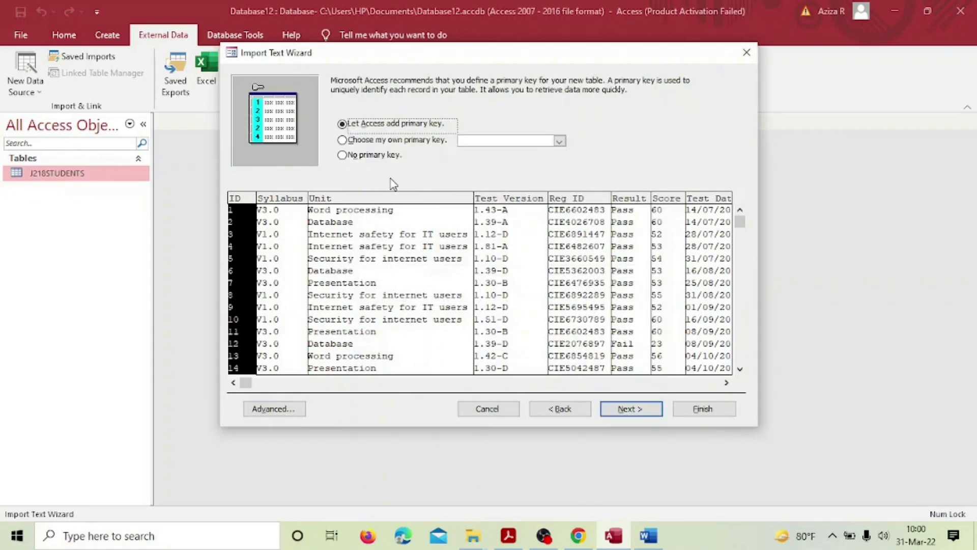
left_click(511, 539)
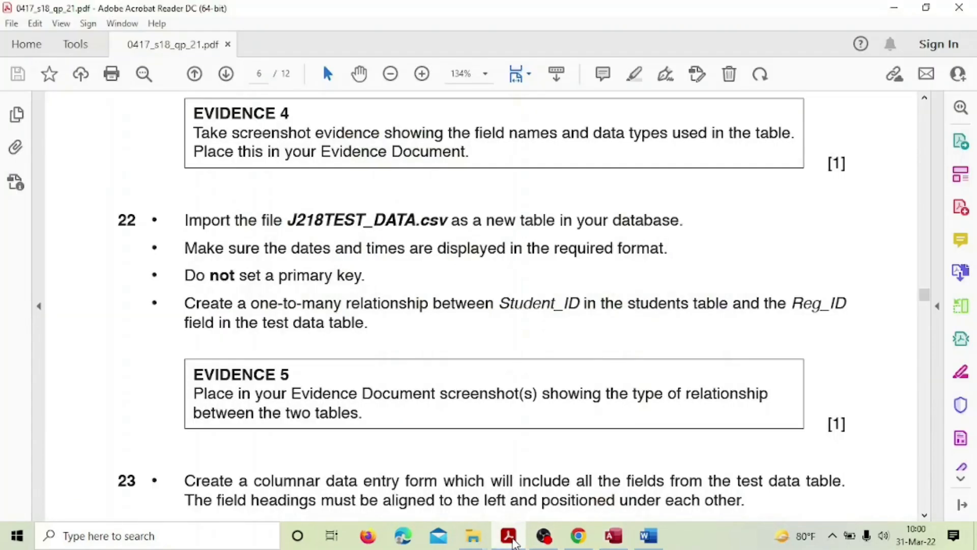
left_click(513, 541)
left_click(342, 155)
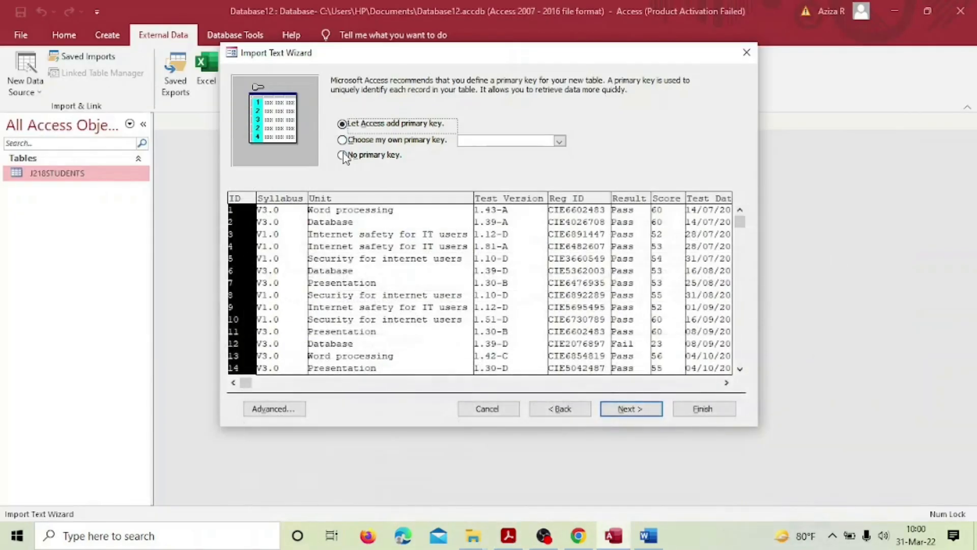
left_click(629, 407)
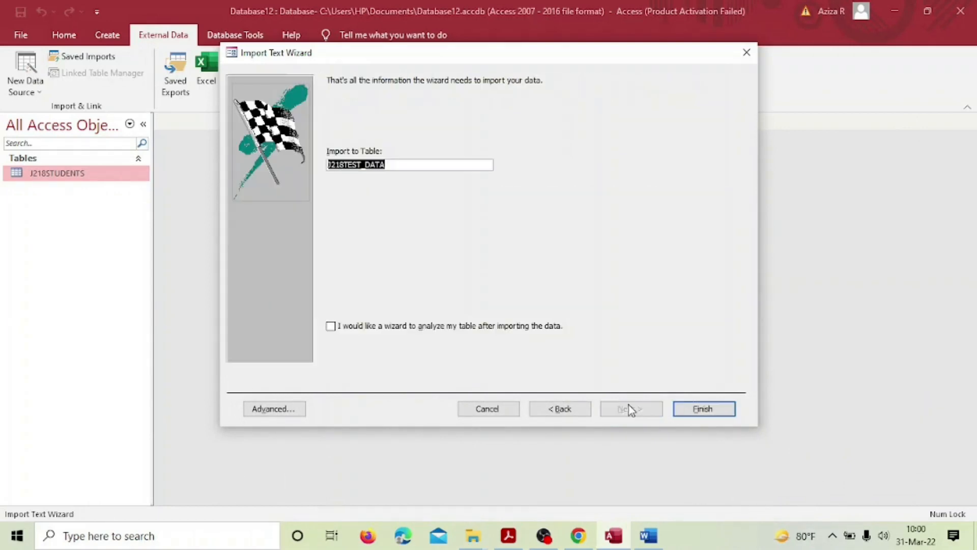
left_click(711, 409)
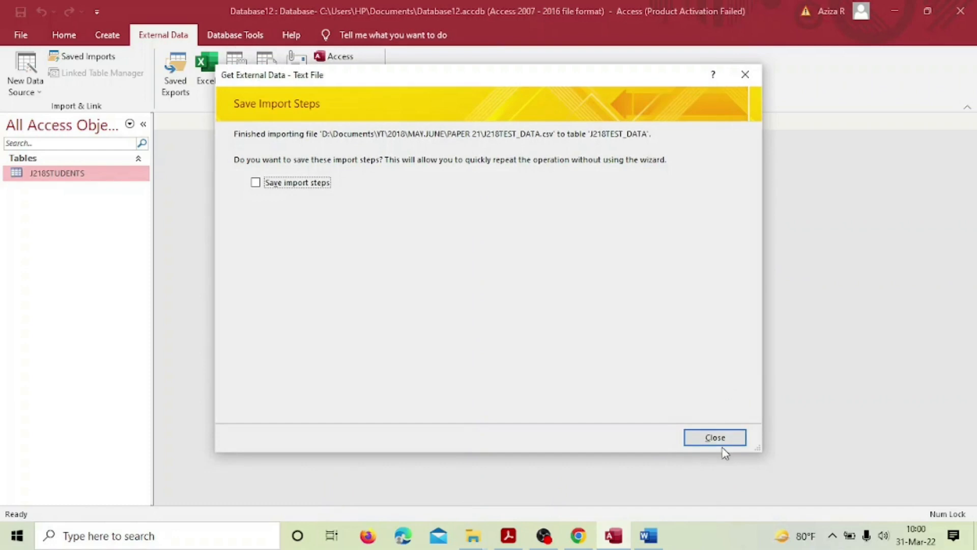
left_click(721, 439)
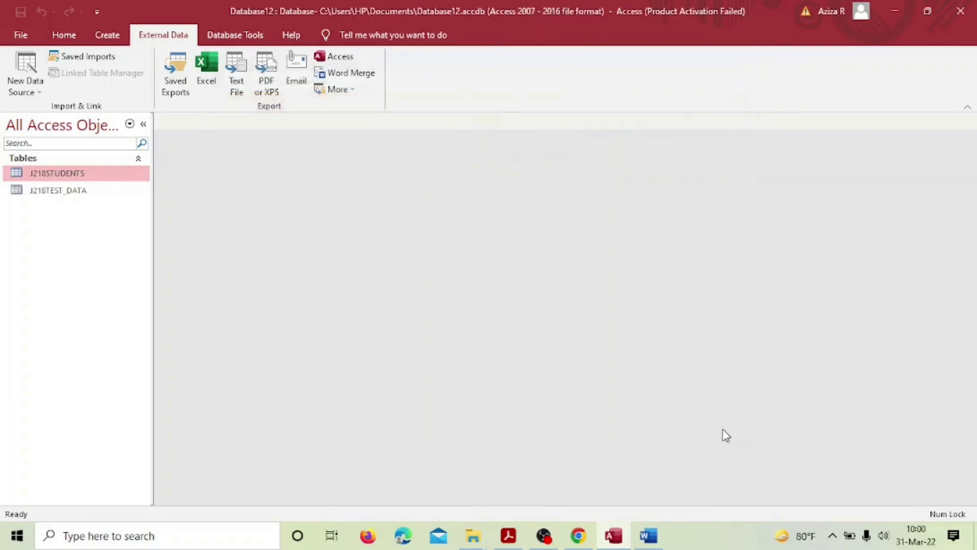
Step: Open the J218TEST_DATA table, narrow the Result and Score columns, and widen Test_Duration and Invigilator
left_click(81, 192)
double_click(80, 192)
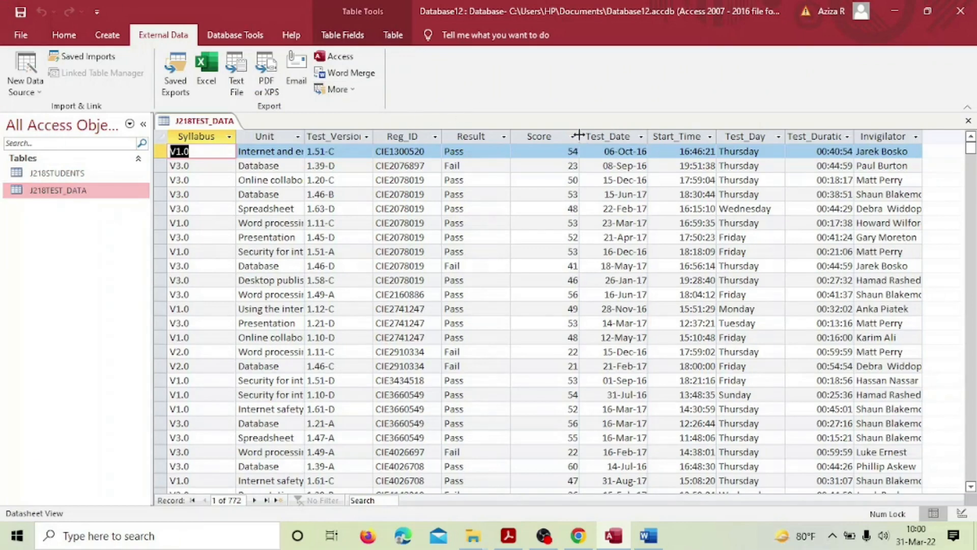
left_click_drag(580, 136, 487, 137)
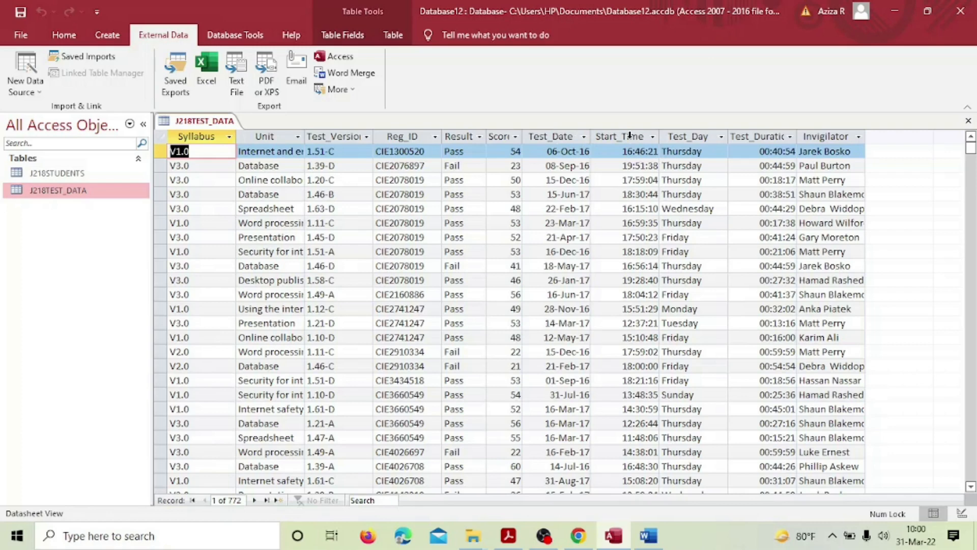
left_click(755, 131)
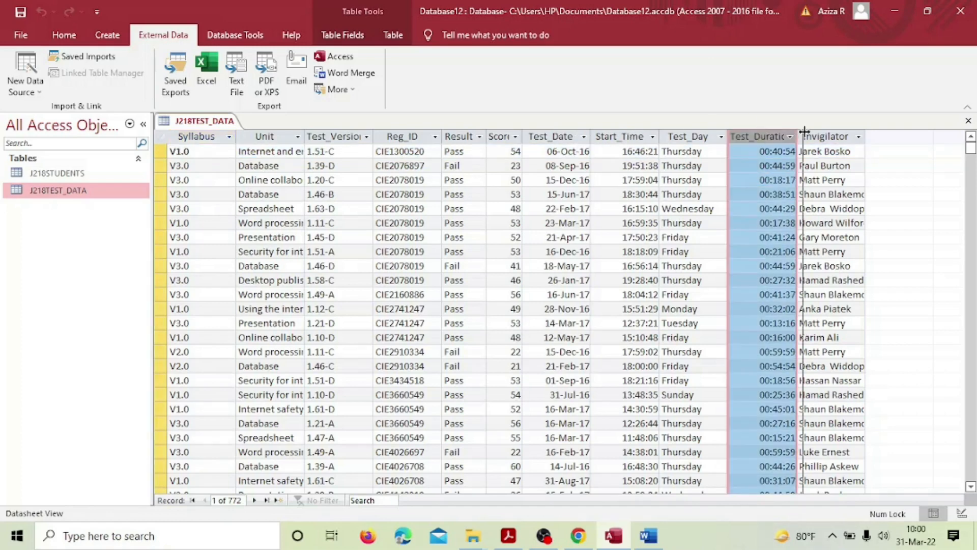
left_click_drag(797, 131, 814, 132)
left_click_drag(886, 134, 922, 133)
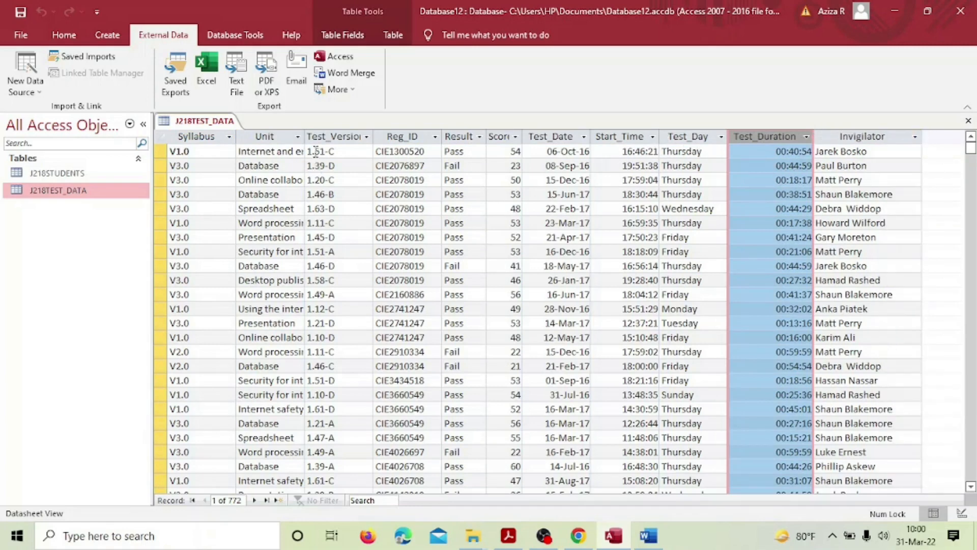
Step: Widen the Unit column to fit its entries, narrow Syllabus and Test_Duration, and save the J218TEST_DATA table
left_click_drag(304, 136, 337, 136)
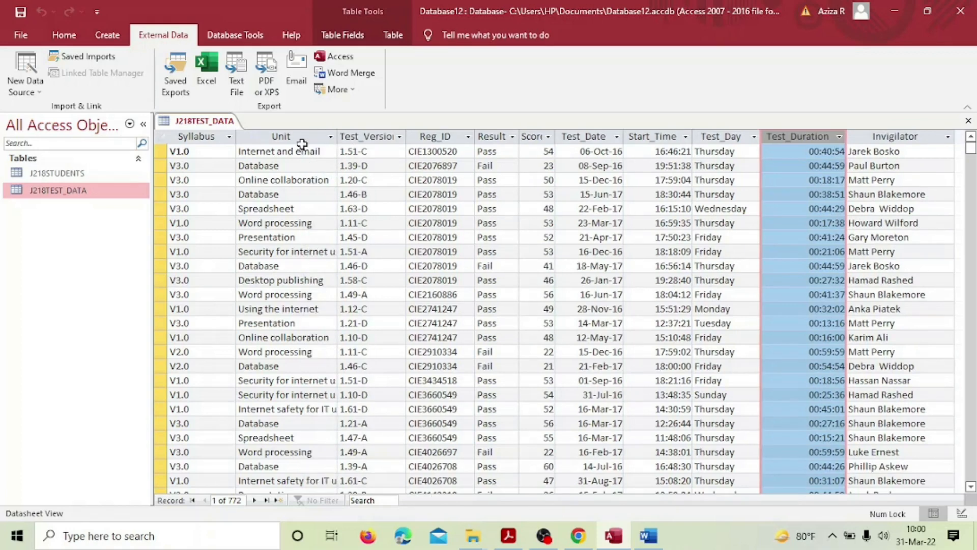
left_click(229, 137)
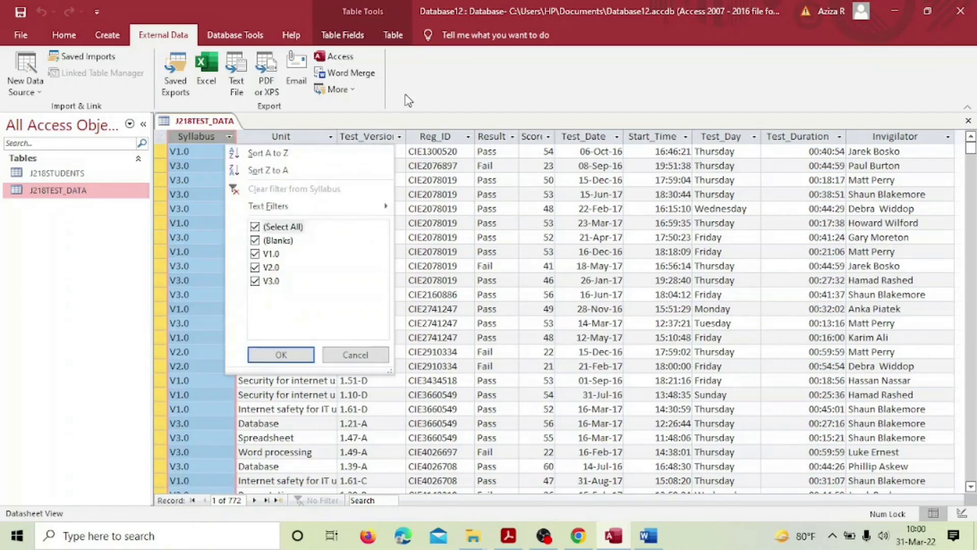
left_click(440, 86)
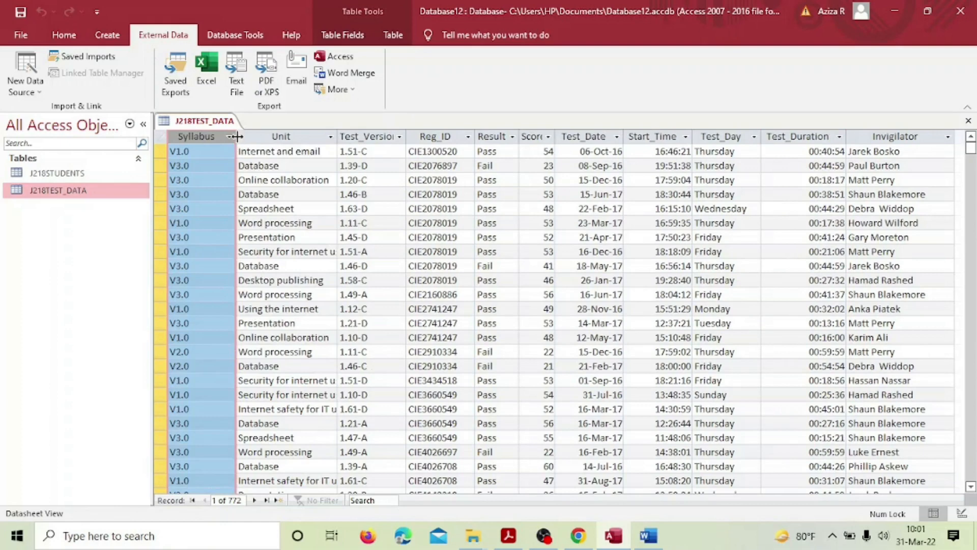
left_click_drag(236, 139, 213, 139)
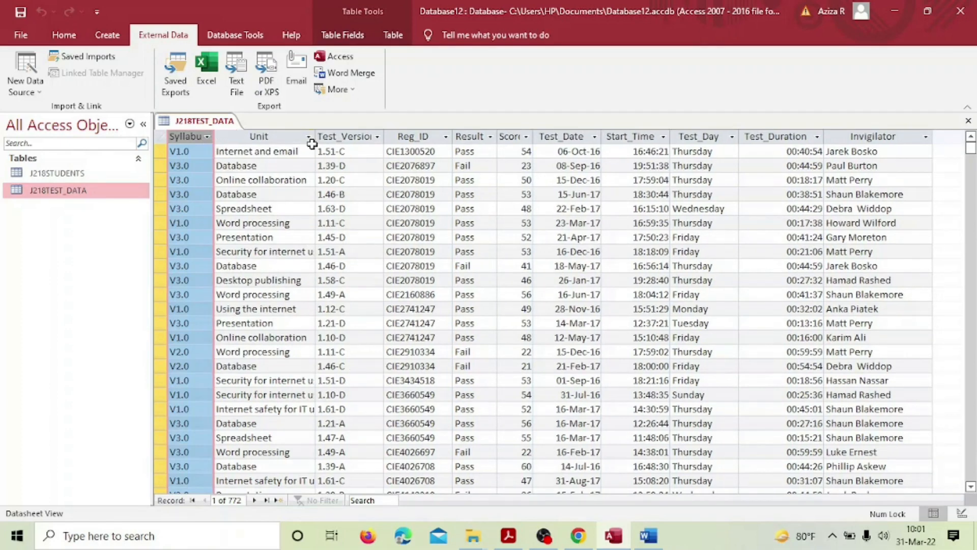
left_click_drag(315, 136, 340, 138)
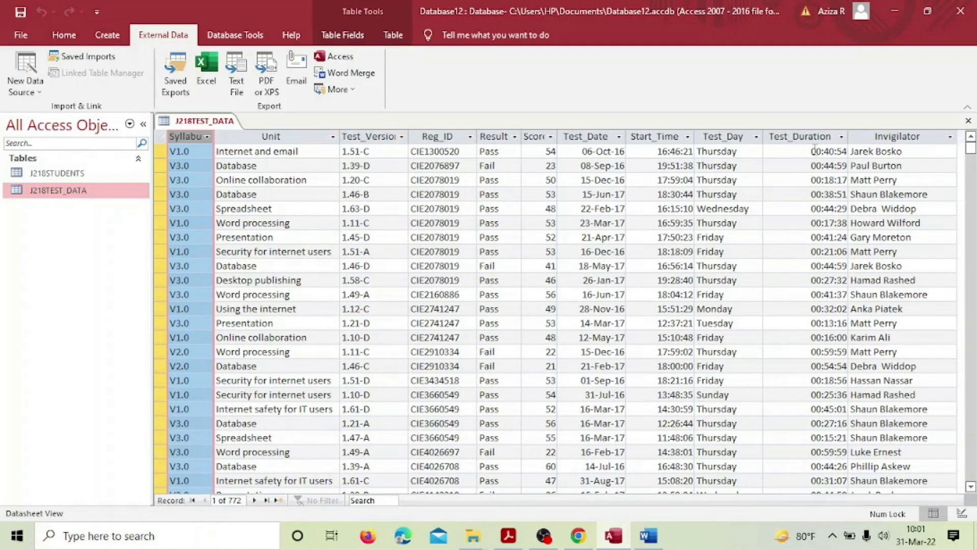
left_click_drag(848, 136, 835, 137)
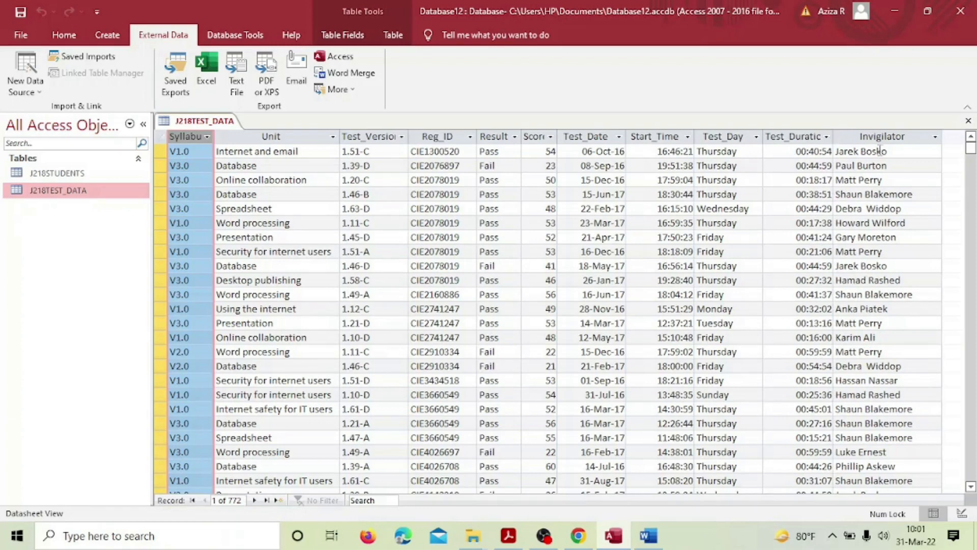
left_click(18, 11)
Step: Read the relationship requirement of question 22 and Evidence 5 in the exam paper PDF, and return to Access
left_click(508, 536)
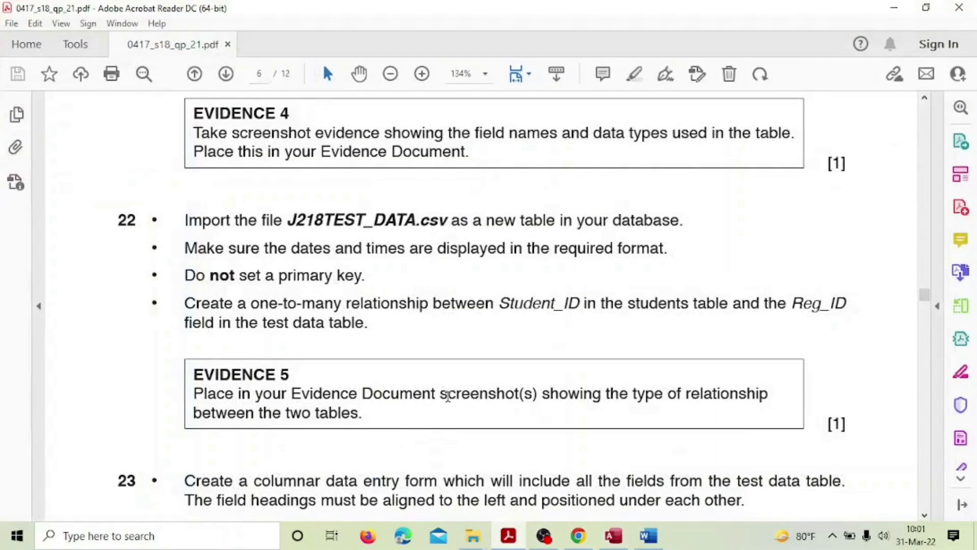
scroll(450, 389, "down", 3)
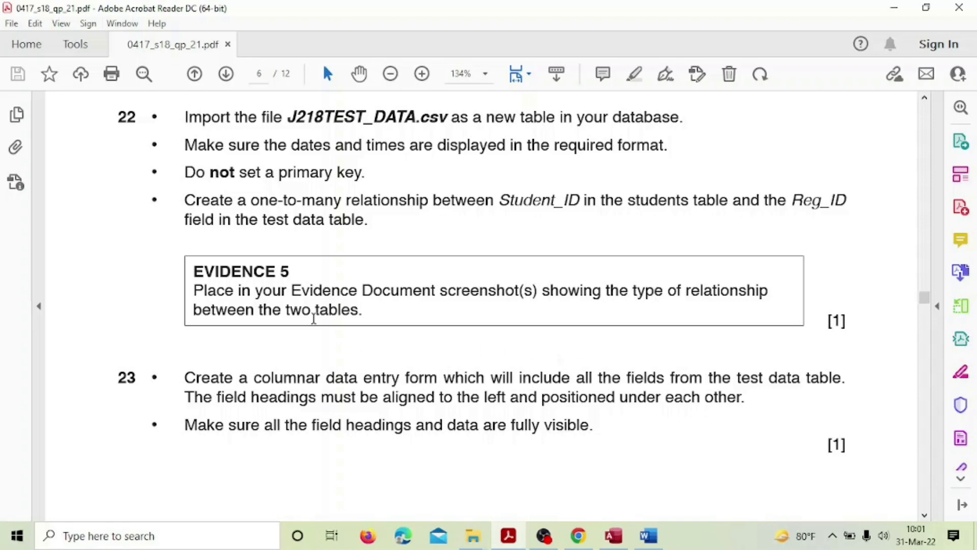
left_click(613, 536)
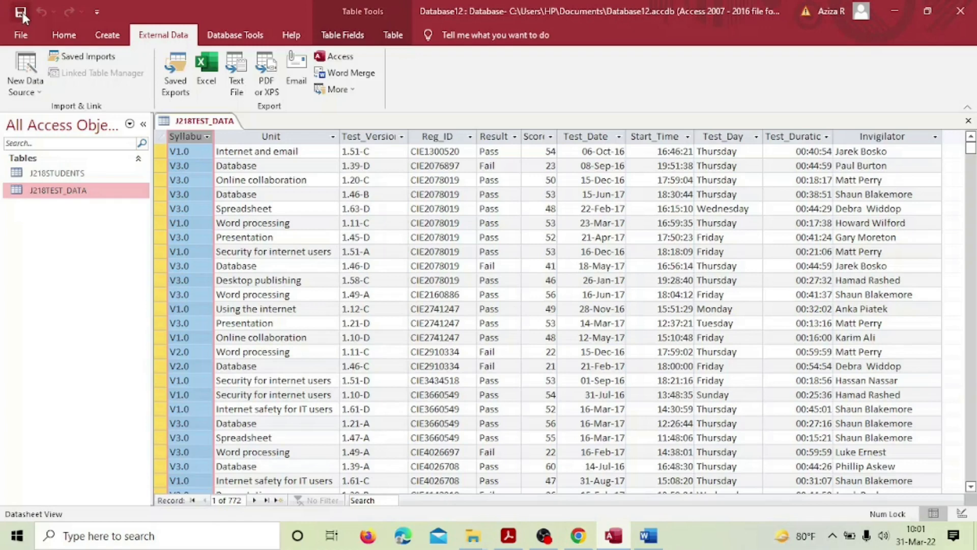
Step: Close the J218TEST_DATA table and add J218STUDENTS and J218TEST_DATA to the relationships layout
left_click(968, 123)
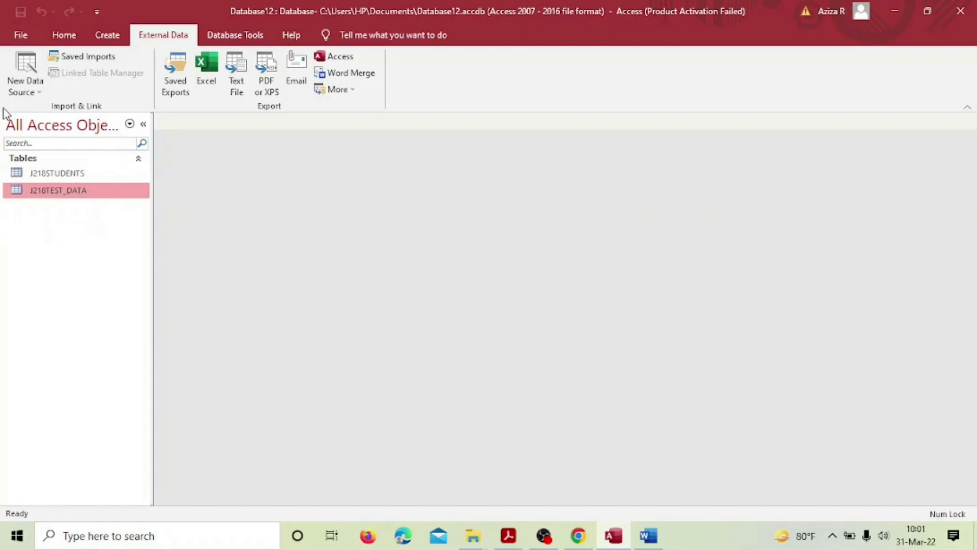
left_click(239, 33)
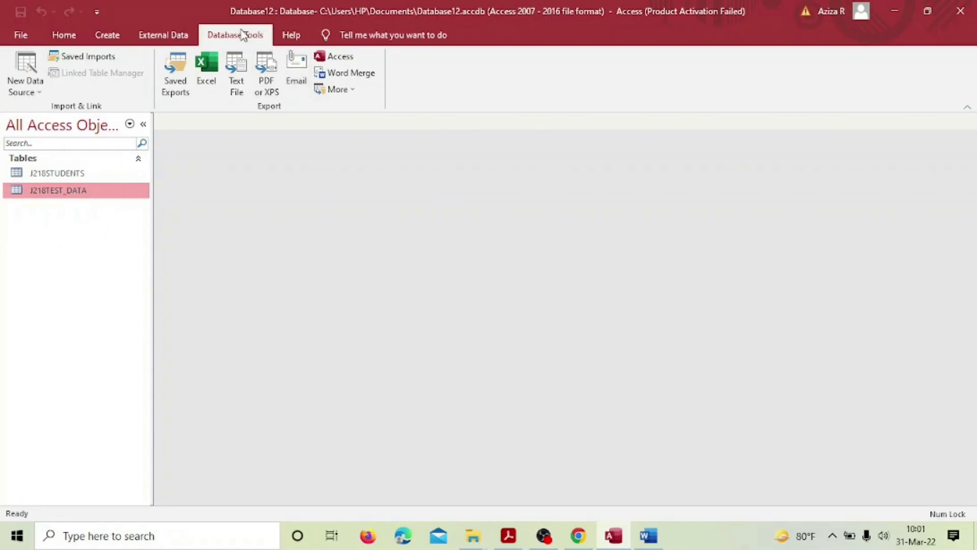
left_click(179, 60)
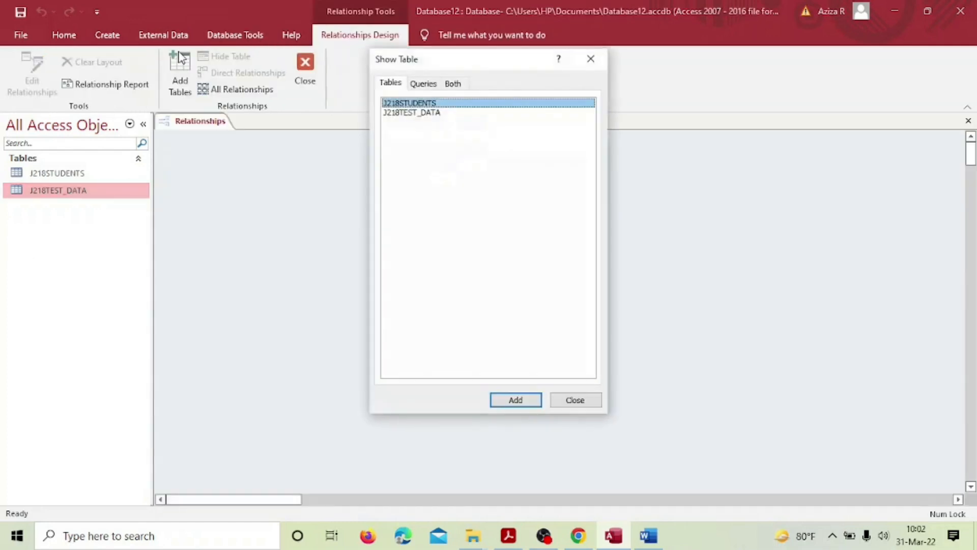
left_click(532, 402)
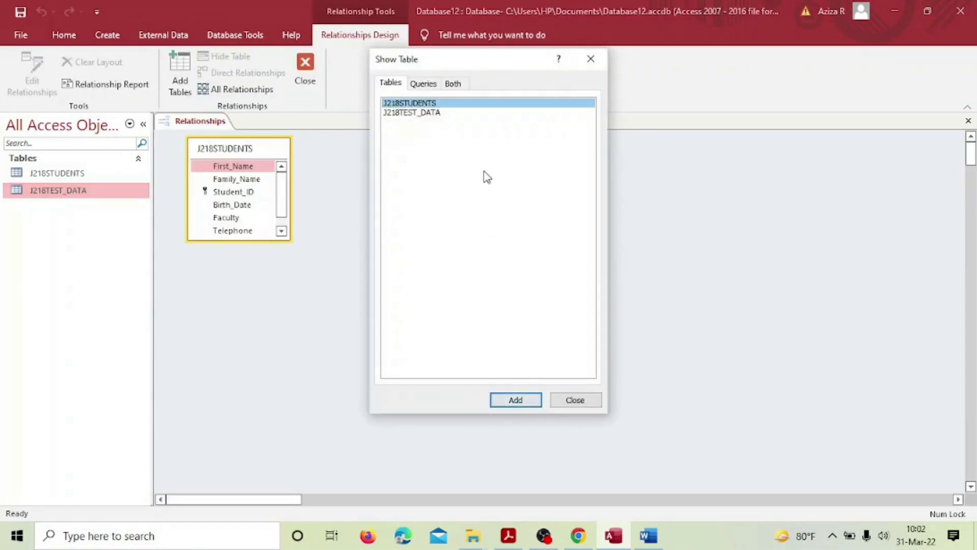
left_click(441, 113)
left_click(530, 397)
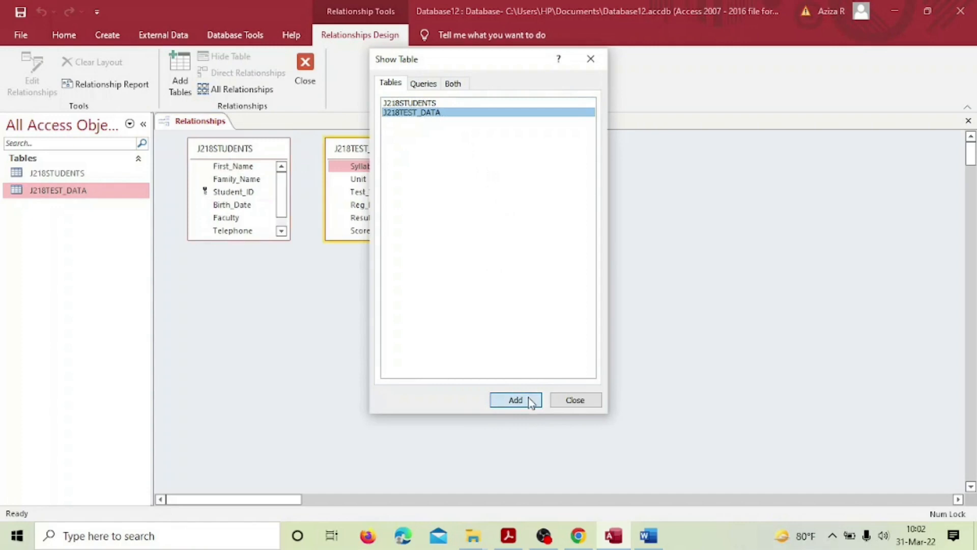
left_click(581, 402)
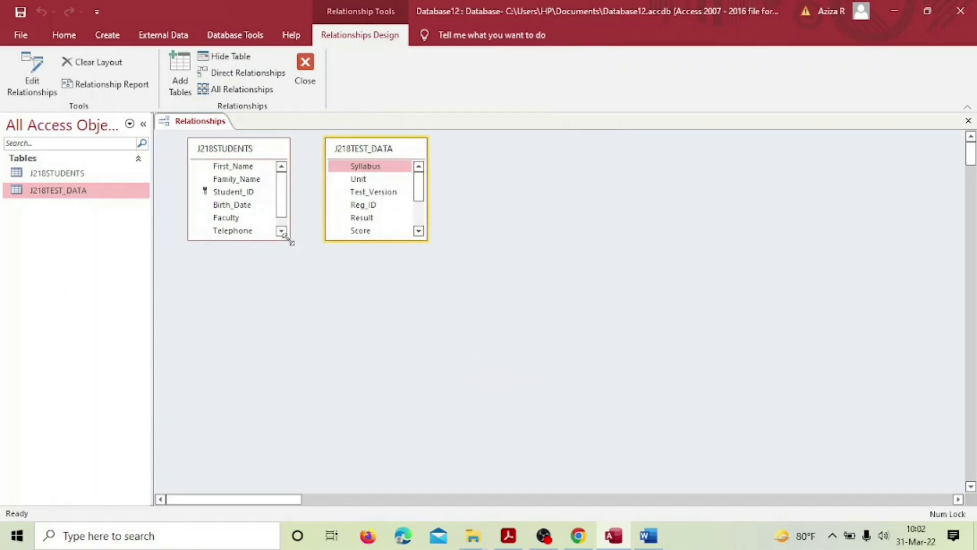
Step: Enlarge both table boxes to show all their fields and move J218TEST_DATA further away from J218STUDENTS
left_click_drag(289, 238, 302, 294)
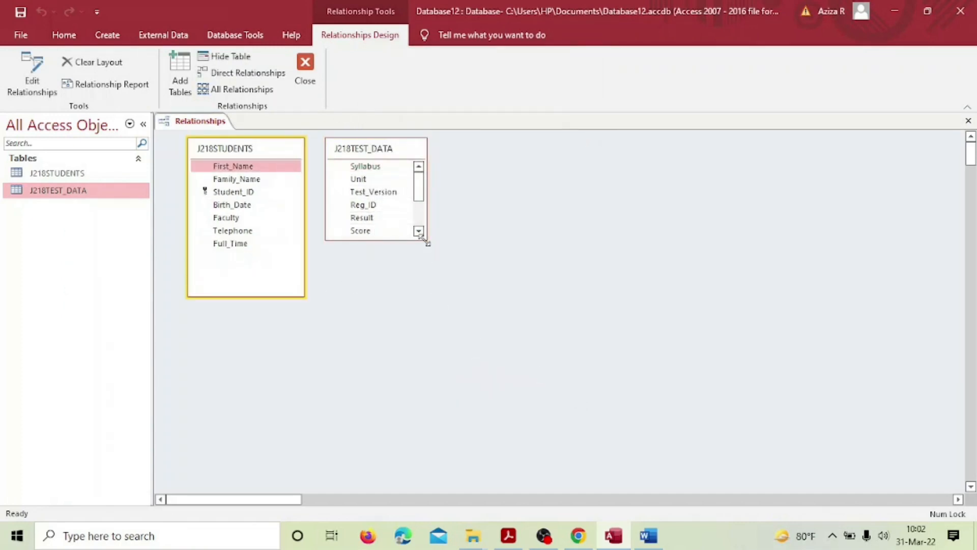
left_click_drag(427, 239, 466, 297)
left_click_drag(417, 153, 501, 153)
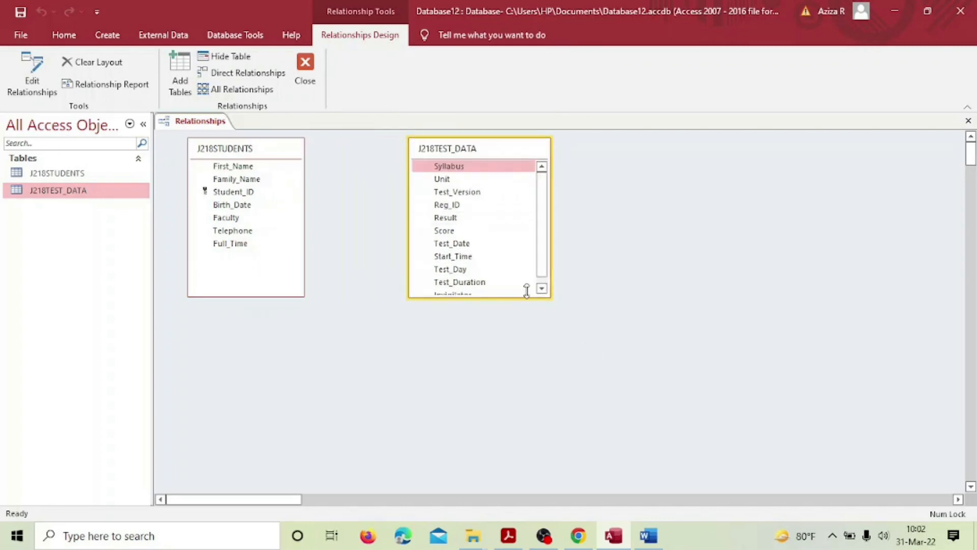
left_click_drag(454, 297, 456, 321)
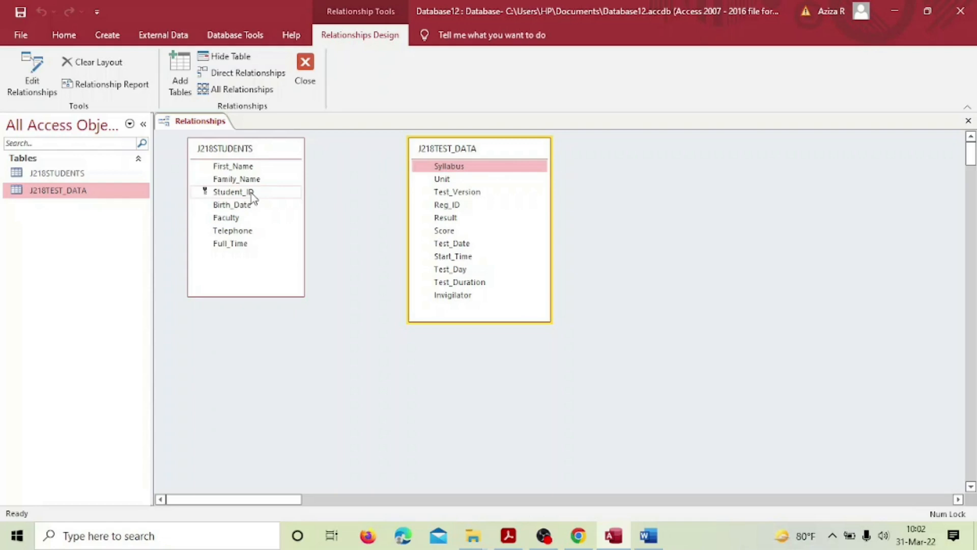
Step: Link Student_ID to Reg_ID and try to create the relationship with referential integrity, cascade update and cascade delete enforced
left_click_drag(253, 192, 442, 205)
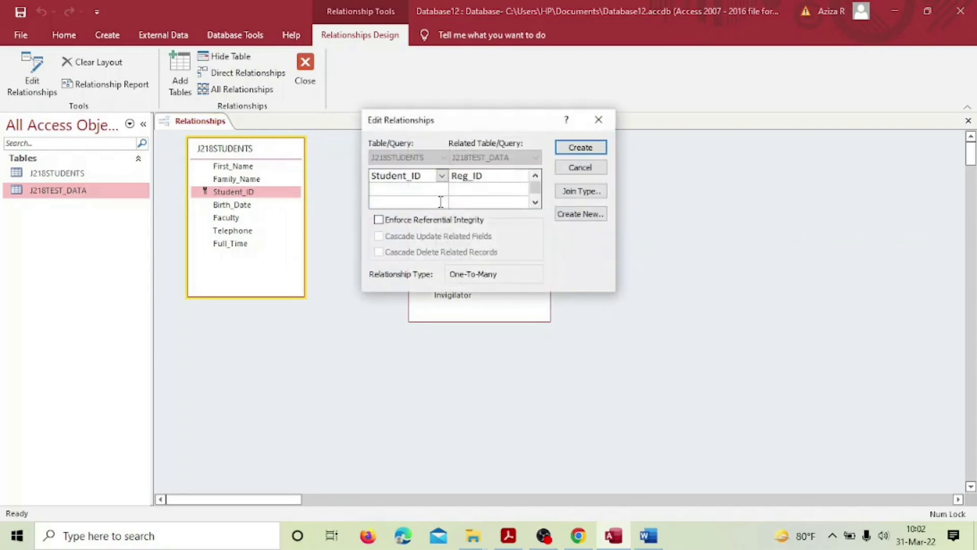
left_click(379, 220)
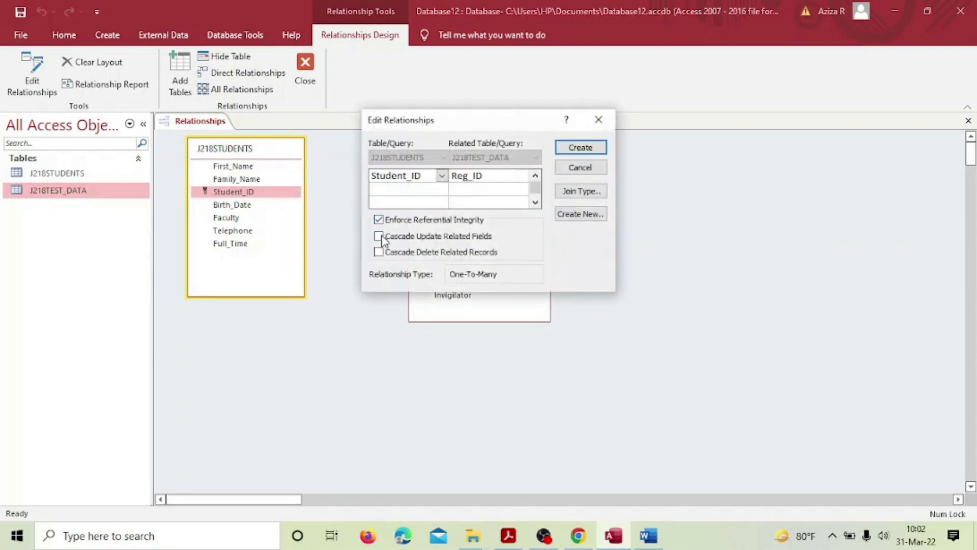
left_click(378, 236)
left_click(379, 251)
left_click(576, 149)
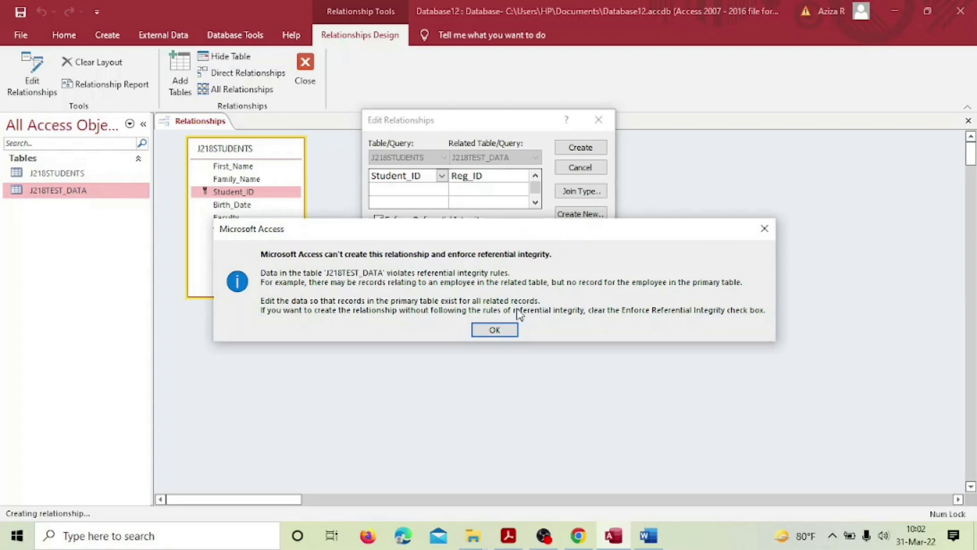
left_click(509, 330)
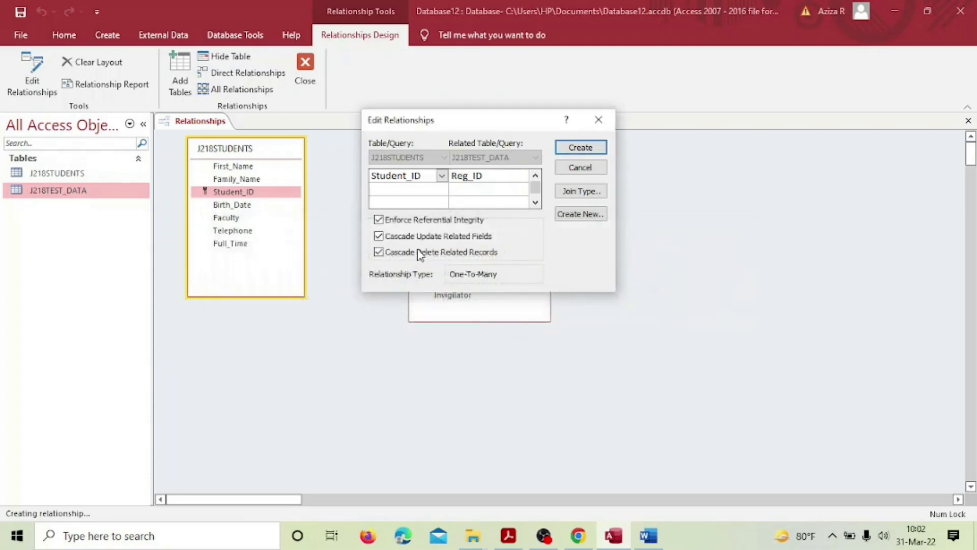
Step: Create the one-to-many relationship without referential integrity, and move the J218STUDENTS box down to level Student_ID with Reg_ID
left_click(379, 221)
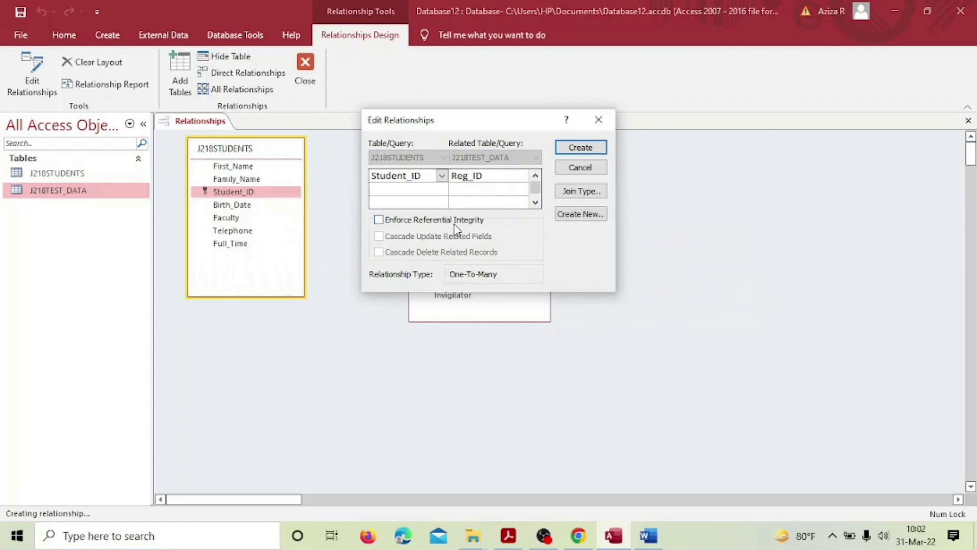
left_click(580, 147)
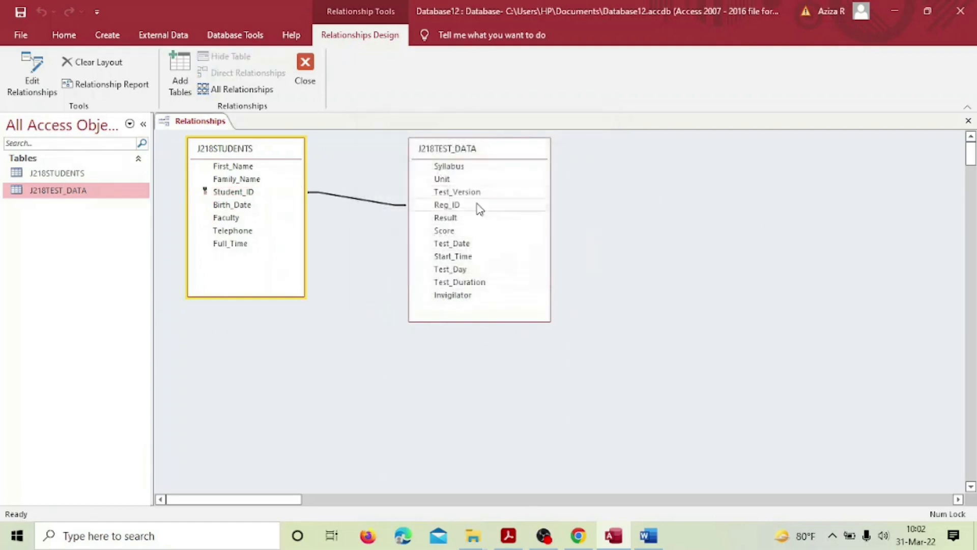
left_click_drag(260, 154, 254, 166)
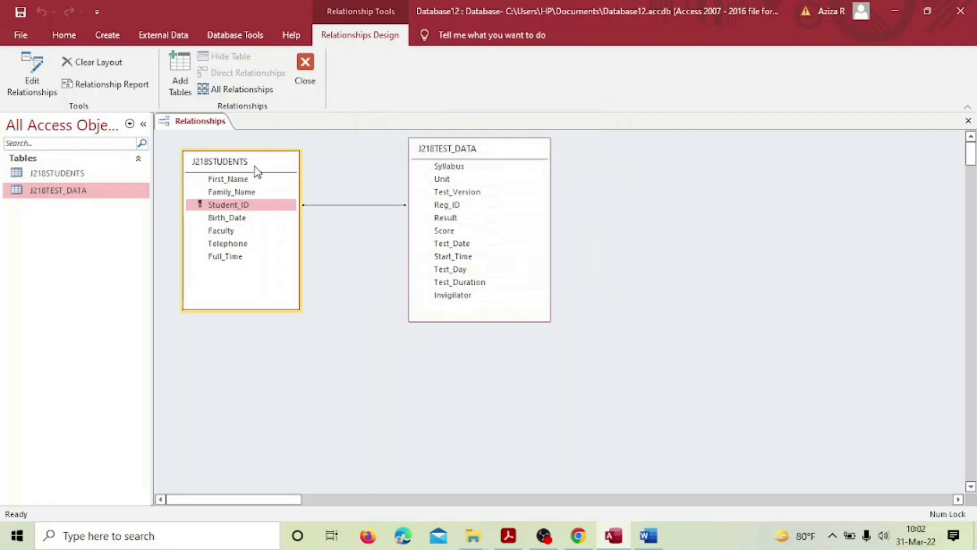
Step: Rearrange the relationship layout by raising the J218STUDENTS box and moving J218TEST_DATA lower and closer to it
left_click(471, 144)
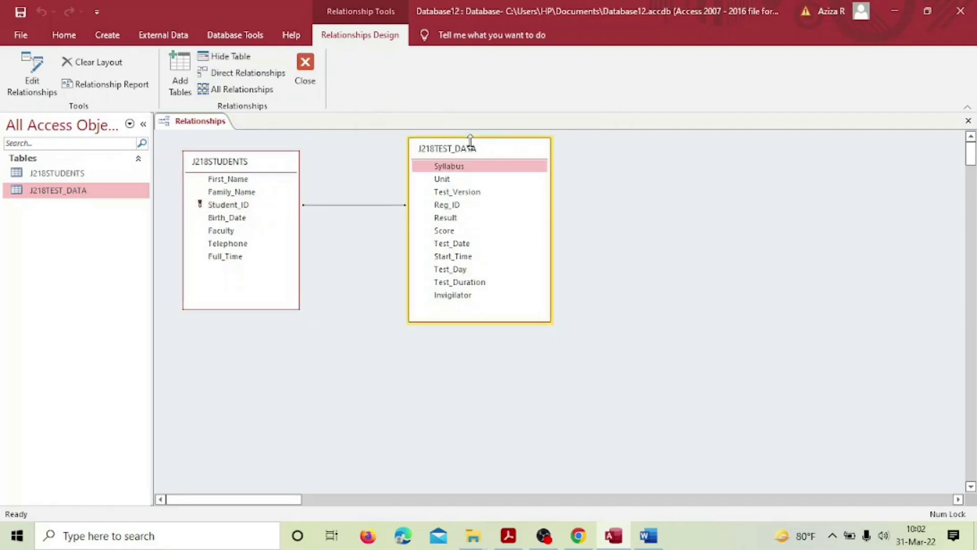
left_click_drag(471, 143, 466, 166)
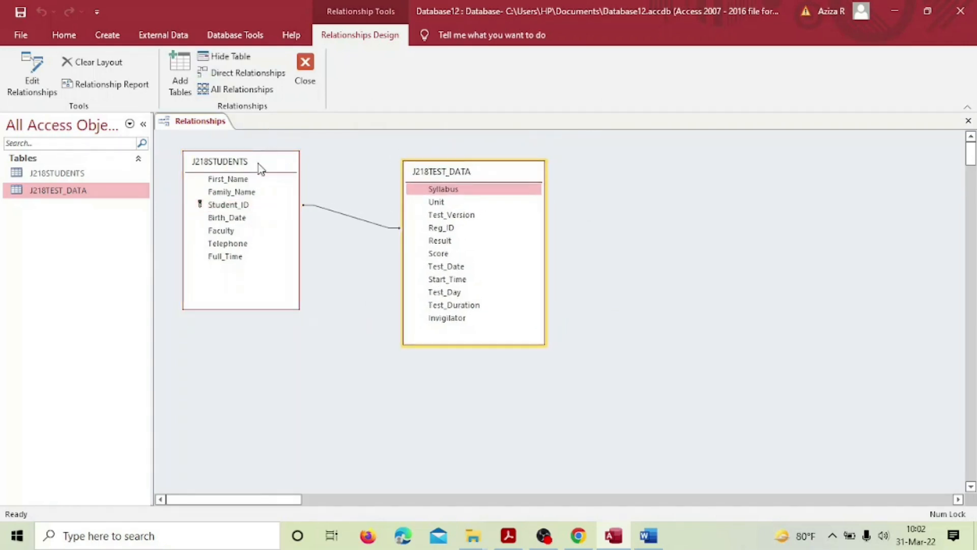
left_click_drag(261, 168, 263, 154)
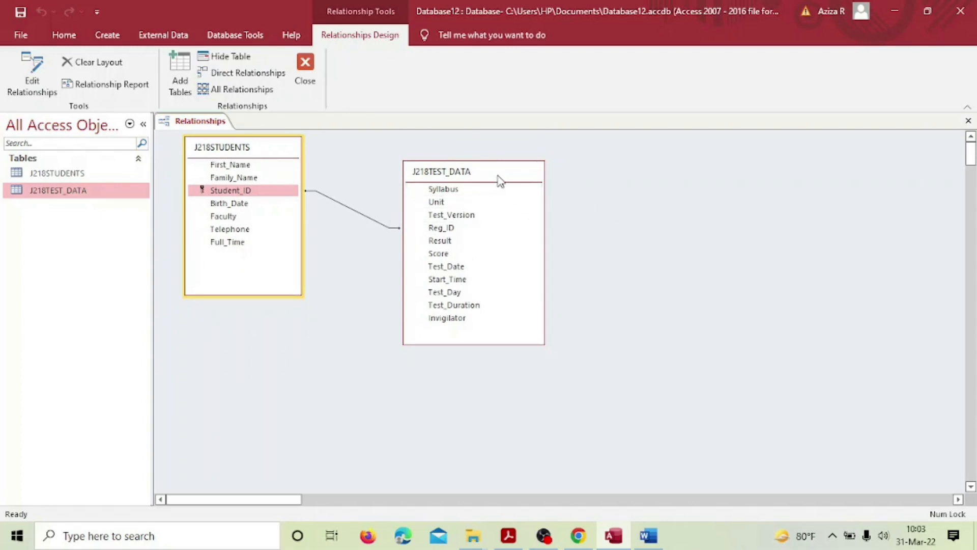
left_click_drag(498, 182, 450, 175)
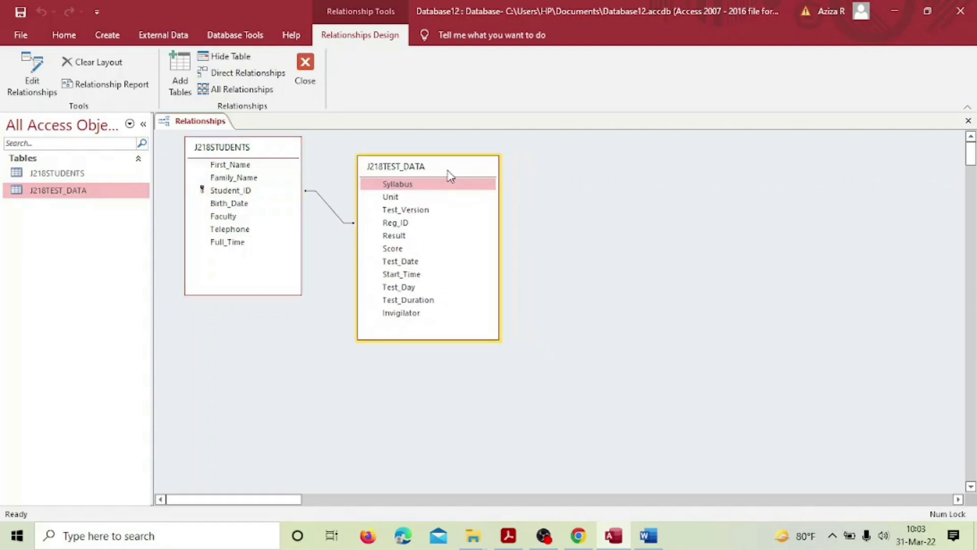
Step: Open the relationship's edit dialog, place it below the table boxes and copy a screenshot of the layout and dialog to the clipboard
double_click(332, 211)
left_click_drag(485, 128, 275, 336)
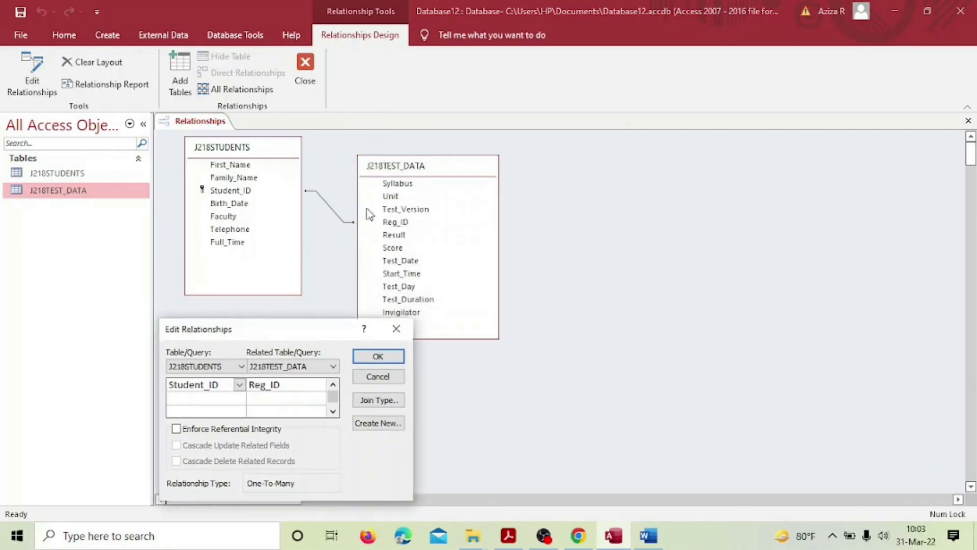
left_click_drag(304, 329, 310, 330)
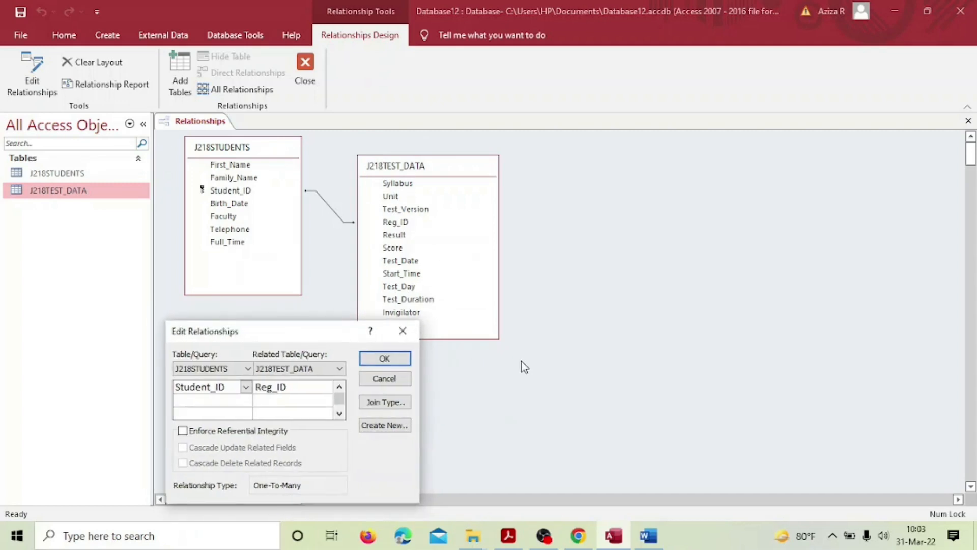
key("super+shift+s")
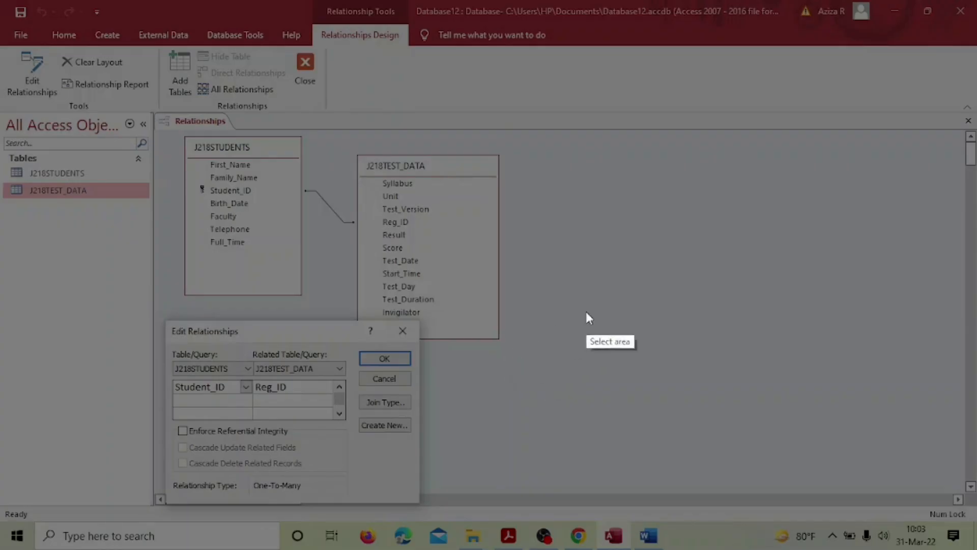
left_click_drag(145, 105, 512, 511)
left_click(454, 527)
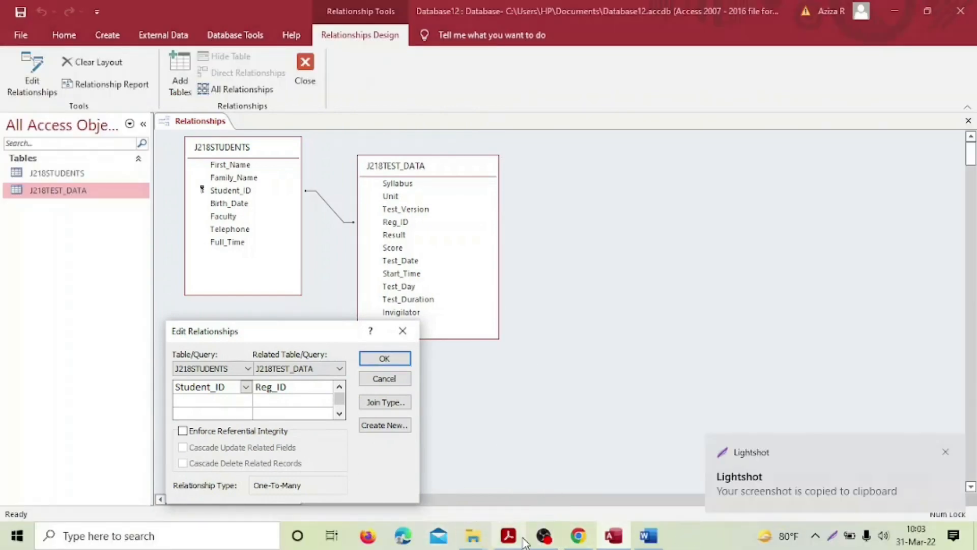
Step: Switch to the J218EVIDENCE document in Word, paste the relationship screenshot under the EVIDENCE 5 heading and shrink it slightly
left_click(650, 539)
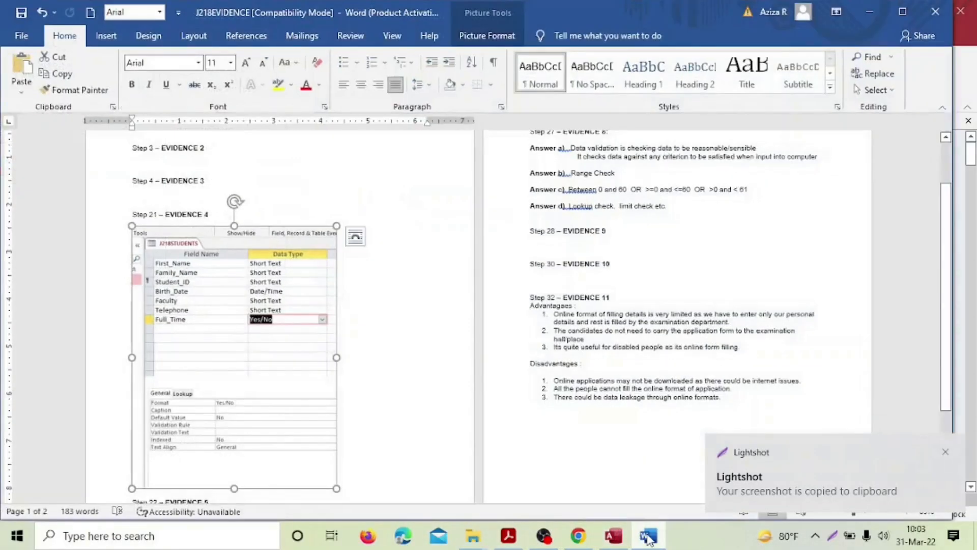
scroll(462, 382, "down", 3)
left_click(170, 390)
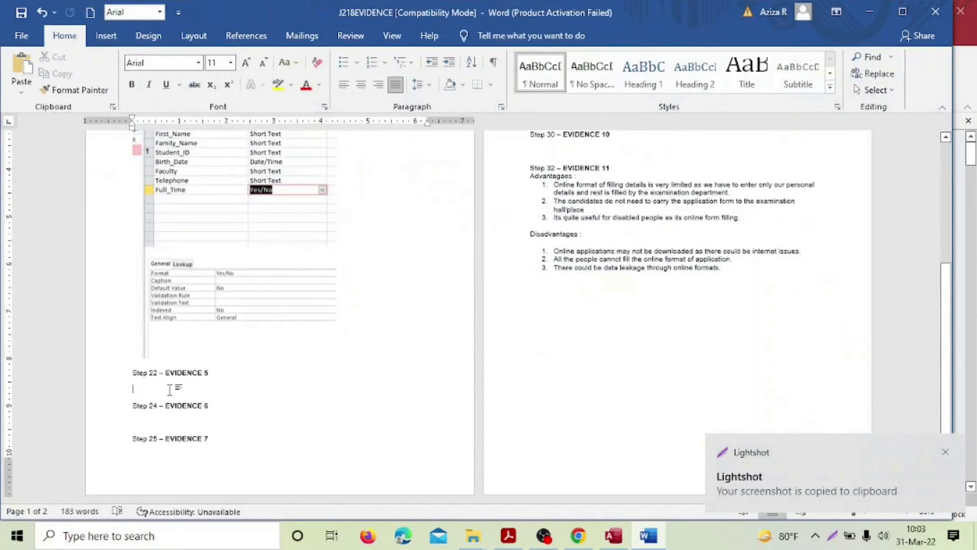
key("ctrl+v")
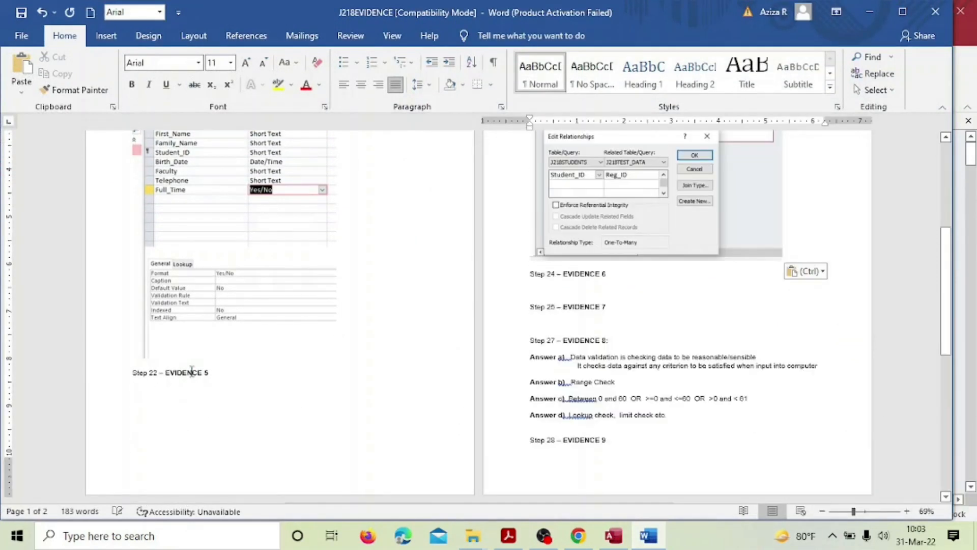
left_click(657, 246)
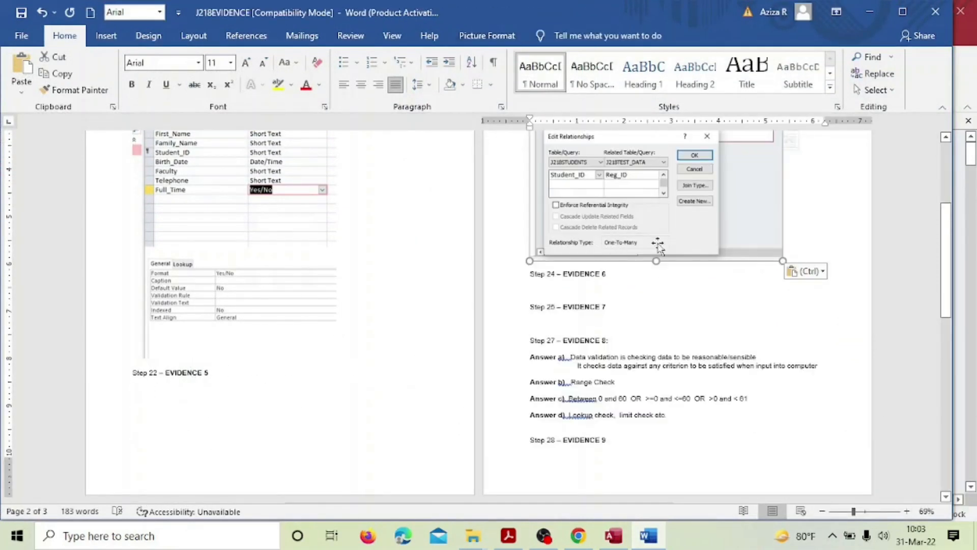
left_click_drag(772, 249, 768, 258)
scroll(662, 306, "up", 5)
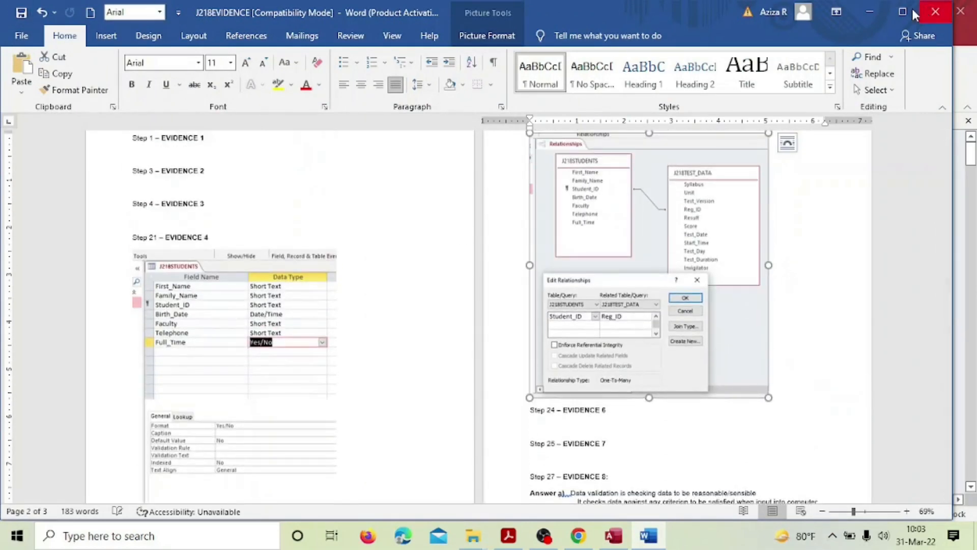
Step: Return to Access, accept the Student_ID–Reg_ID relationship and close the relationships window, saving its layout
left_click(870, 10)
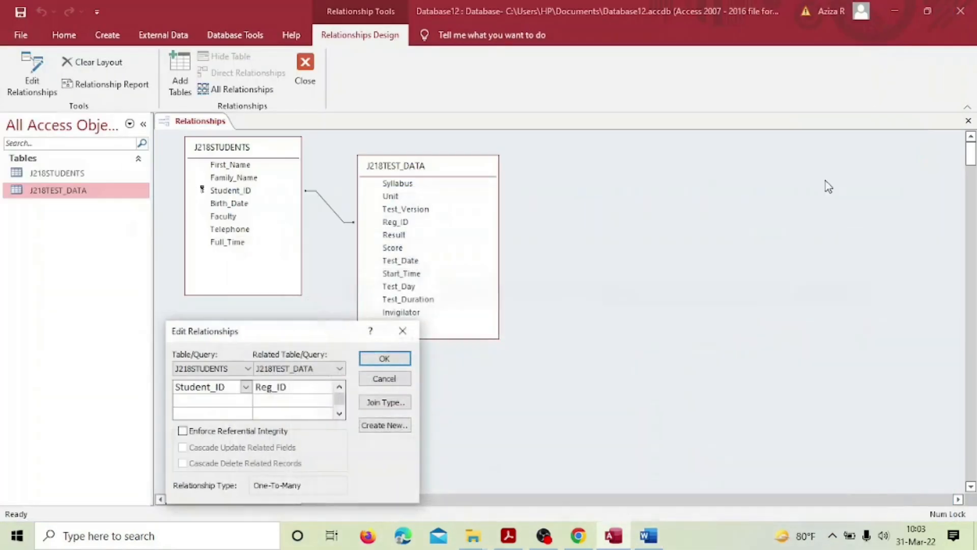
left_click(384, 358)
left_click(304, 65)
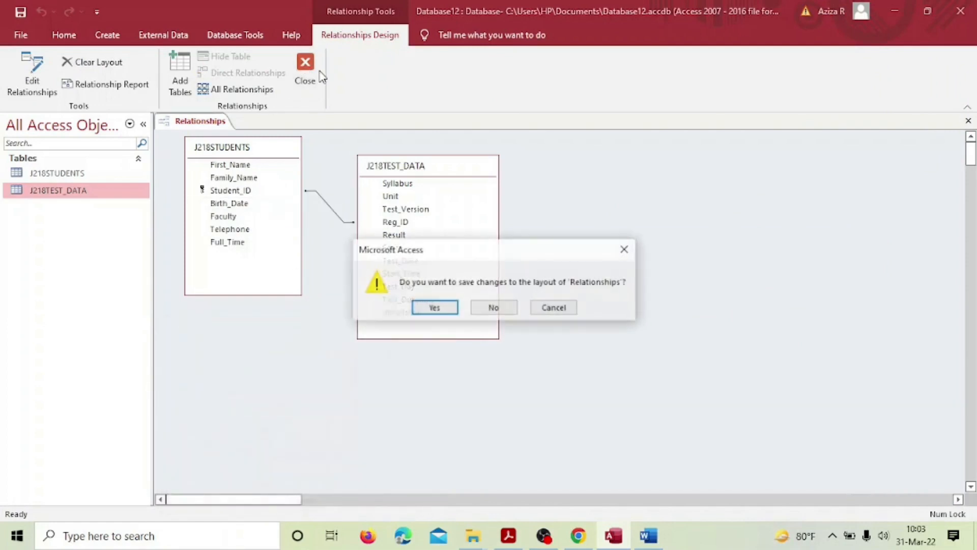
left_click(442, 307)
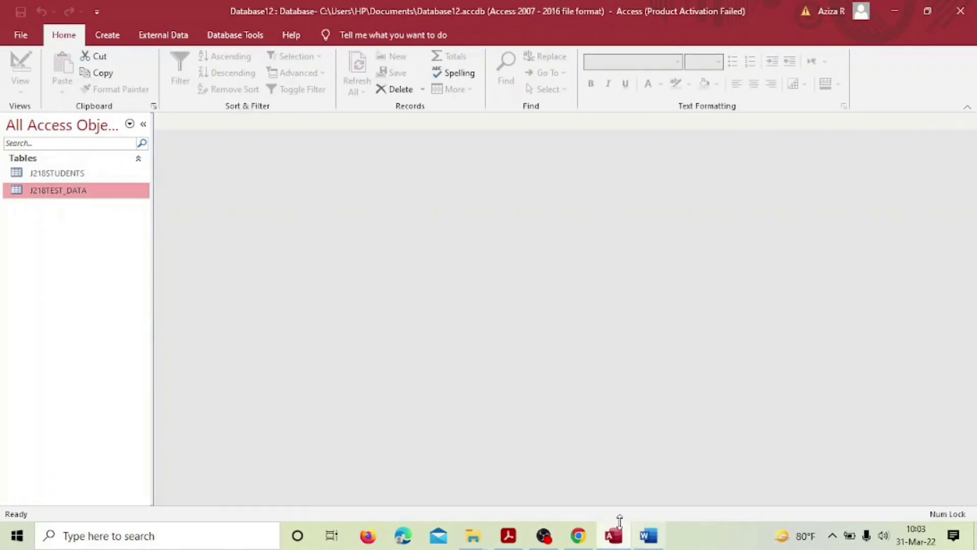
Step: Read task 23 in the question paper PDF, then start the Form Wizard in Access
left_click(509, 536)
scroll(598, 335, "down", 3)
scroll(598, 335, "down", 3)
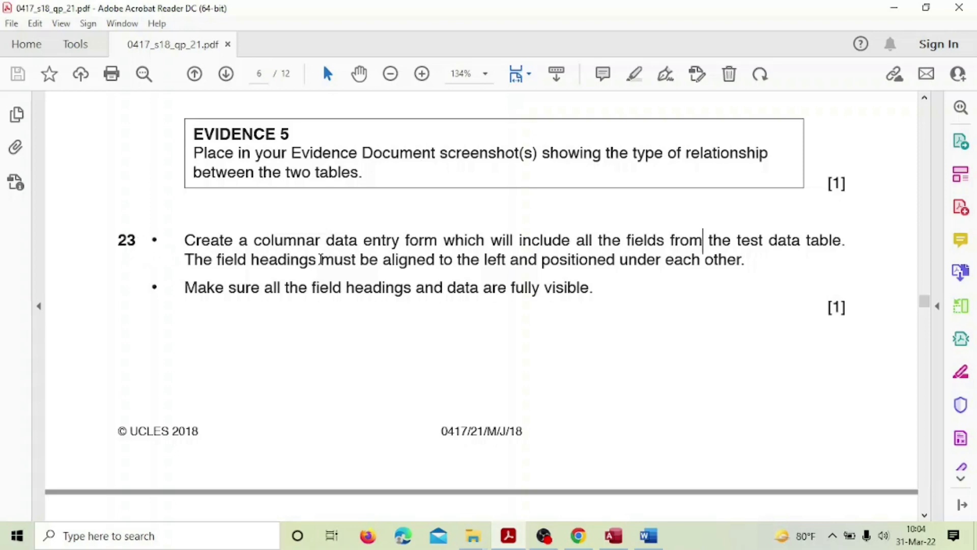
left_click(508, 535)
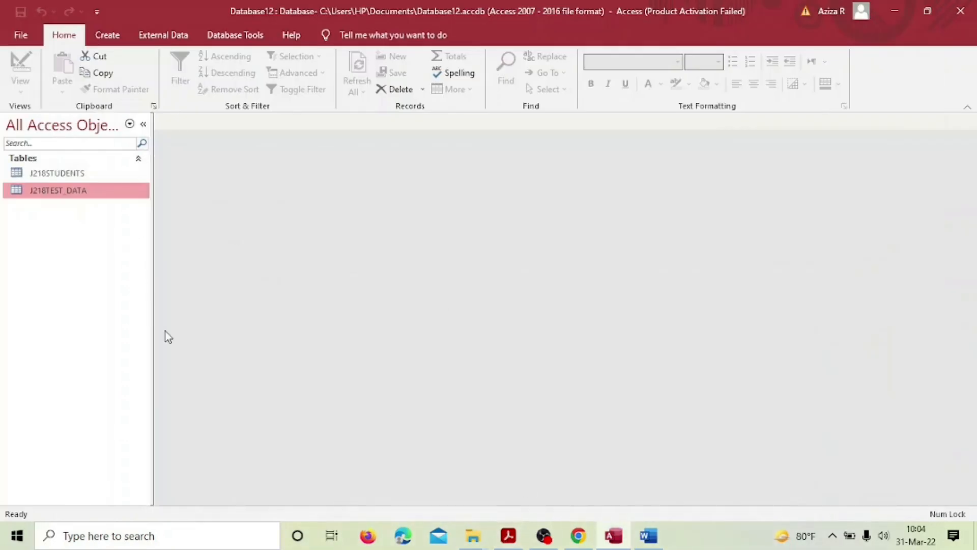
left_click(108, 34)
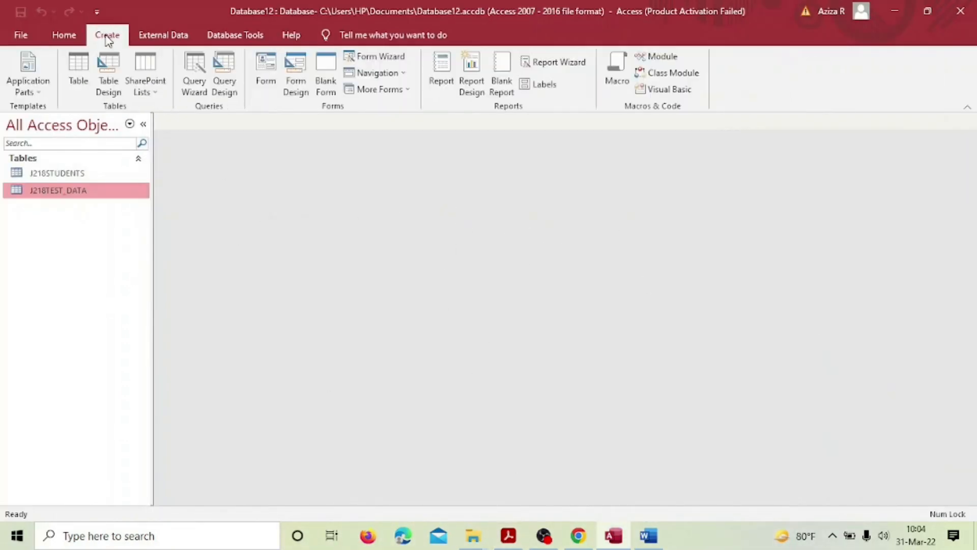
left_click(381, 57)
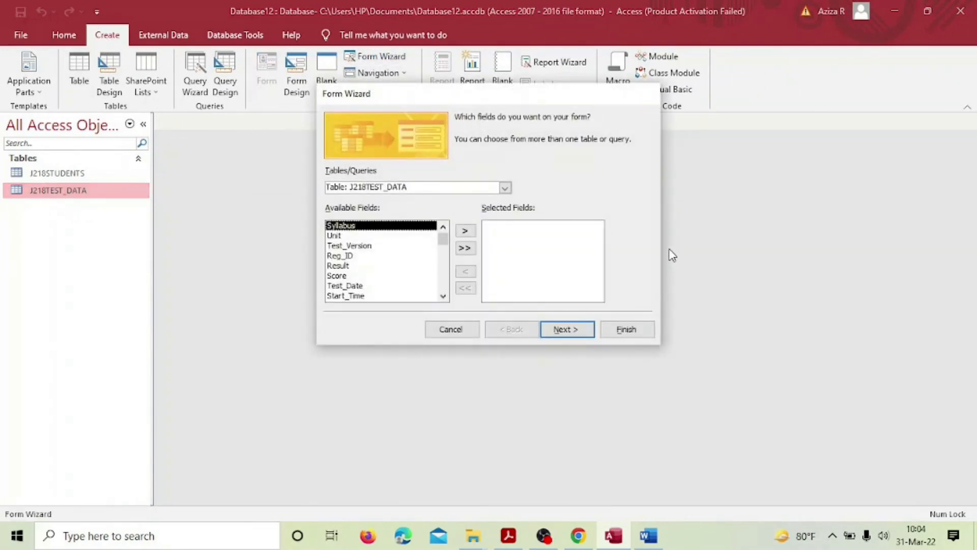
Step: Check in the question paper which table the form uses and add all fields of J218TEST_DATA to the form
left_click(516, 536)
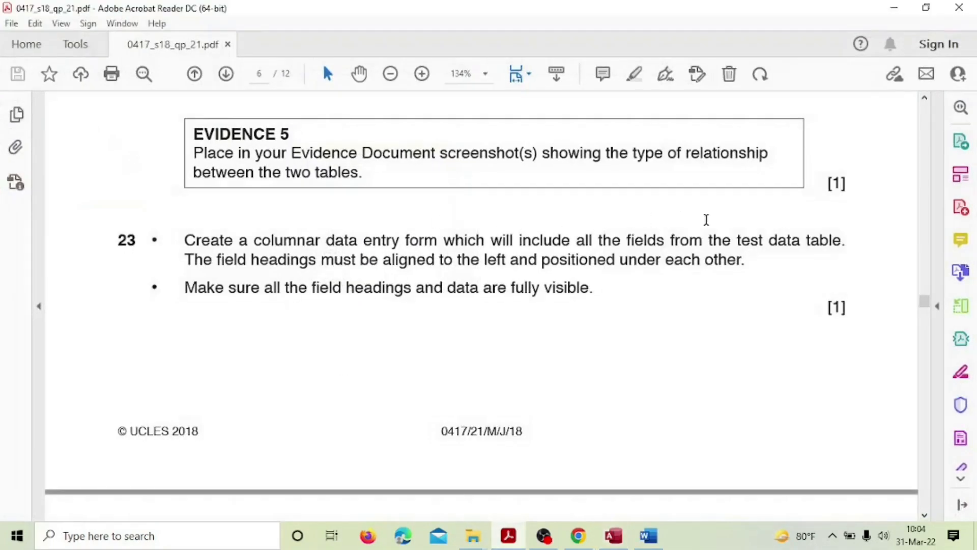
left_click_drag(712, 240, 837, 243)
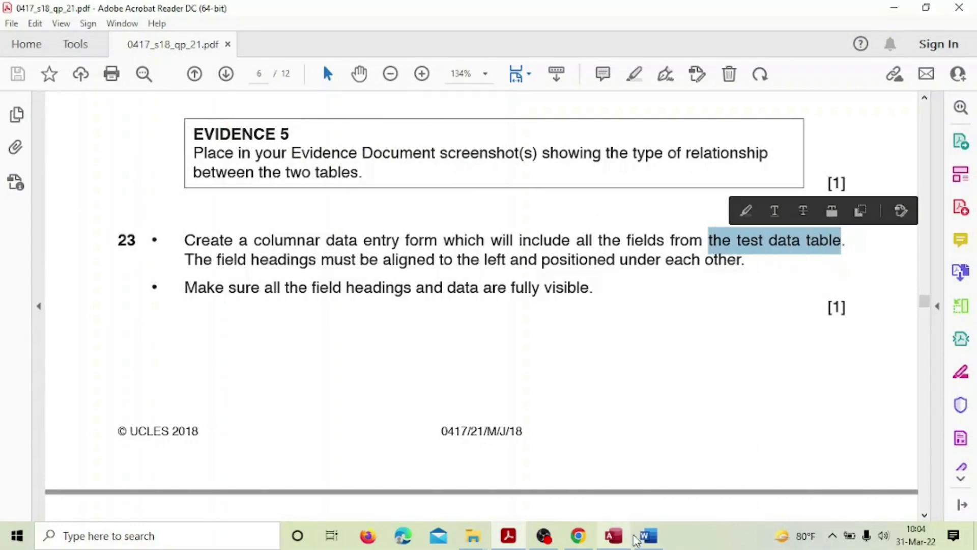
left_click(615, 536)
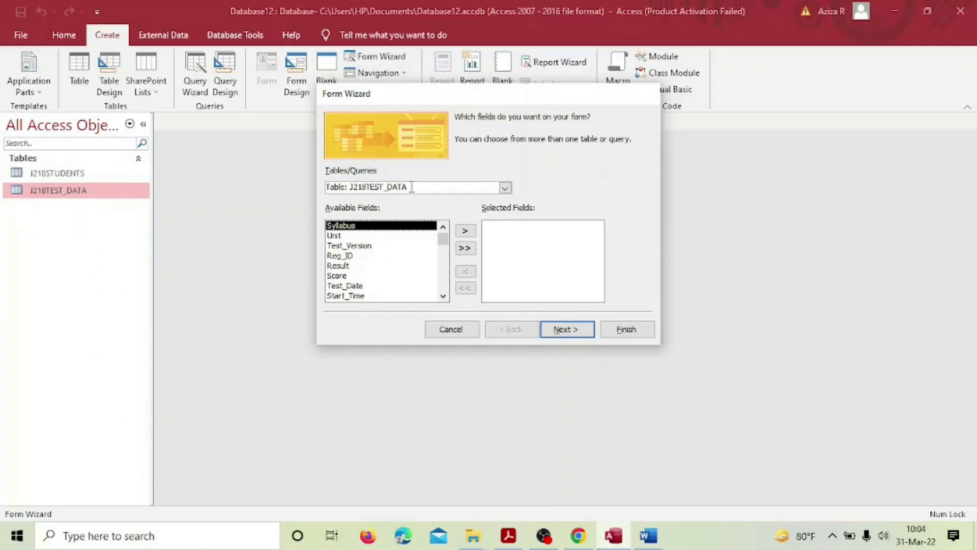
left_click(504, 188)
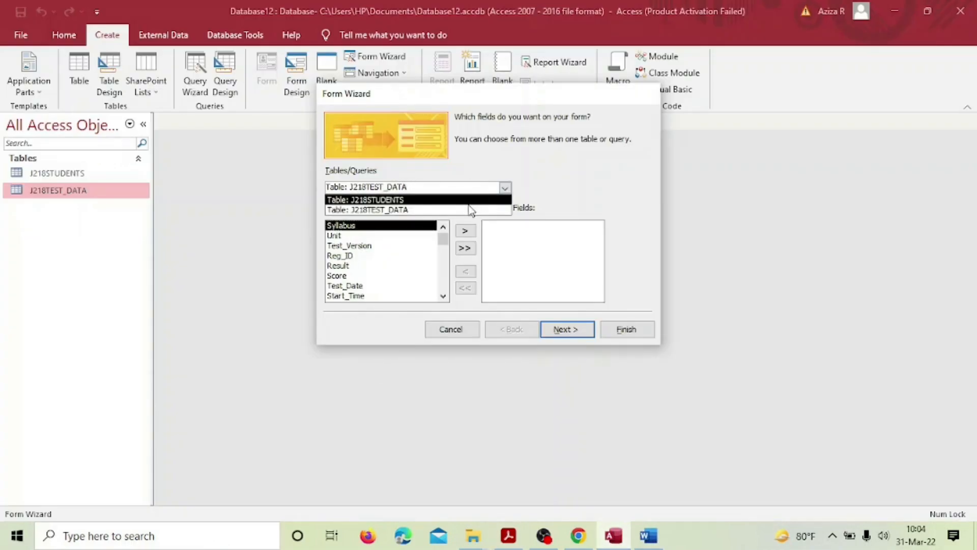
left_click(469, 211)
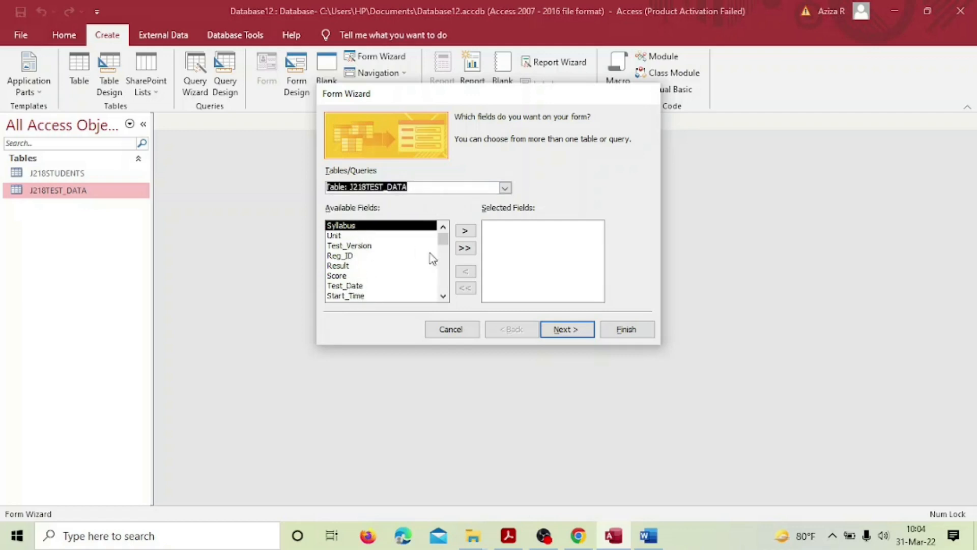
left_click(465, 249)
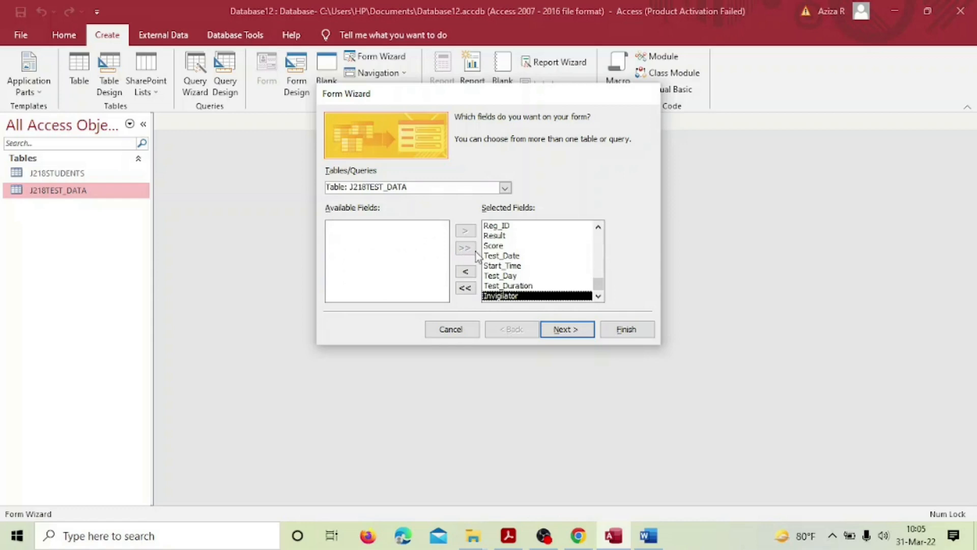
Step: Check the required form layout in the question paper and continue the wizard with the Columnar layout
left_click(565, 331)
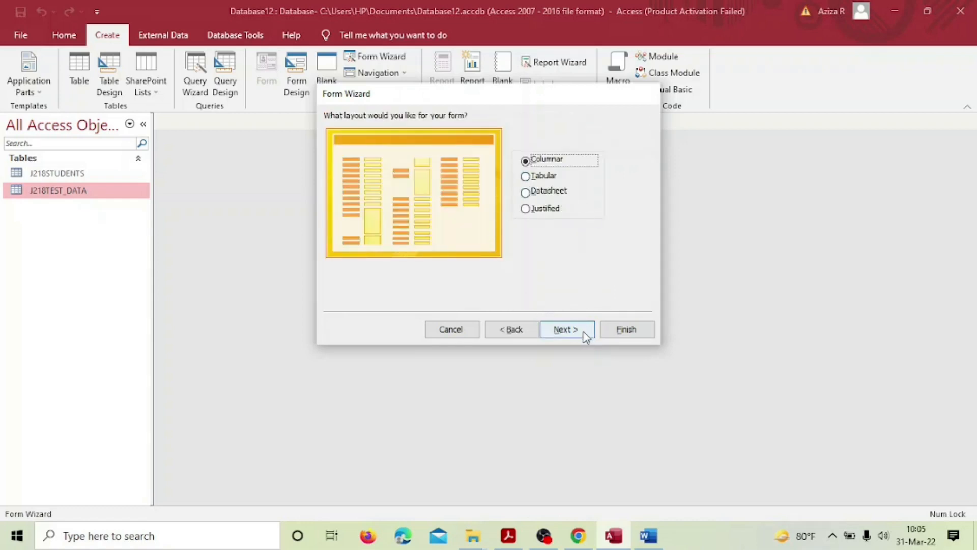
left_click(511, 535)
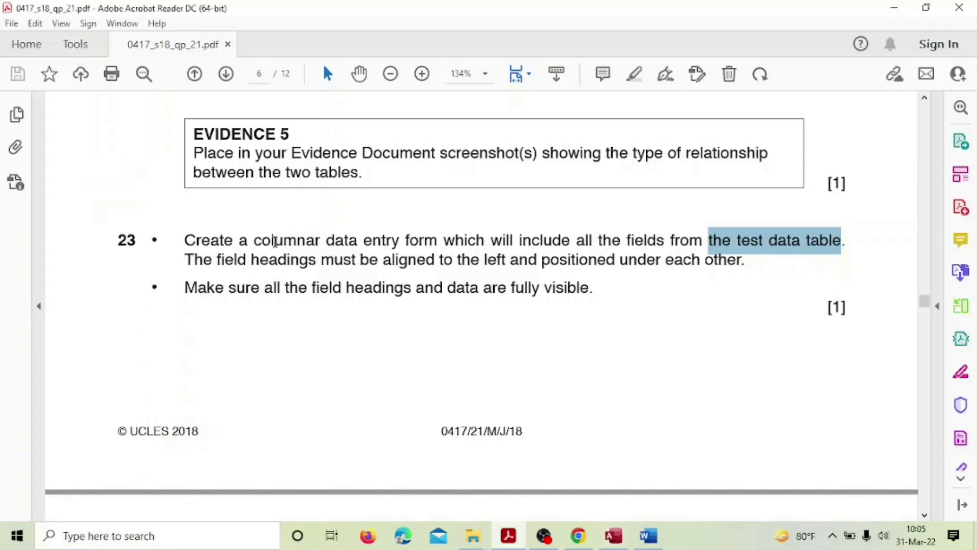
left_click_drag(275, 241, 399, 241)
left_click(613, 535)
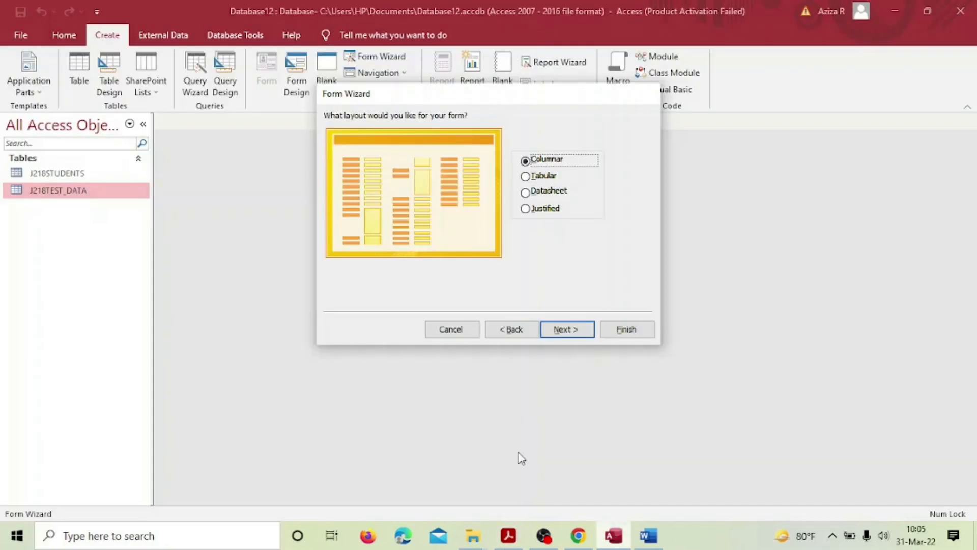
left_click(575, 335)
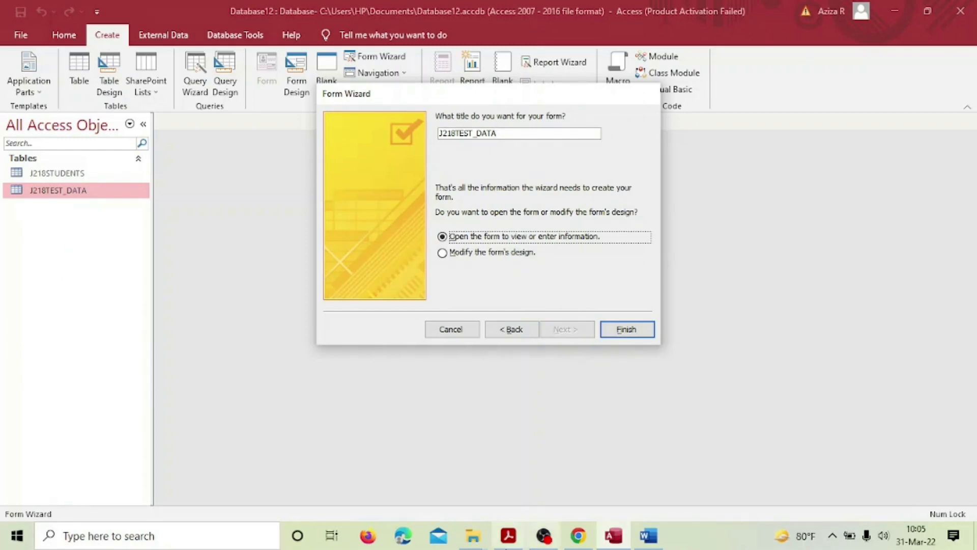
Step: Title the form J218TEST_DATAForm, finish the wizard with the option to modify its design, and close the field list
left_click(518, 538)
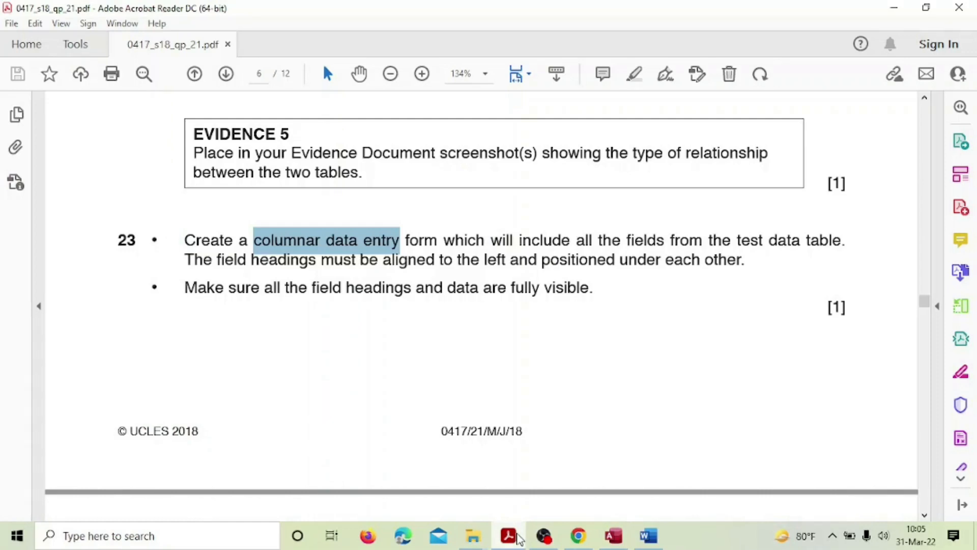
left_click(518, 538)
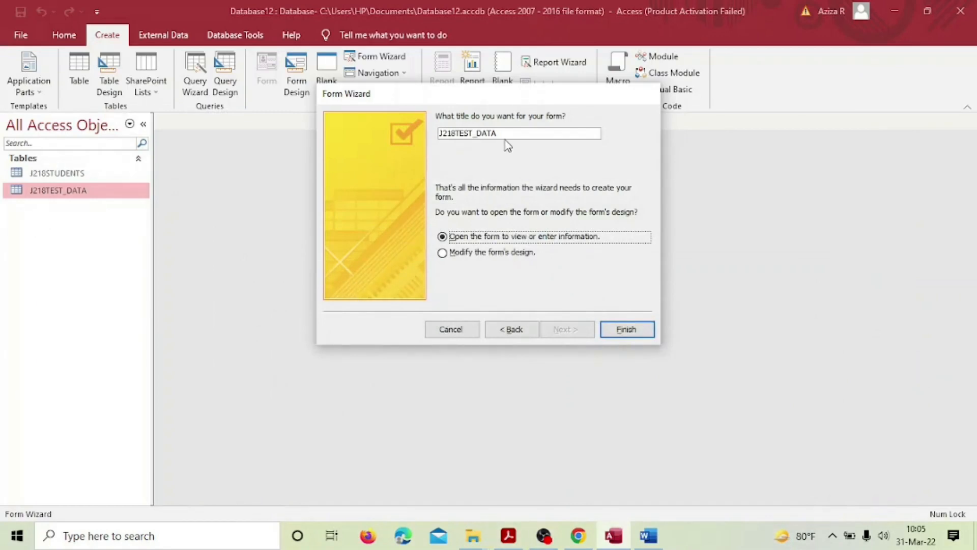
left_click_drag(509, 133, 370, 156)
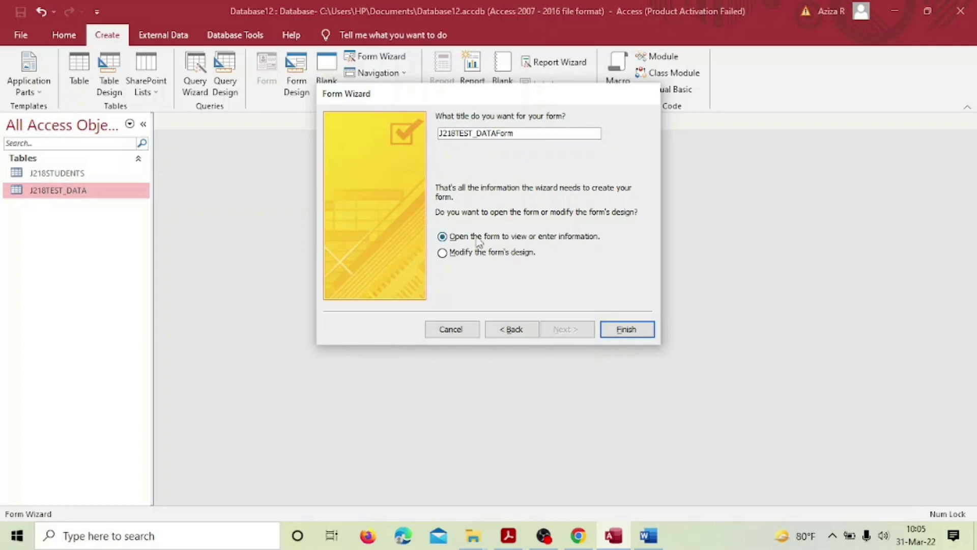
left_click(444, 253)
left_click(628, 329)
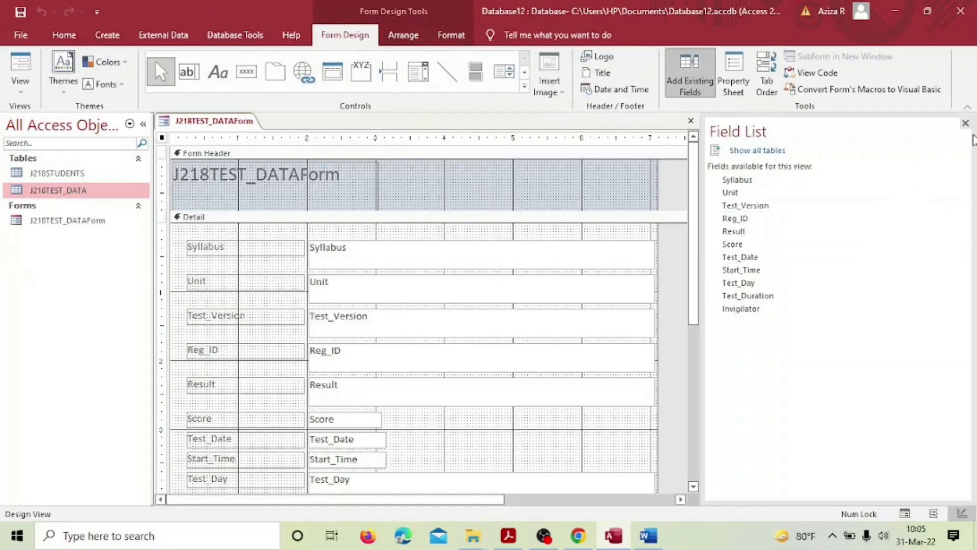
left_click(966, 123)
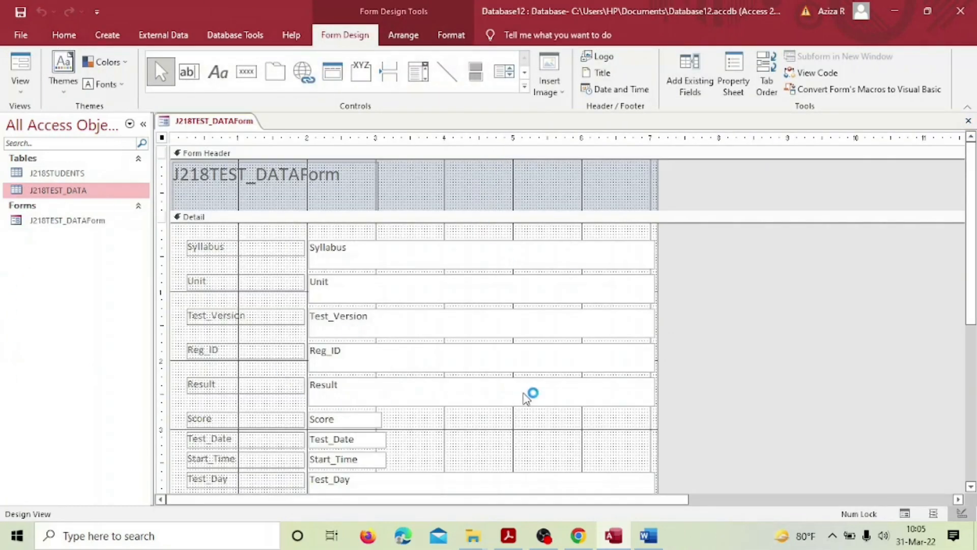
Step: Narrow the Syllabus, Unit, Test_Version, Reg_ID and Result text boxes together to about 1.3 inches wide
left_click_drag(571, 229, 574, 437)
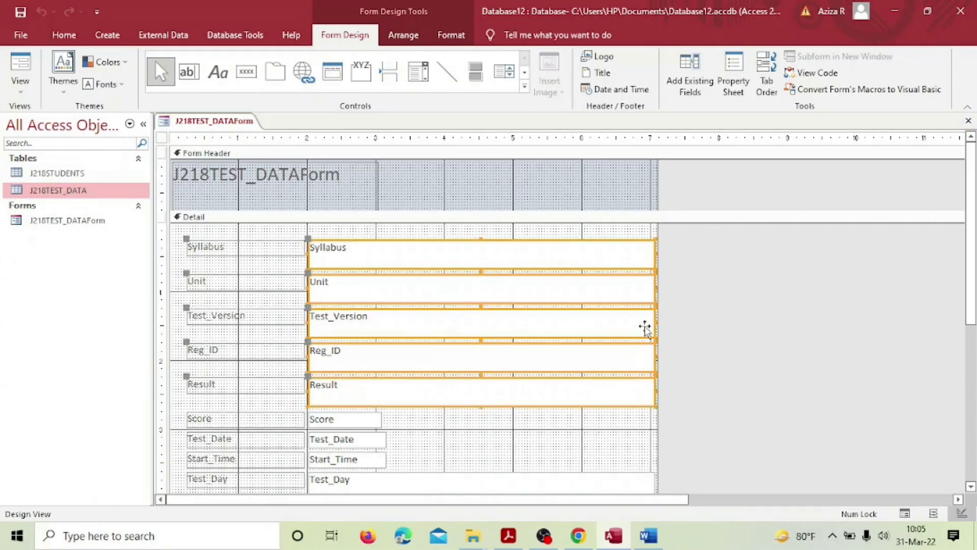
left_click_drag(660, 307, 396, 298)
left_click(499, 332)
Step: Narrow the Test_Day and Invigilator text boxes together to about 1.3 inches, matching the text boxes above
scroll(499, 332, "down", 3)
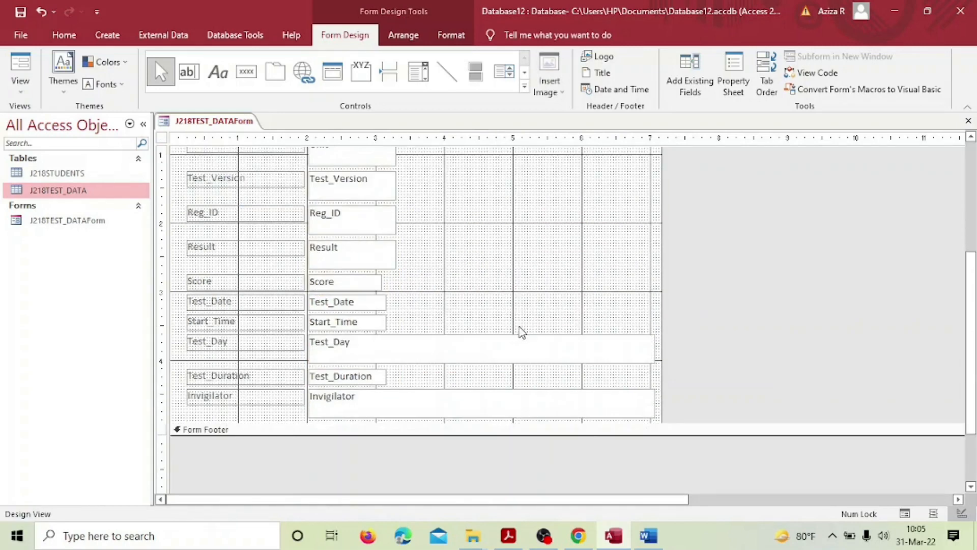
left_click(596, 352)
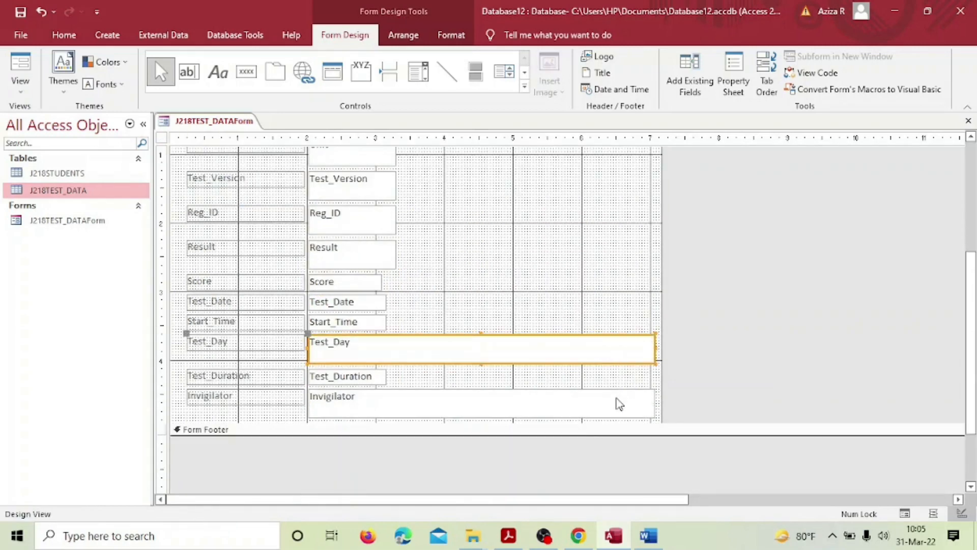
left_click(617, 401, "shift")
left_click_drag(655, 348, 396, 345)
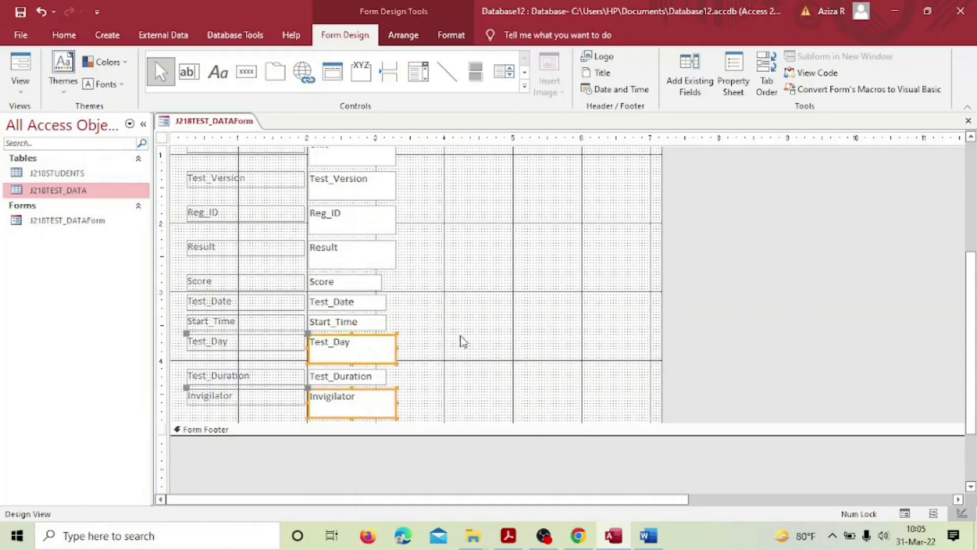
Step: Review the form design and check it against the task 23 requirements in the question paper, then return to Access
scroll(500, 347, "up", 3)
scroll(532, 347, "down", 3)
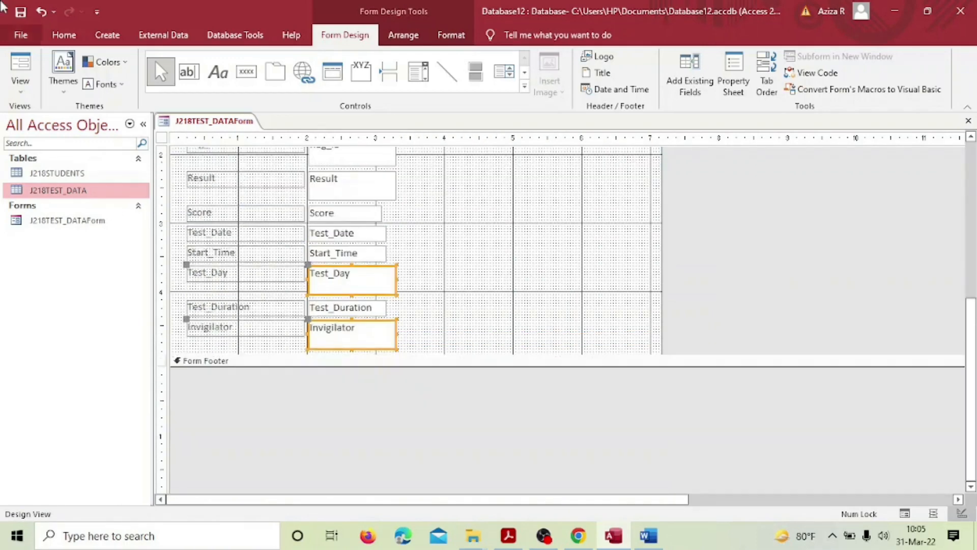
scroll(497, 221, "up", 3)
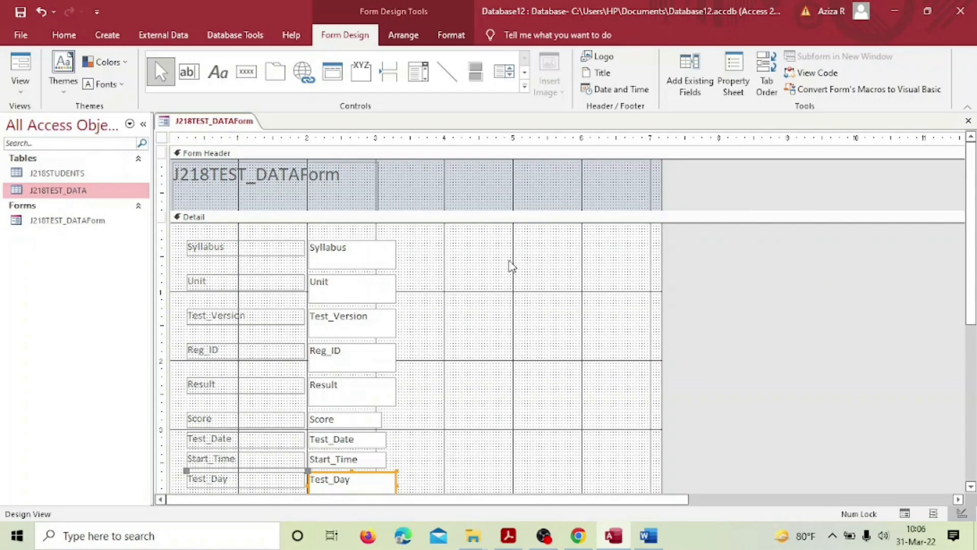
scroll(511, 266, "down", 3)
scroll(484, 425, "up", 3)
left_click(508, 535)
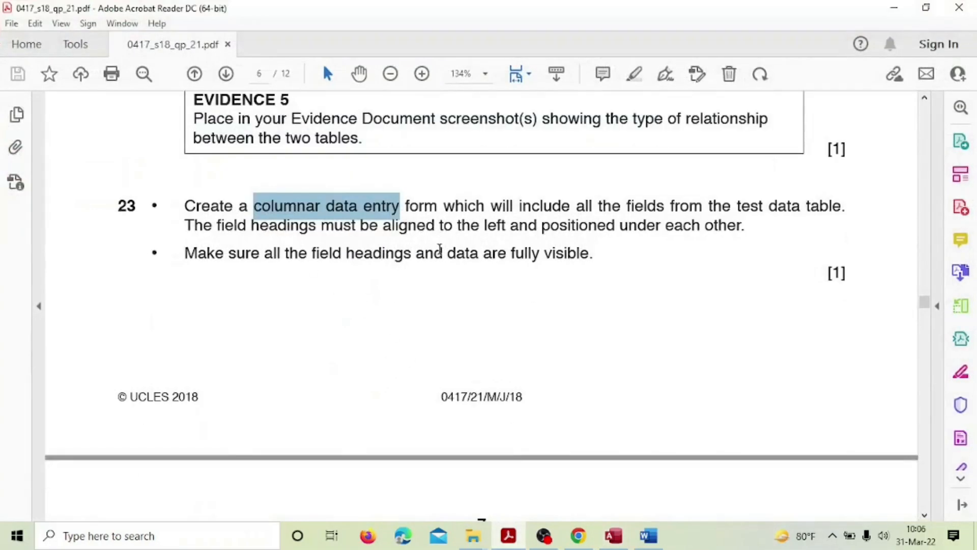
scroll(440, 268, "down", 4)
scroll(445, 270, "up", 5)
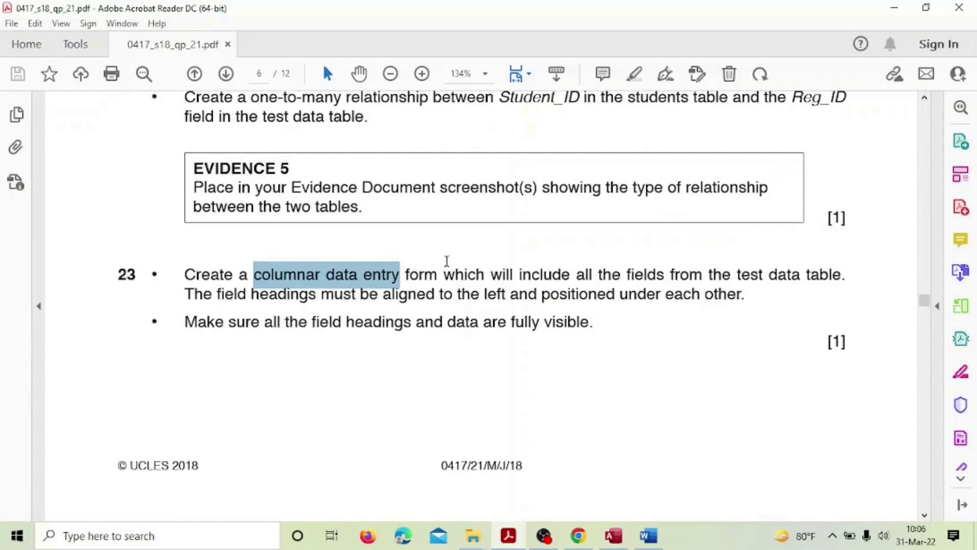
scroll(447, 261, "up", 1)
left_click(613, 535)
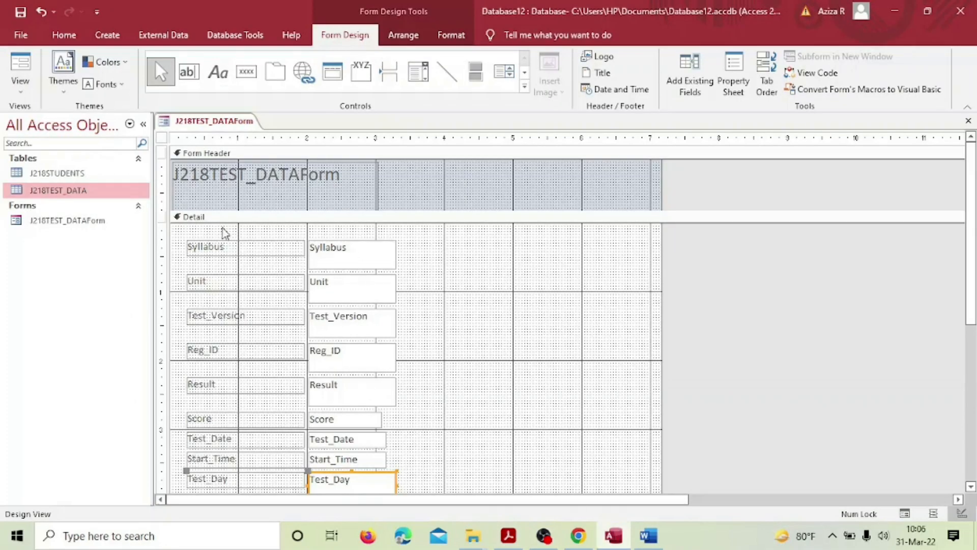
Step: Change the form header title to "J218TEST_DATAForm Entry" and widen its label so the title fits on one line
left_click(342, 181)
left_click(343, 179)
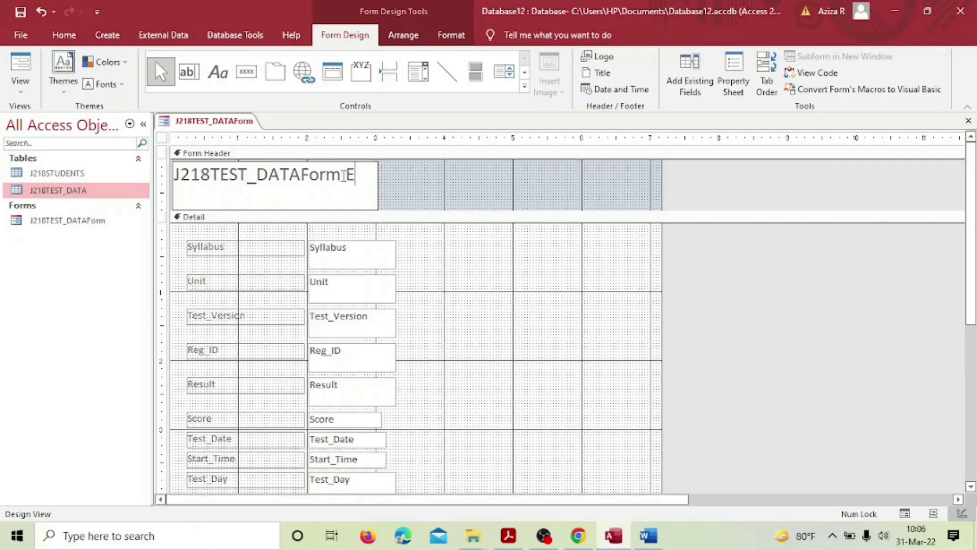
type("Entry")
left_click(462, 186)
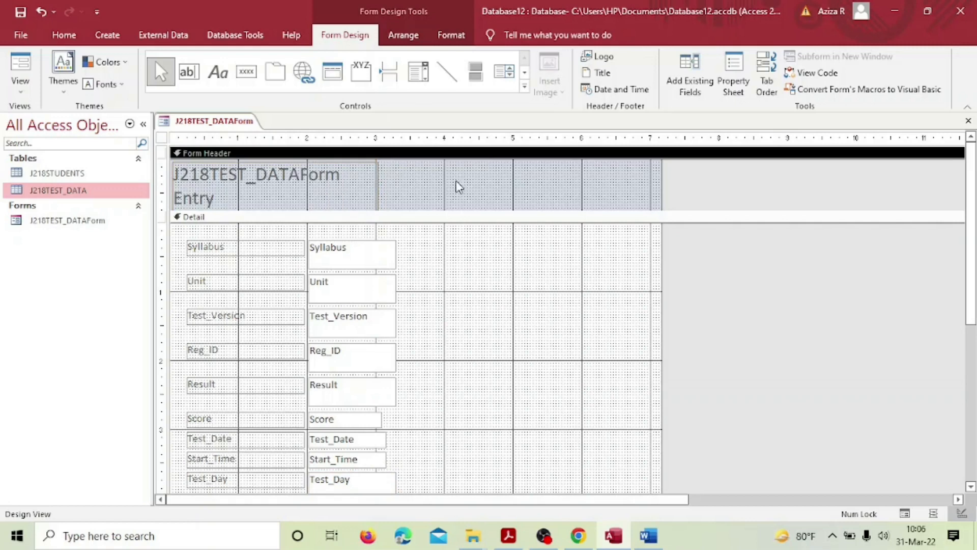
left_click(378, 191)
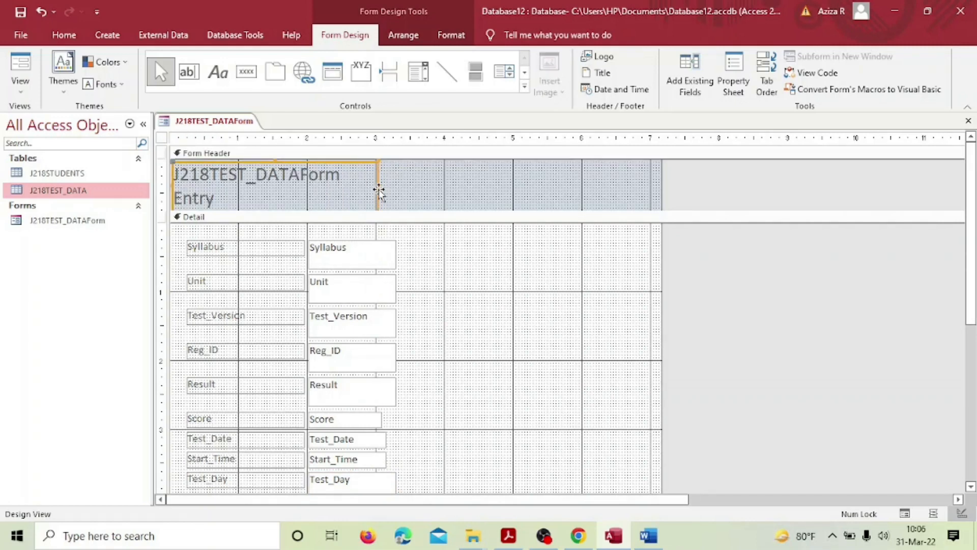
left_click_drag(379, 187, 401, 186)
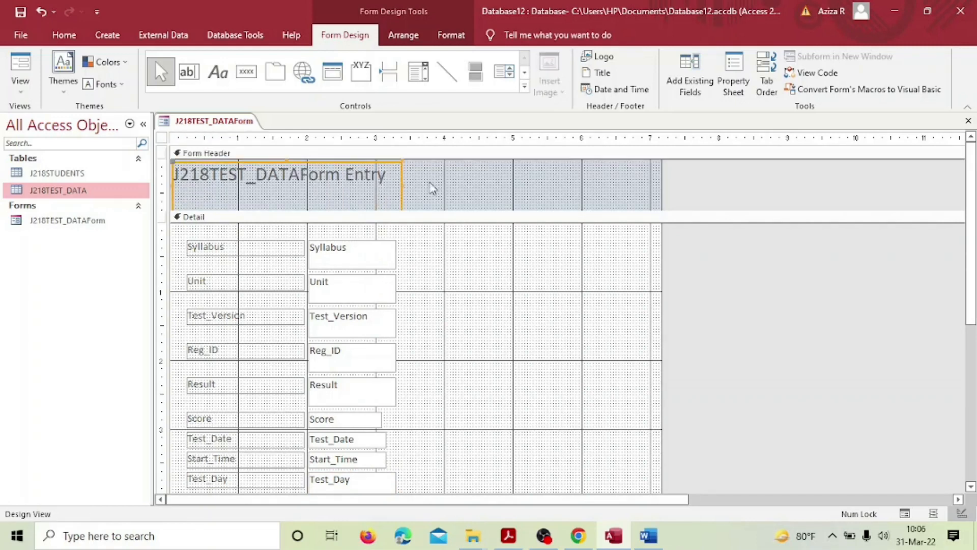
left_click(494, 239)
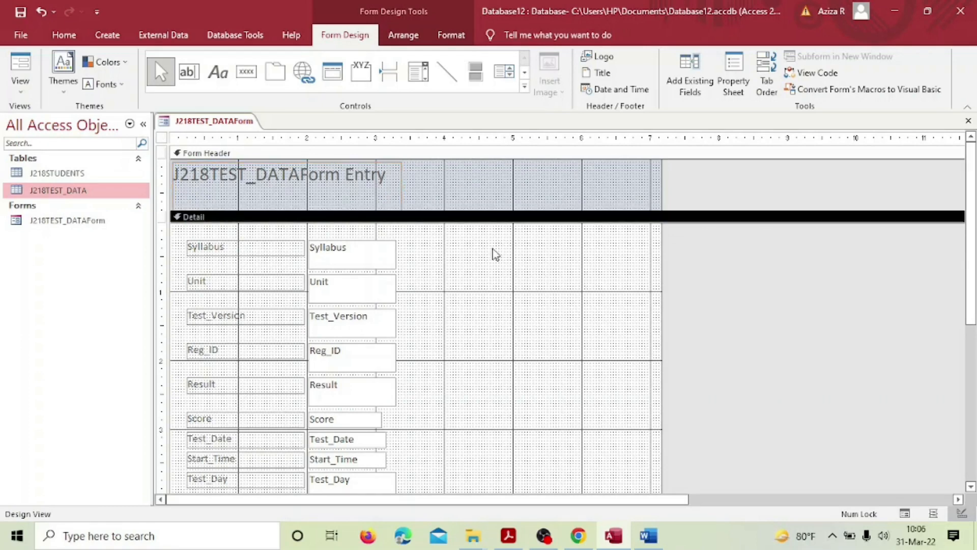
Step: Narrow all field labels in the Detail section, from Syllabus to Invigilator, to about 1.1 inches wide
scroll(490, 342, "down", 3)
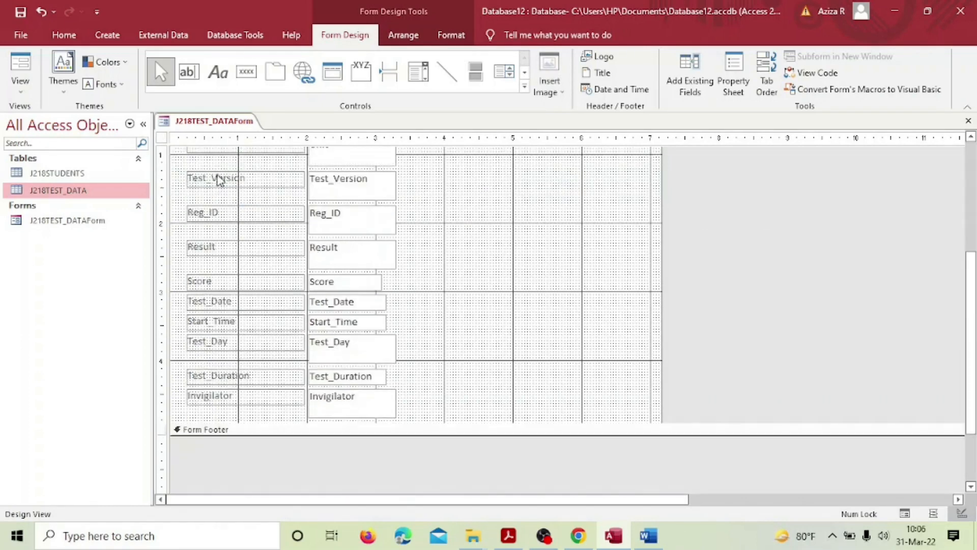
scroll(319, 249, "up", 3)
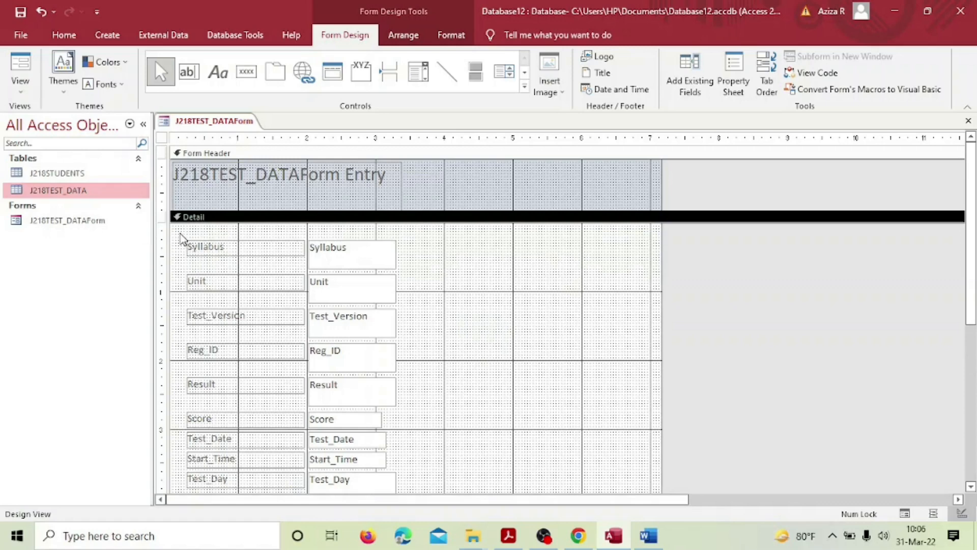
left_click_drag(180, 235, 275, 489)
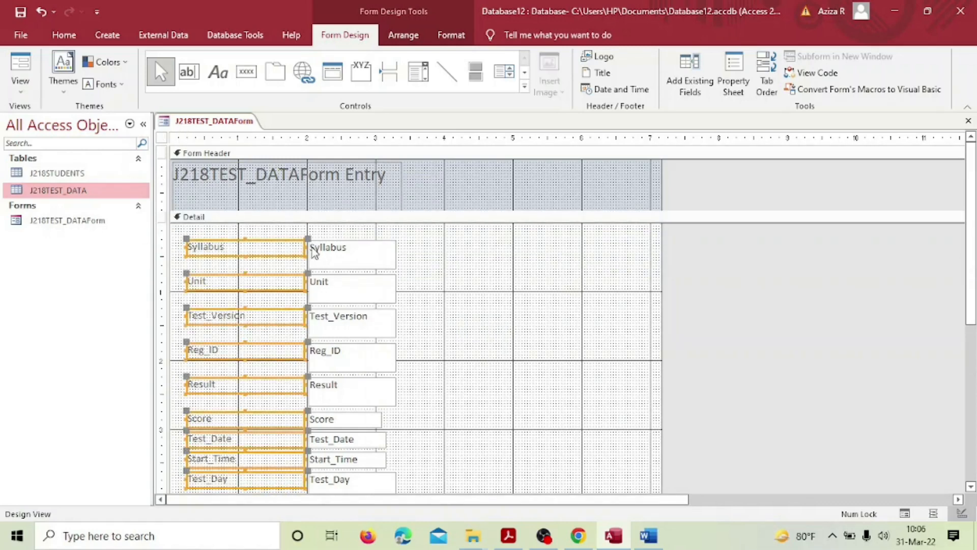
left_click_drag(305, 247, 265, 251)
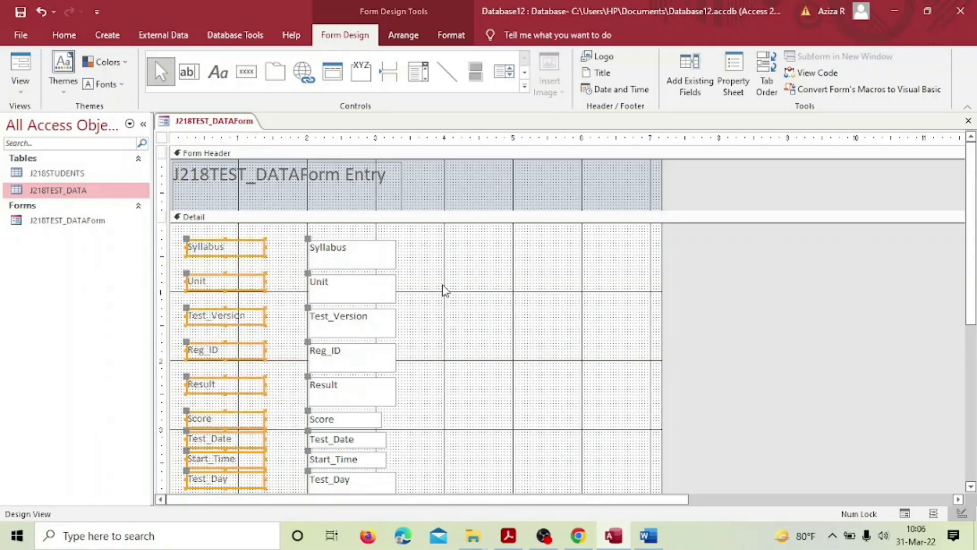
left_click(448, 289)
scroll(498, 297, "down", 3)
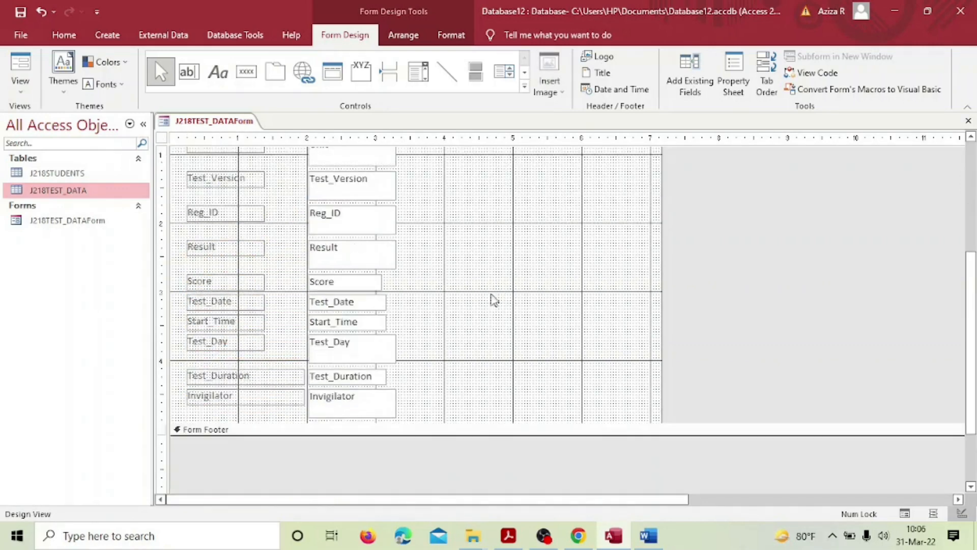
left_click_drag(183, 360, 247, 405)
left_click_drag(305, 379, 268, 379)
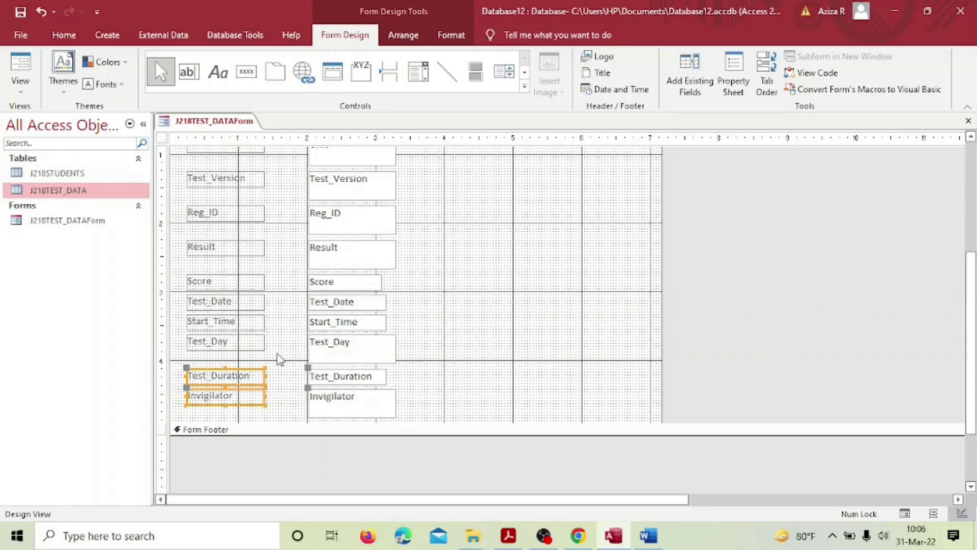
Step: Make all labels and text boxes in the Detail section bold with font size 12
scroll(458, 351, "up", 3)
mouse_move(161, 236)
left_mouse_down()
mouse_move(162, 324)
mouse_move(356, 486)
mouse_move(409, 501)
mouse_move(392, 497)
left_mouse_up()
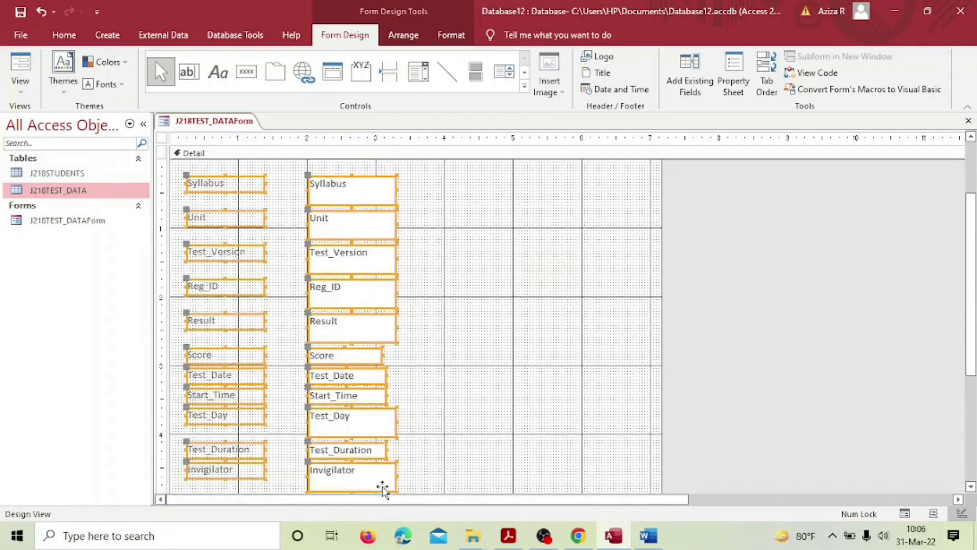
left_click(64, 35)
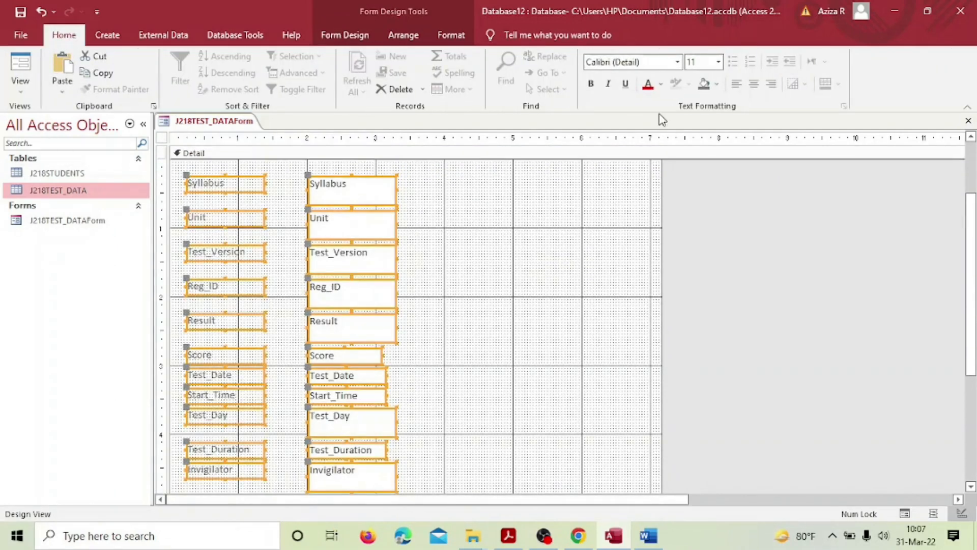
left_click(592, 84)
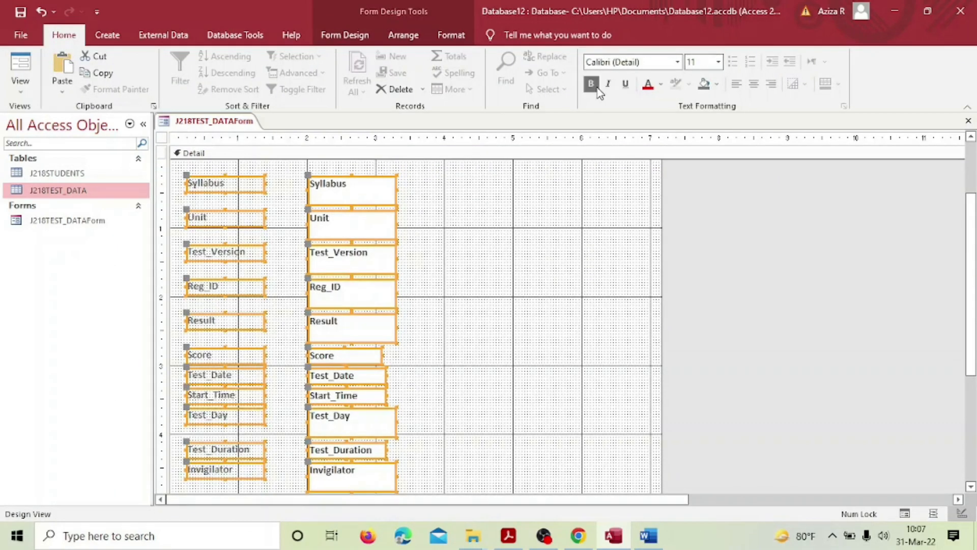
left_click(718, 62)
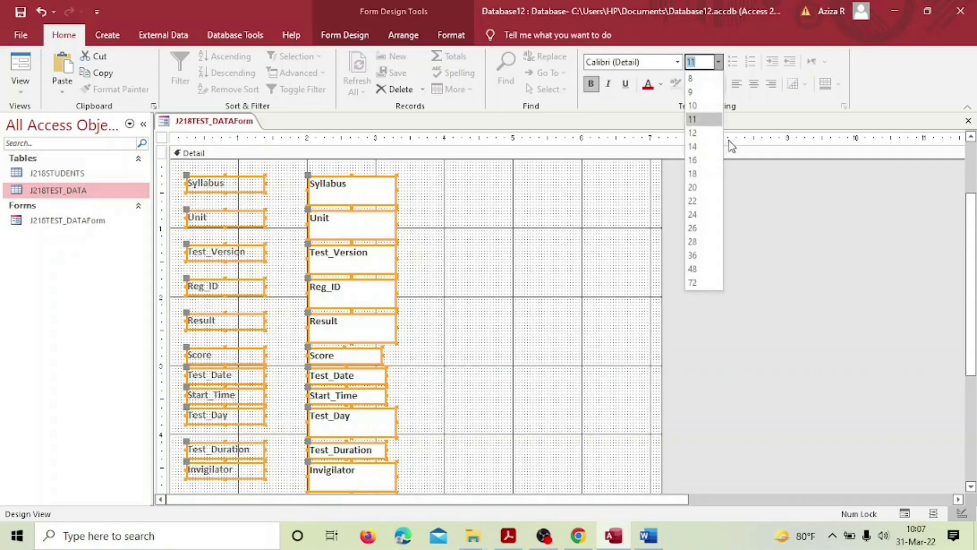
left_click(702, 136)
left_click(545, 336)
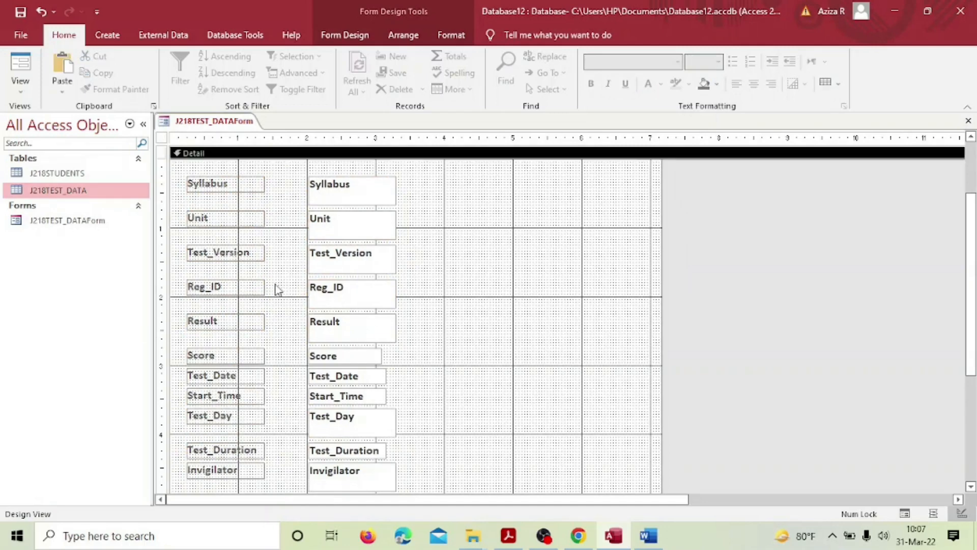
Step: Display the form in Layout View and examine whether the headings and data fit in their boxes
left_click(20, 84)
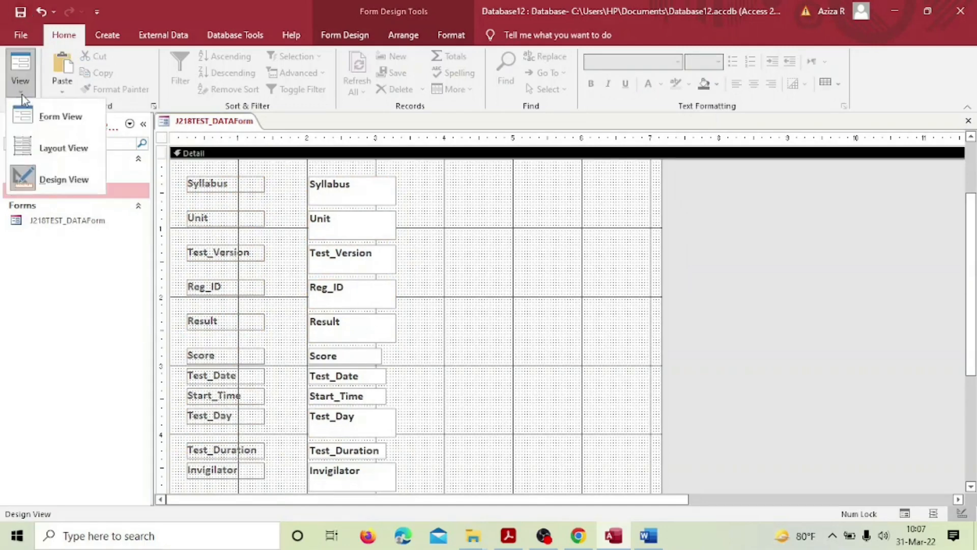
left_click(61, 151)
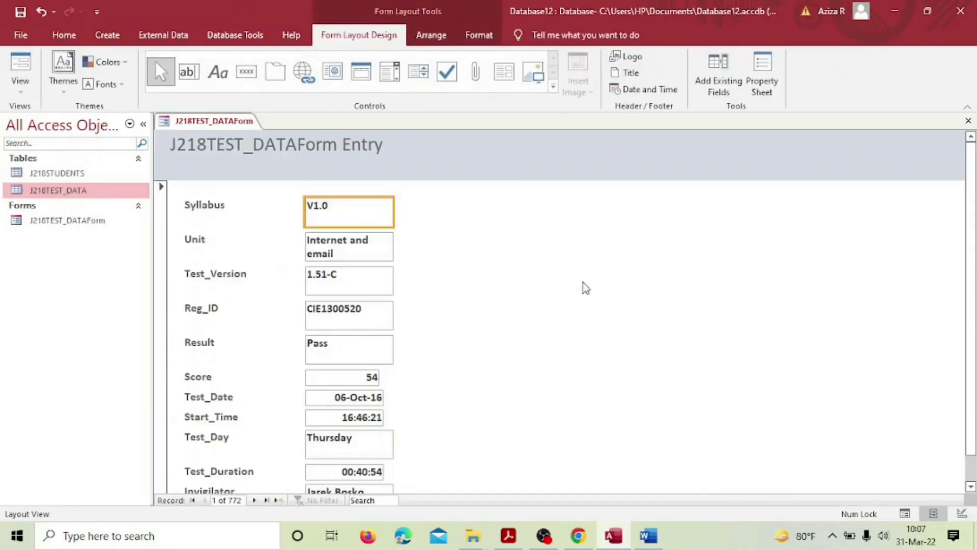
left_click(360, 251)
scroll(535, 335, "down", 1)
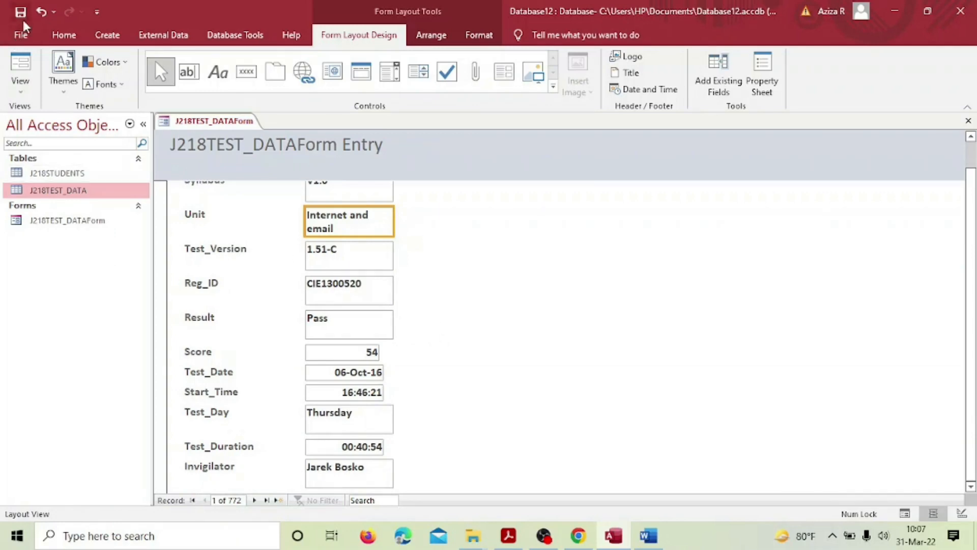
Step: Return to Design View and widen the Unit text box to about 2.5 inches
left_click(21, 89)
left_click(60, 175)
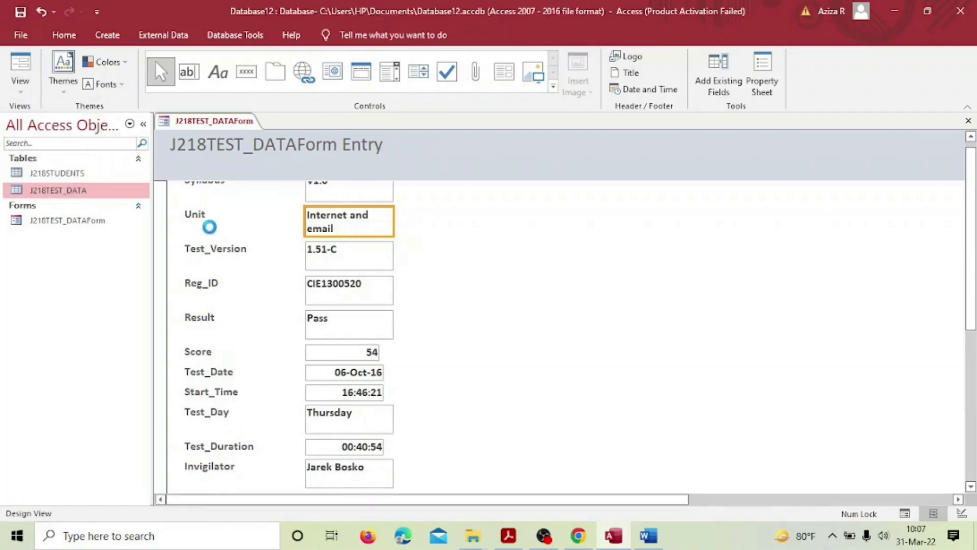
left_click(370, 283)
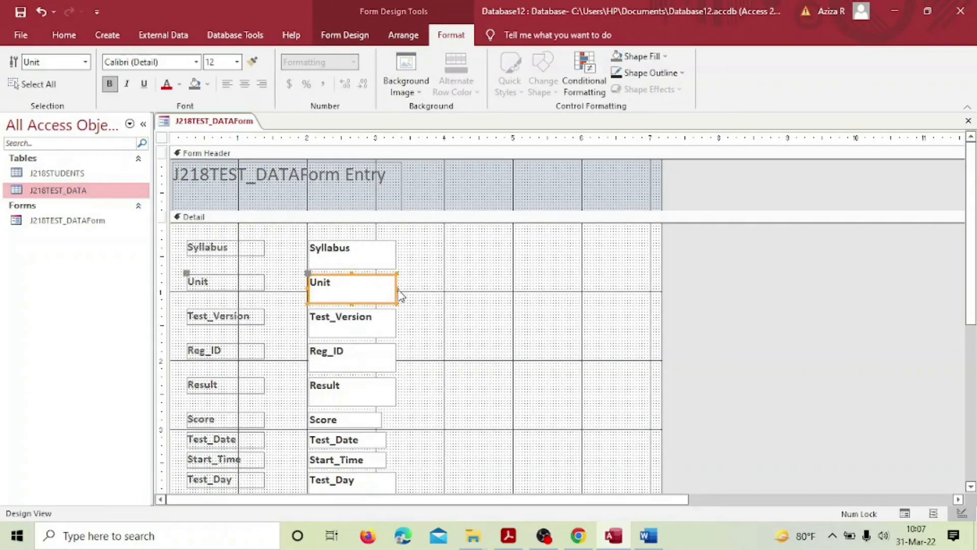
left_click_drag(396, 286, 482, 288)
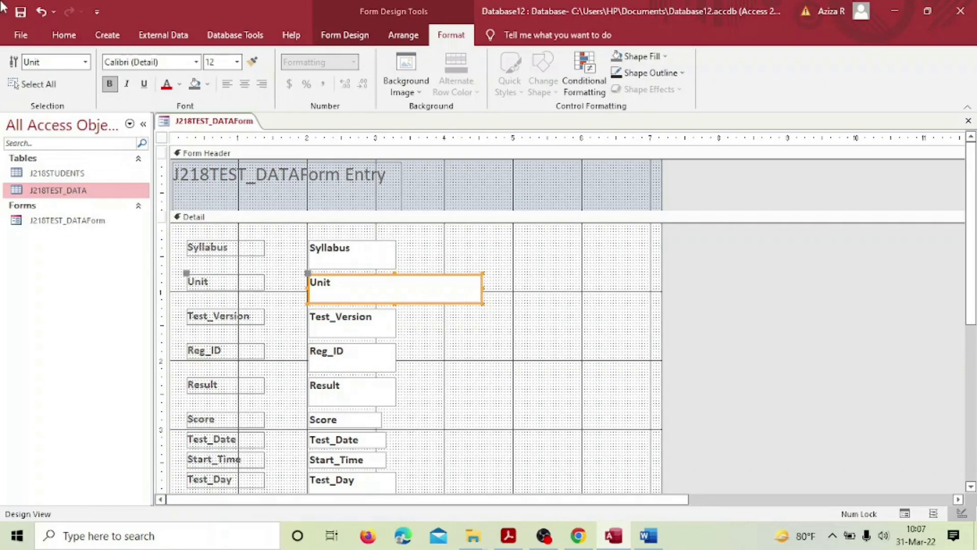
Step: Display the form in Layout View again and check that the Unit data and all other fields are fully visible
left_click(64, 35)
left_click(20, 84)
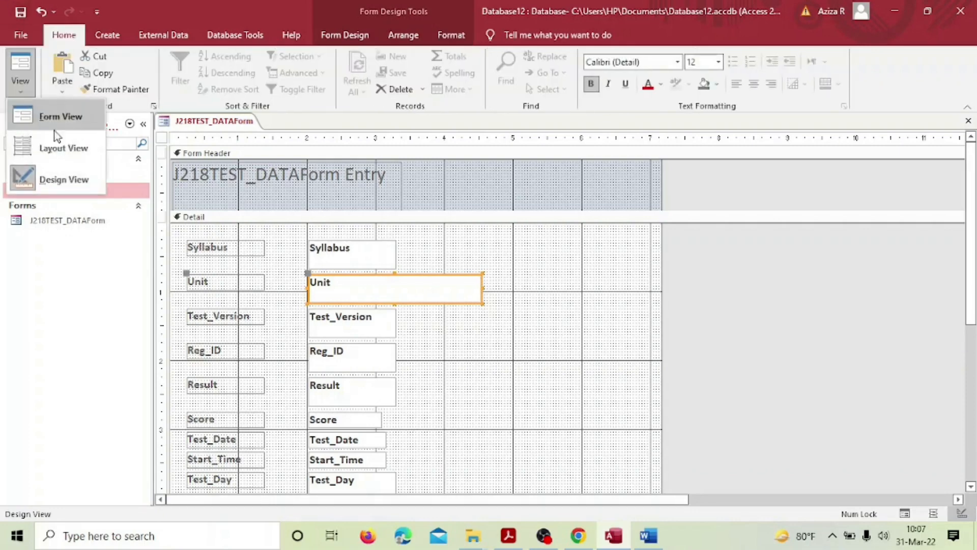
left_click(84, 152)
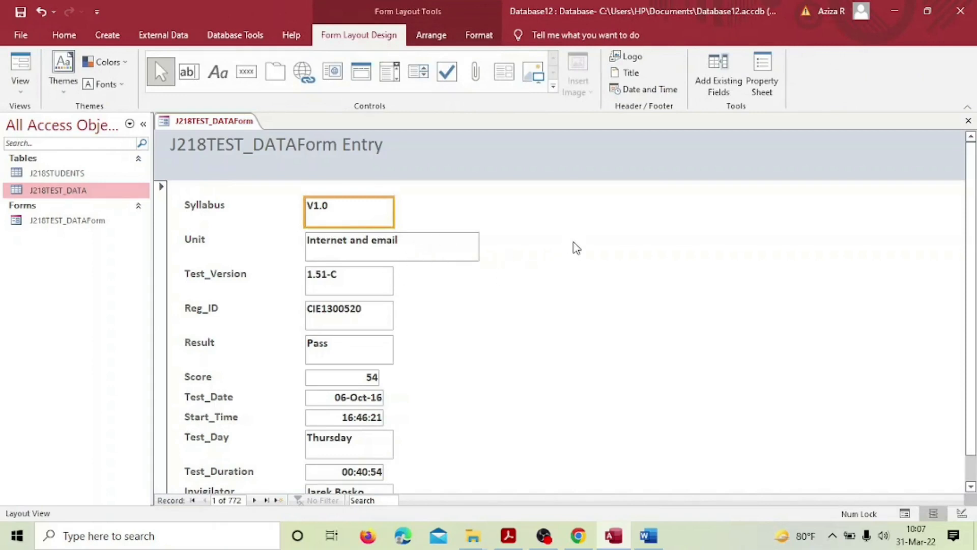
scroll(577, 248, "down", 1)
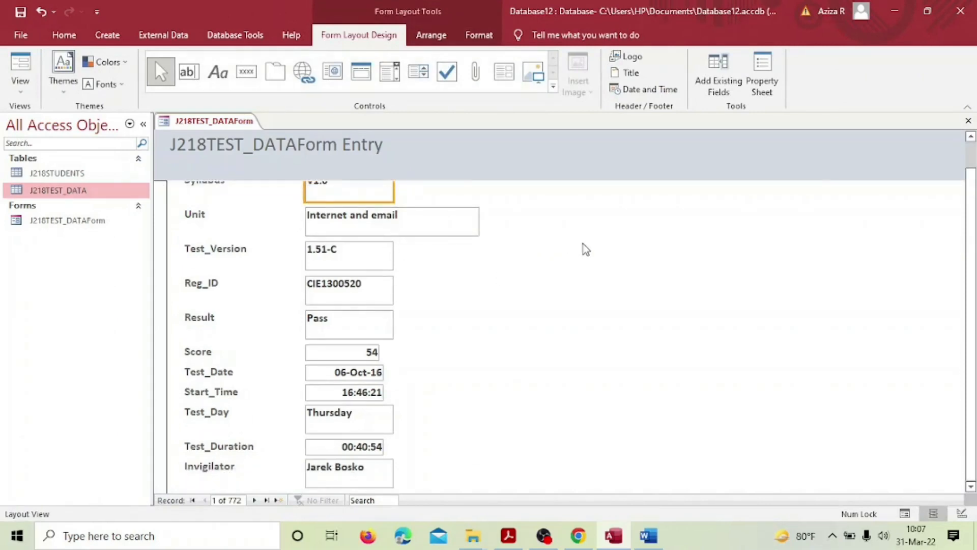
scroll(584, 250, "up", 1)
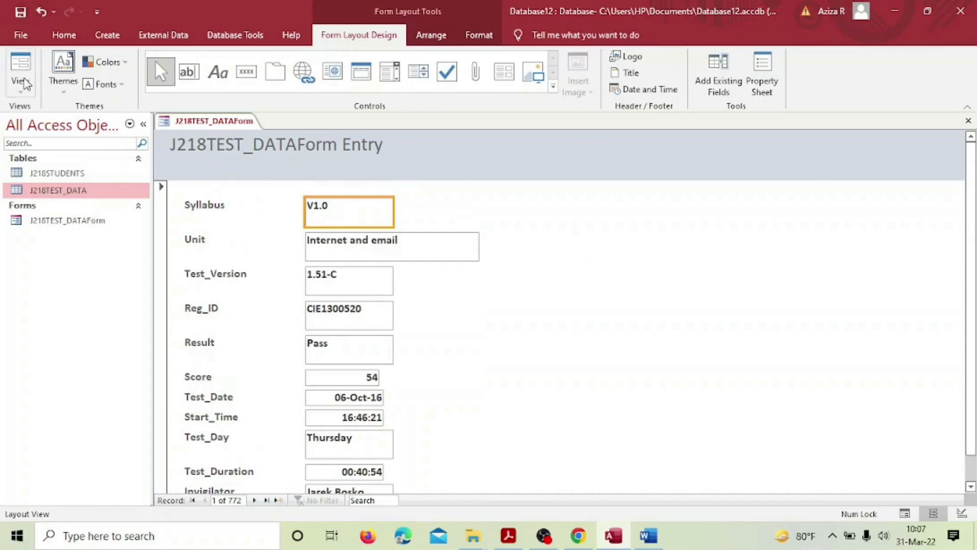
Step: Return to Design View and narrow the Unit text box to about 2.1 inches
left_click(20, 84)
left_click(67, 152)
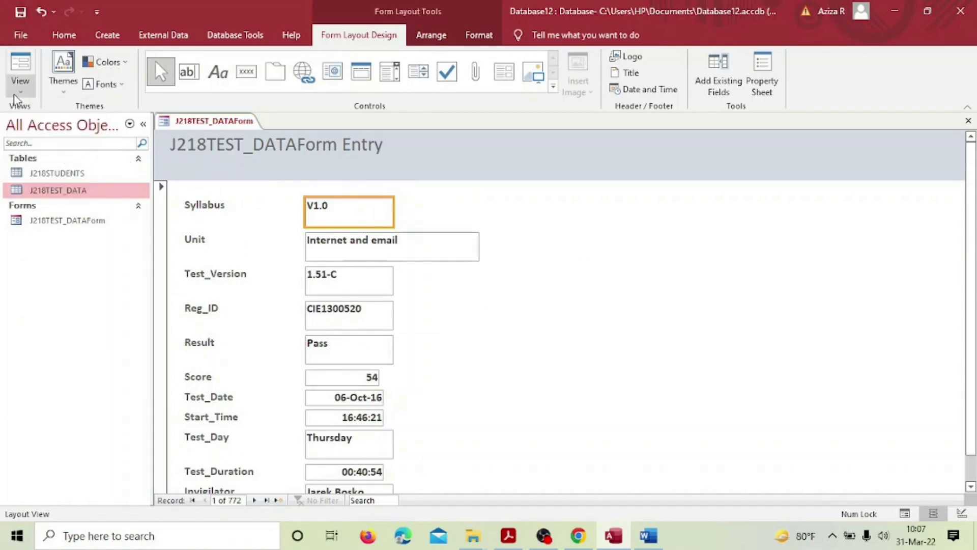
left_click(20, 82)
left_click(48, 175)
left_click(450, 277)
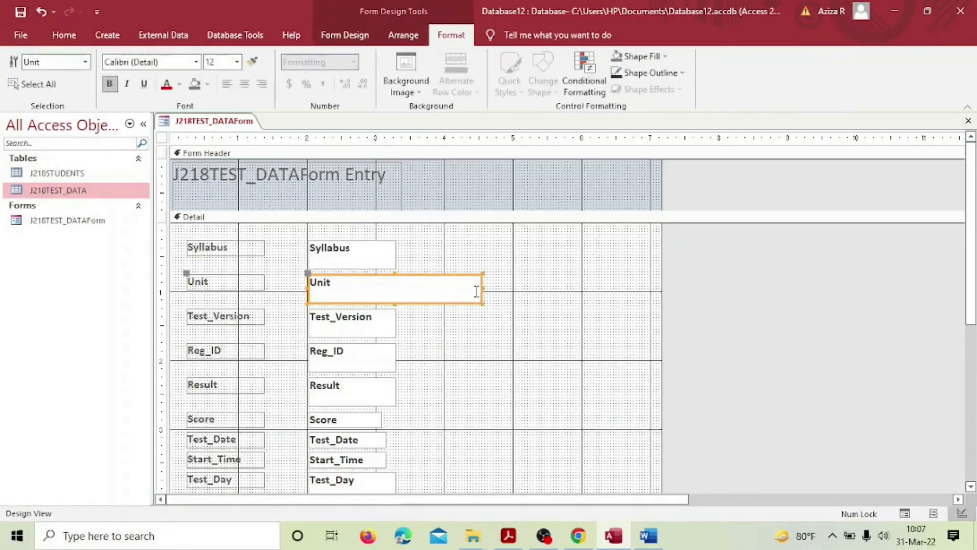
left_click_drag(482, 288, 453, 288)
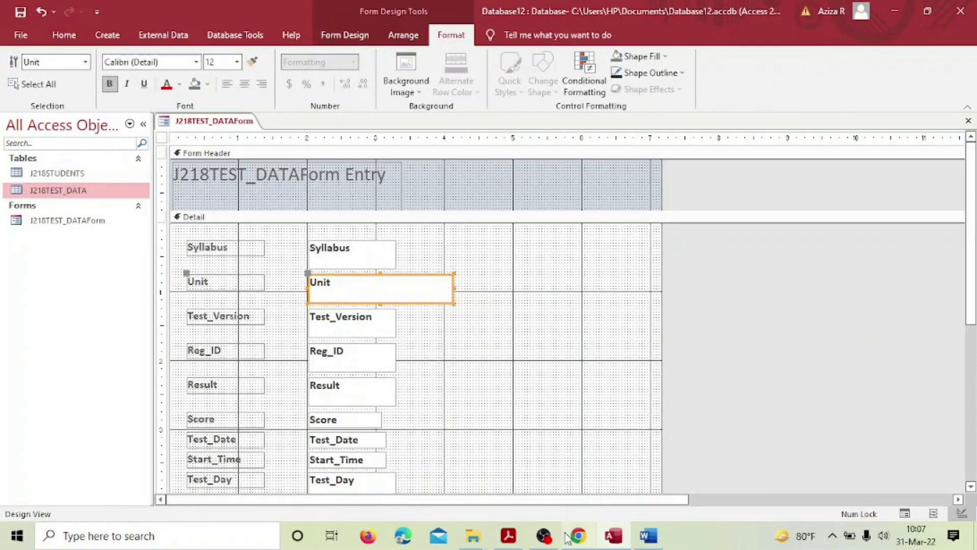
Step: Switch to the question paper in Adobe Acrobat Reader and read steps 23 and 24, including the details for the new record
left_click(508, 535)
scroll(487, 425, "down", 3)
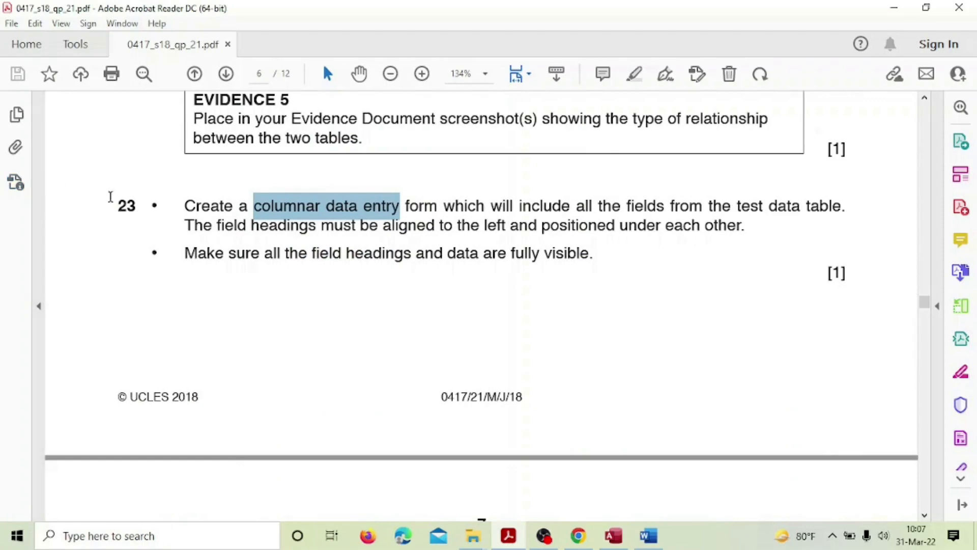
left_click_drag(111, 199, 591, 254)
scroll(552, 285, "down", 10)
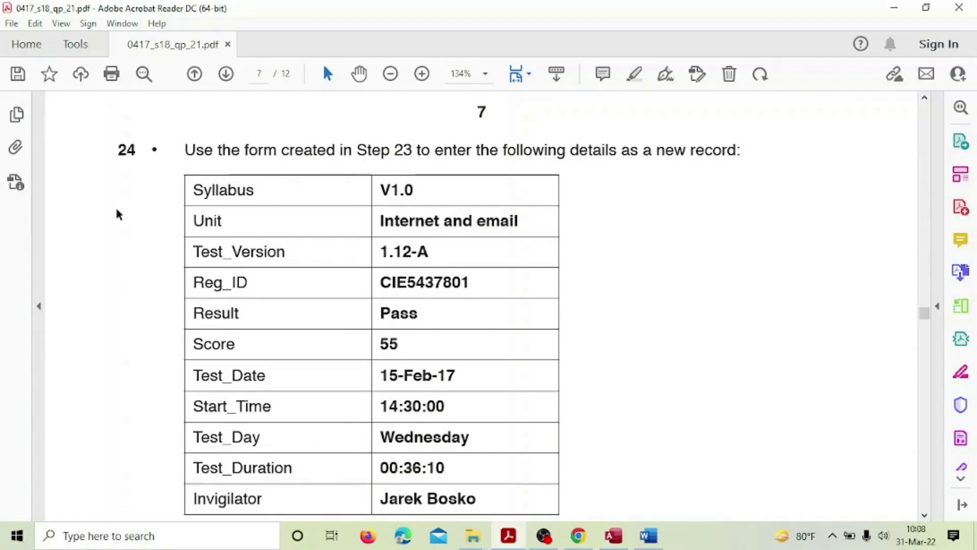
scroll(732, 278, "down", 3)
scroll(733, 278, "up", 1)
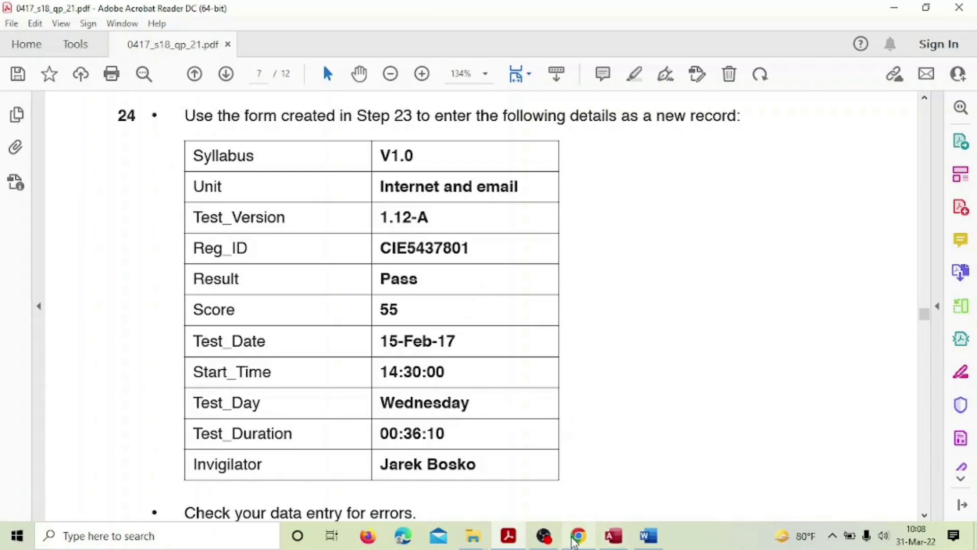
left_click(513, 539)
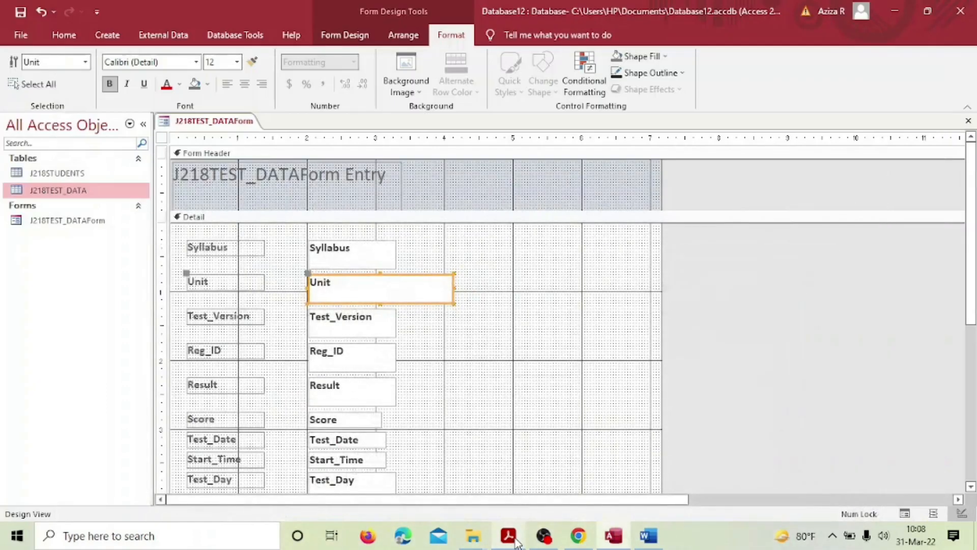
Step: Display J218TEST_DATAForm in Form View and start a new blank record
scroll(493, 395, "down", 3)
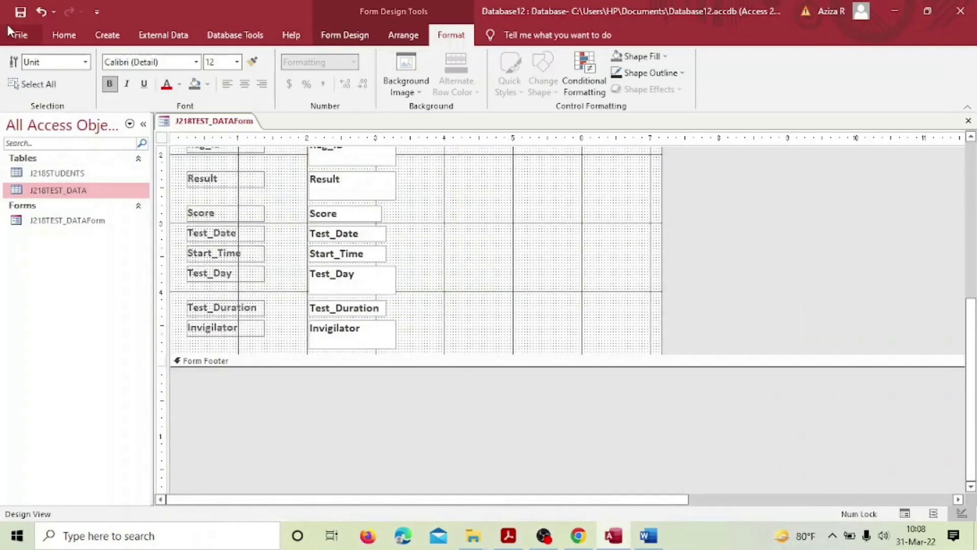
left_click(63, 35)
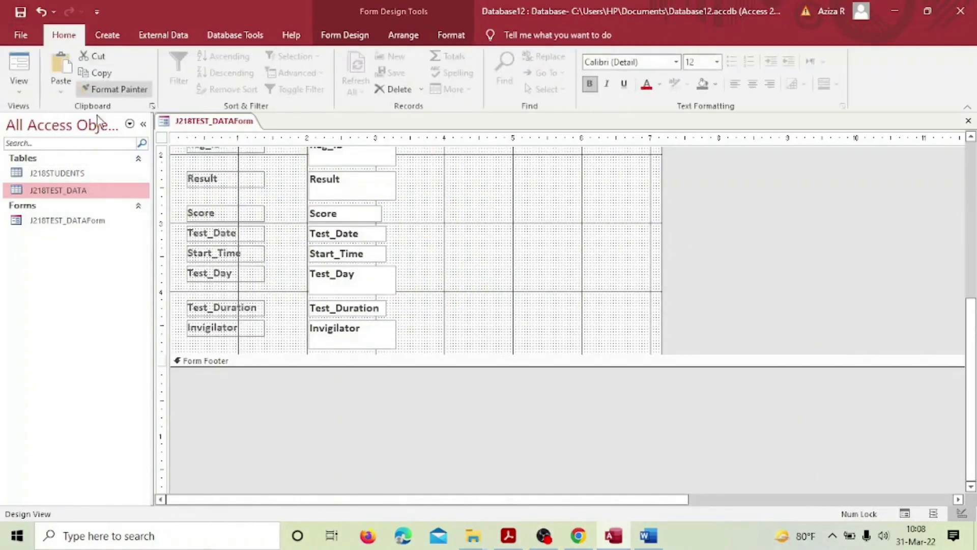
left_click(23, 91)
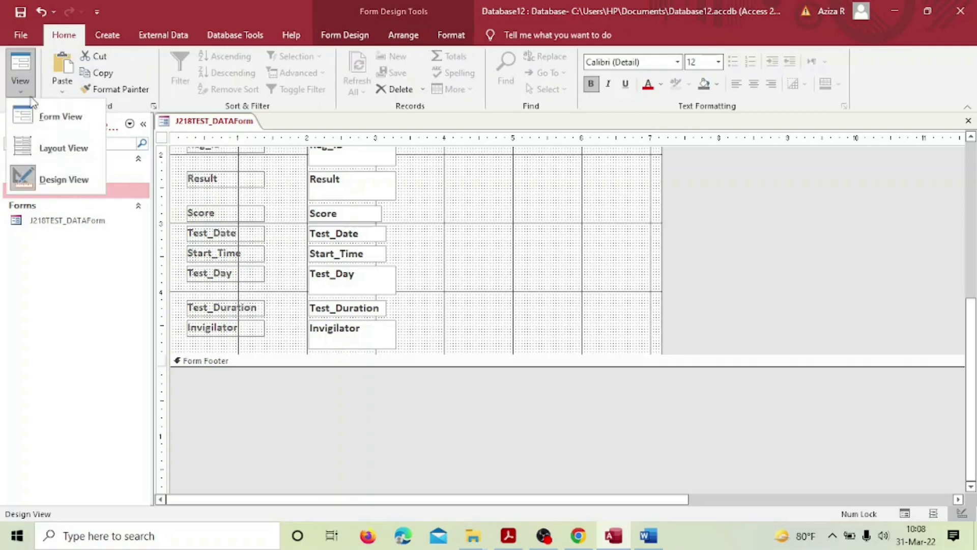
left_click(77, 115)
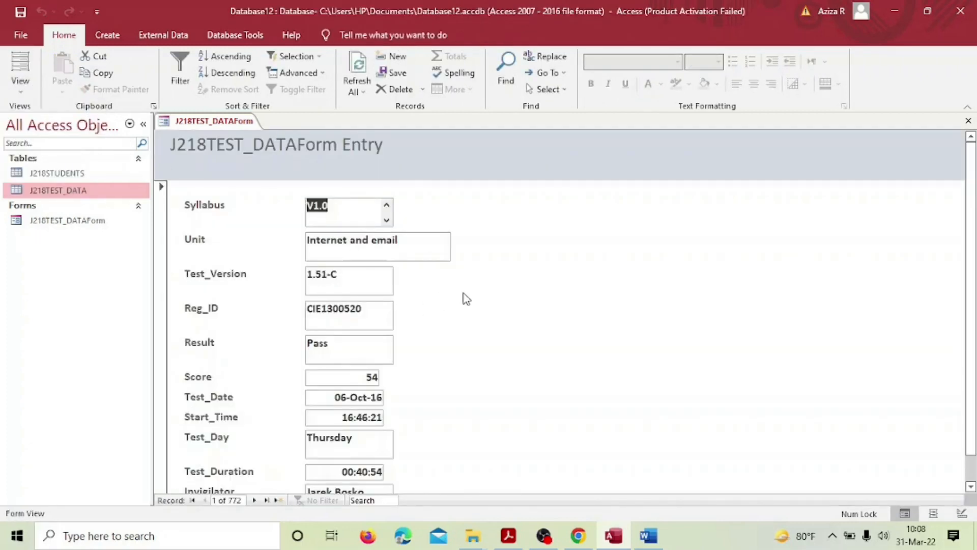
scroll(464, 298, "down", 1)
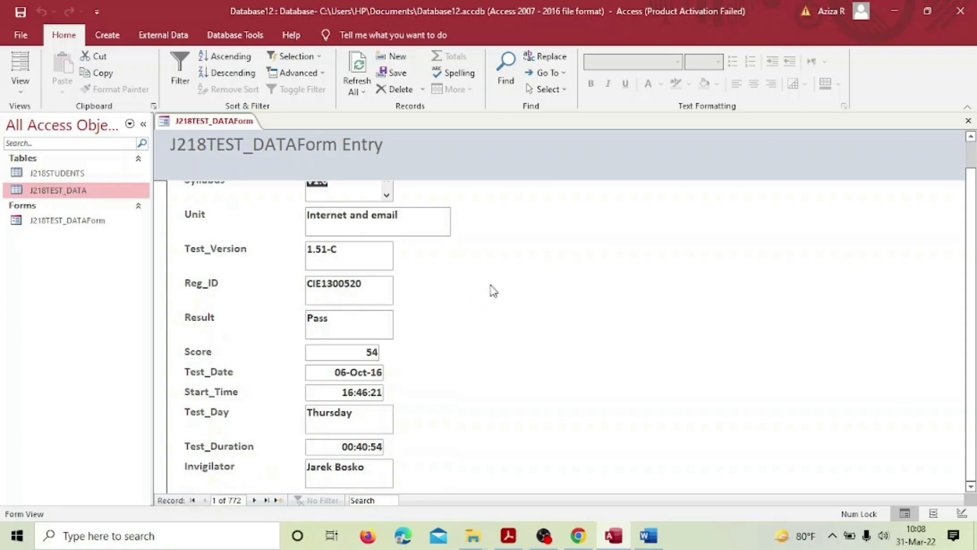
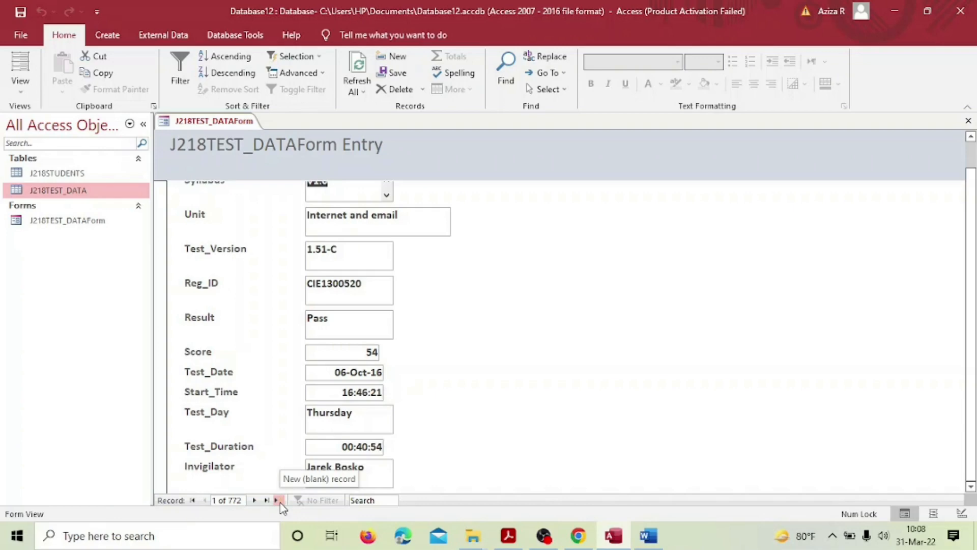
left_click(277, 500)
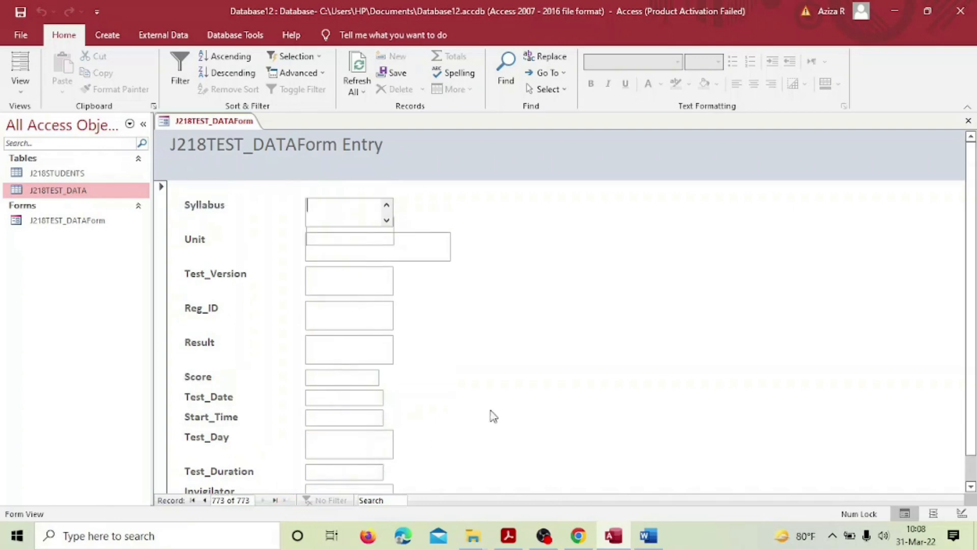
Step: Check step 24 of the question paper and enter V1.0 as the new record's Syllabus
left_click(508, 536)
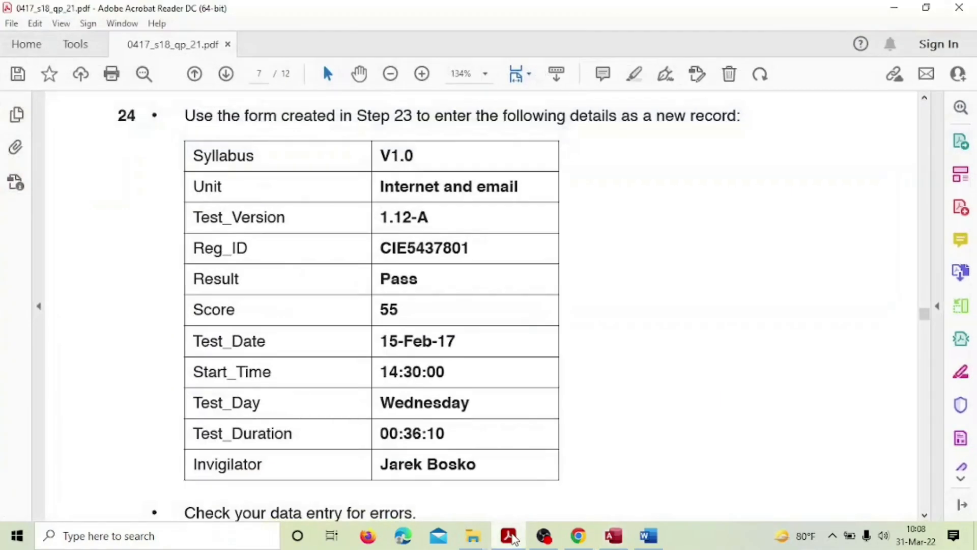
left_click(511, 536)
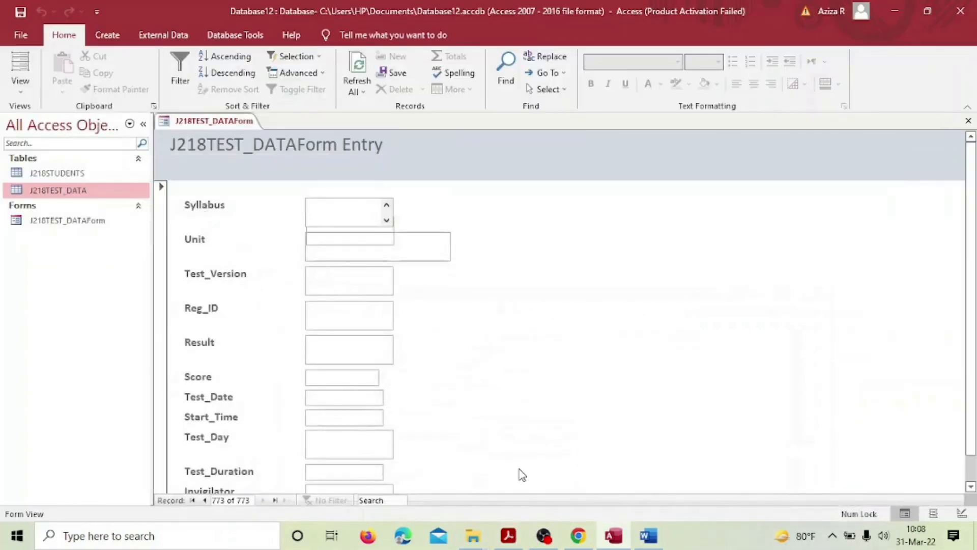
type("V1.0")
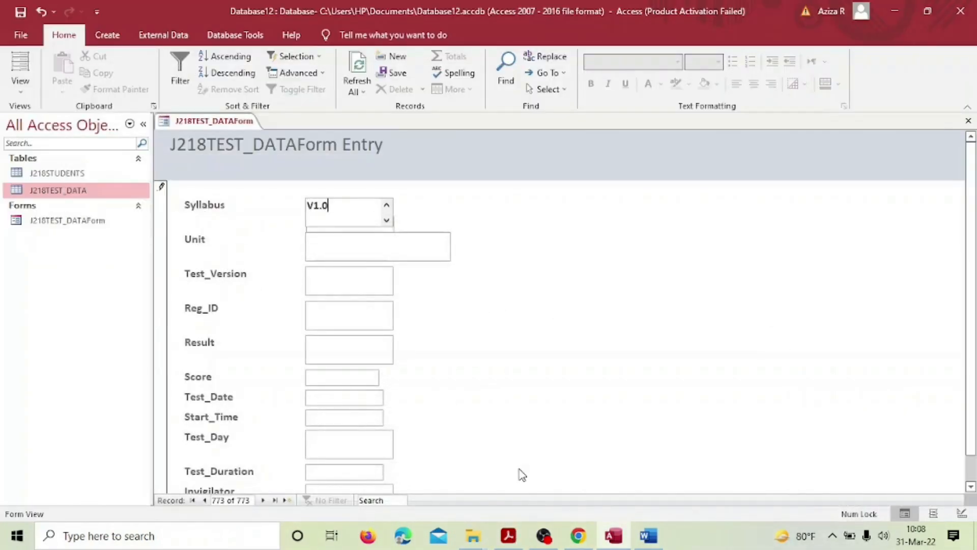
Step: Fill in the new record's Unit as "Internet and Email", consulting the question paper
left_click(379, 243)
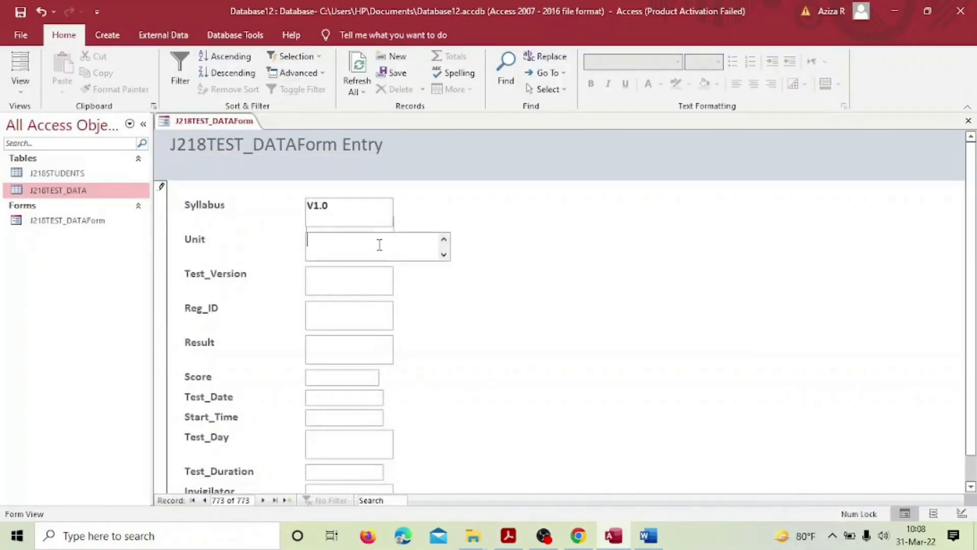
left_click(509, 536)
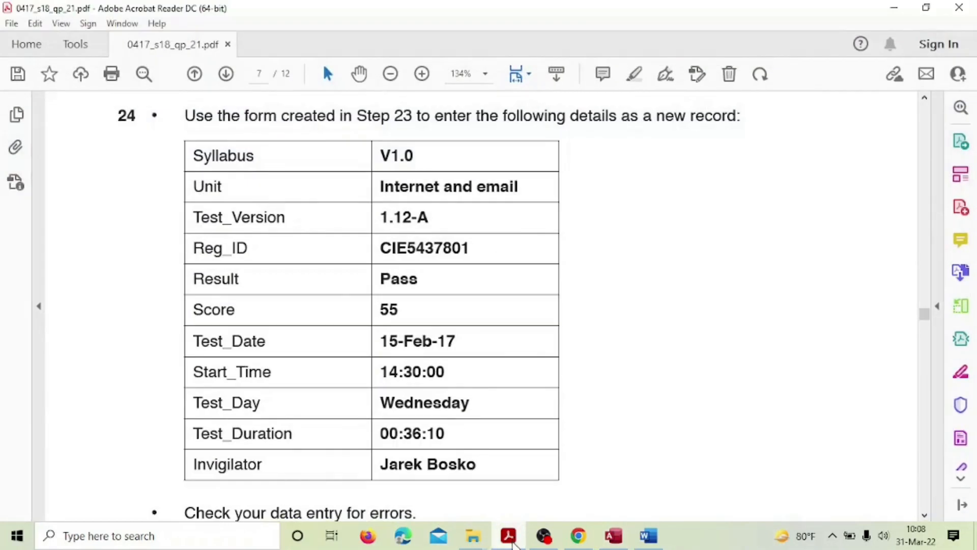
left_click(510, 539)
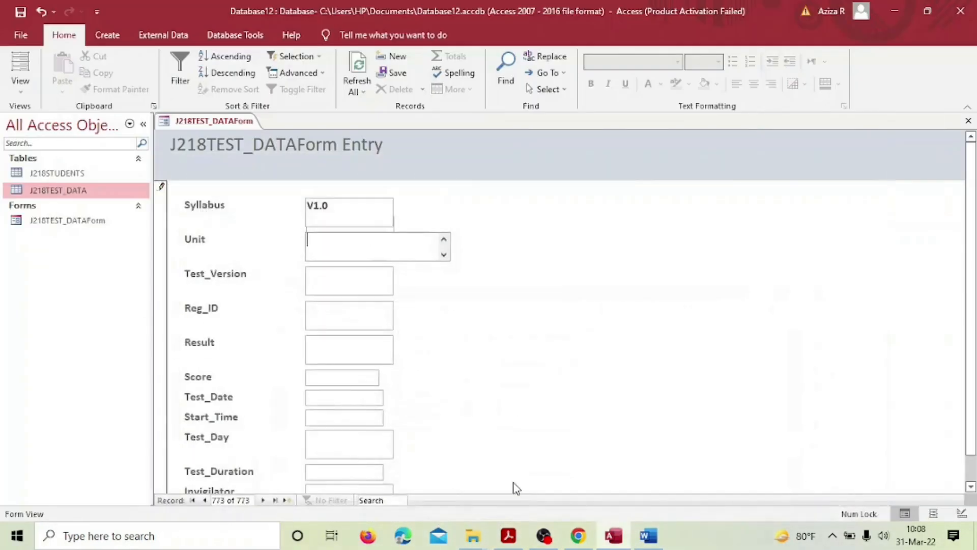
type("Induct")
key("BackSpace")
key("BackSpace")
key("BackSpace")
type("ernet and")
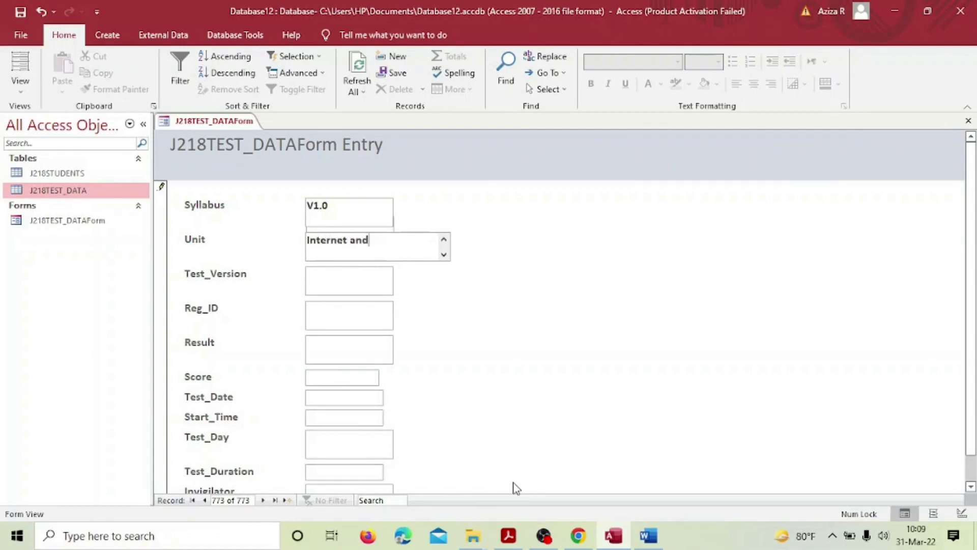
type(" Email")
Step: Look up the test version in the question paper and enter 1.12-A as the Test_Version
left_click(354, 287)
left_click(508, 535)
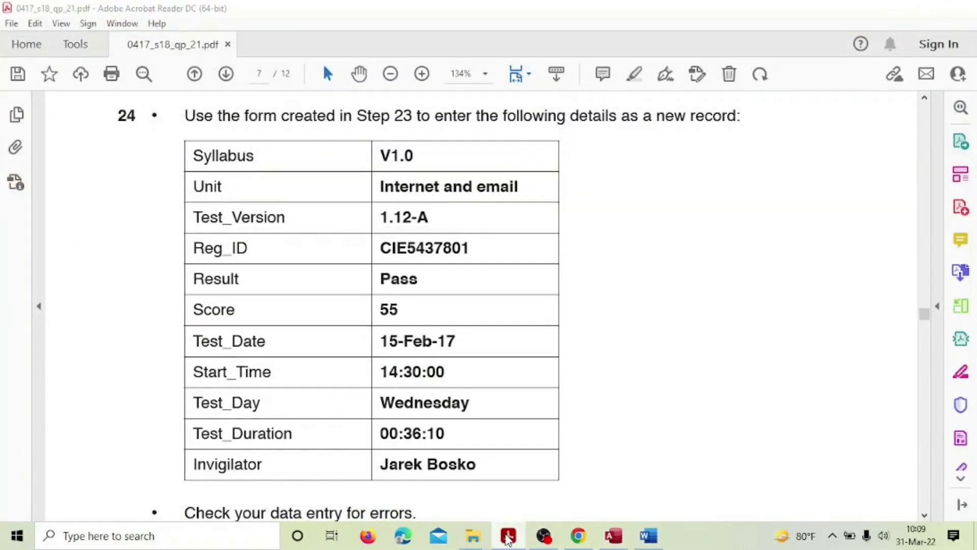
left_click(508, 537)
type("1.1")
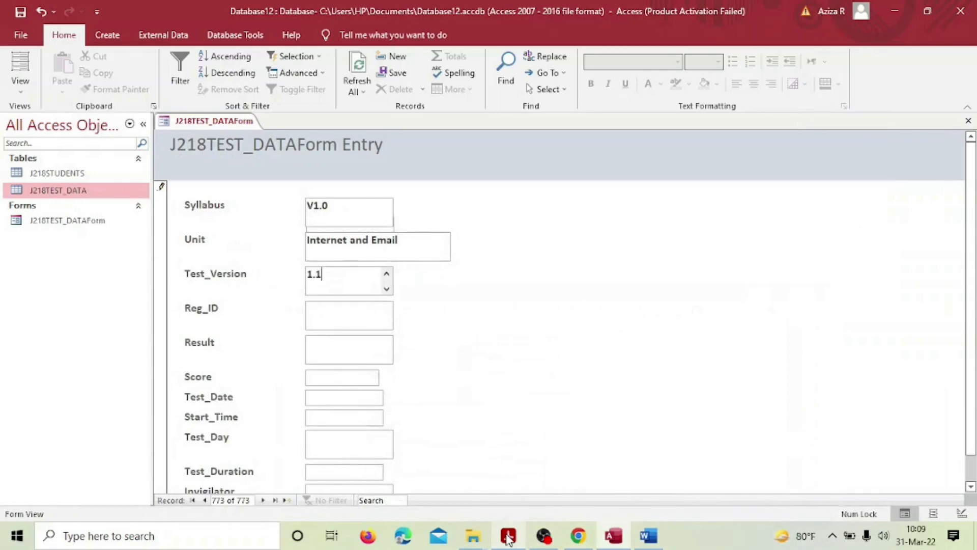
type("2-A")
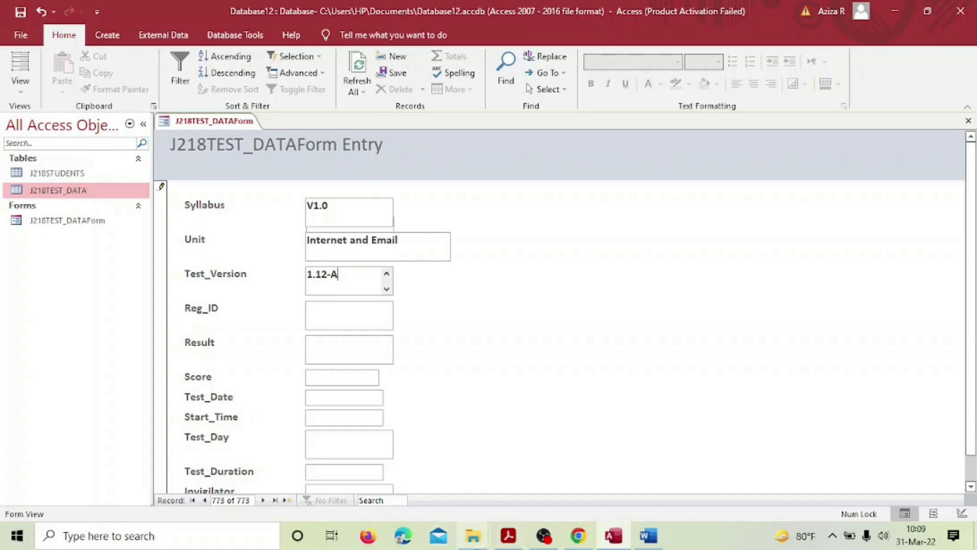
Step: Enter the candidate's registration ID in Reg_ID, checking it against step 24 of the question paper and correcting any wrong digit
left_click(507, 537)
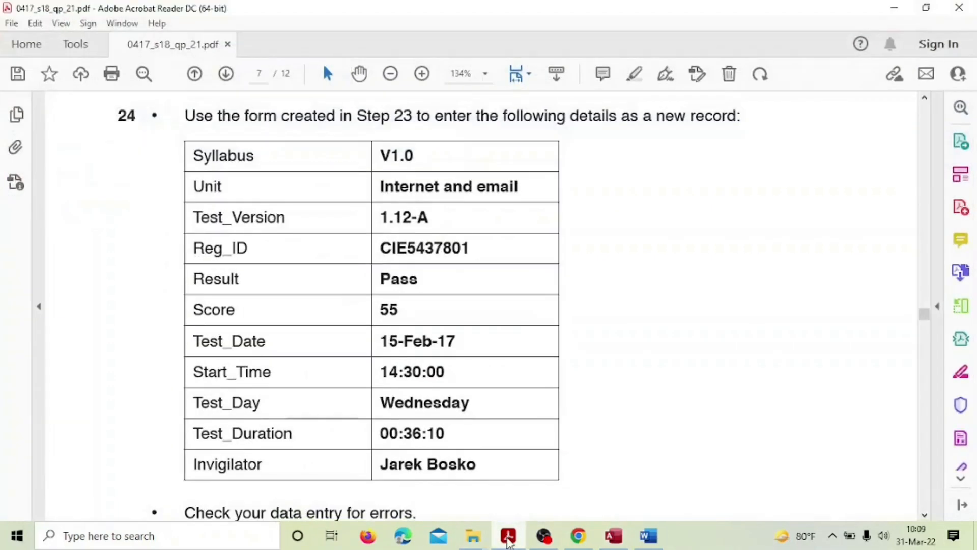
left_click(508, 537)
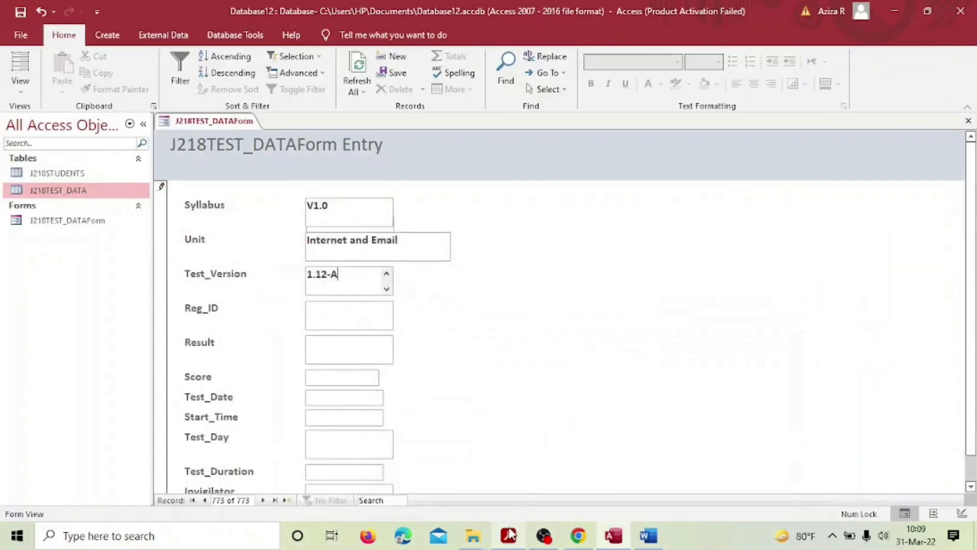
left_click(338, 314)
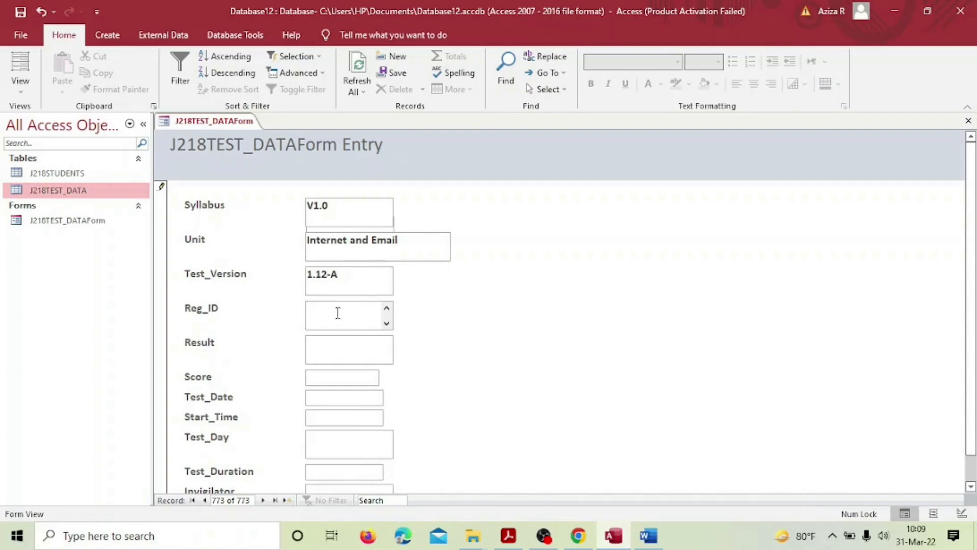
type("CIE")
left_click(508, 538)
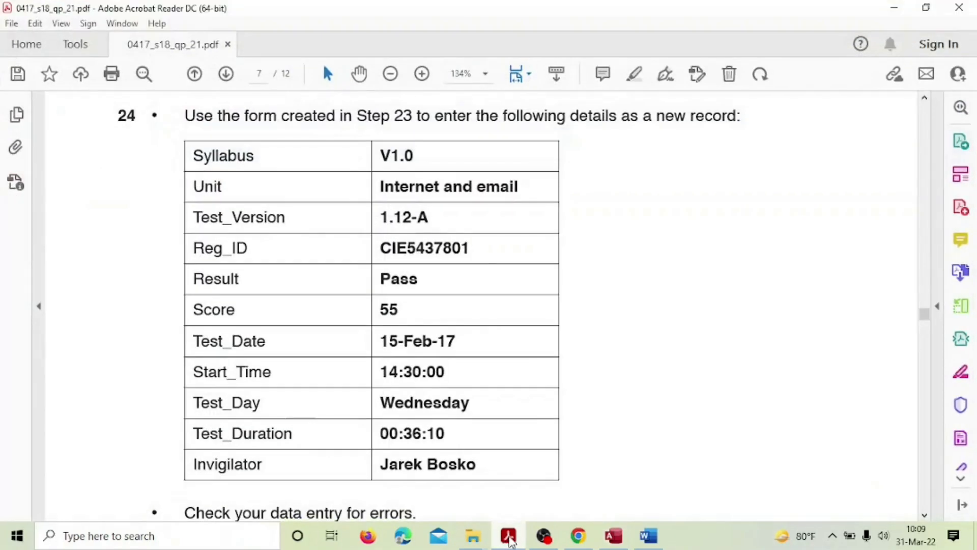
left_click(508, 537)
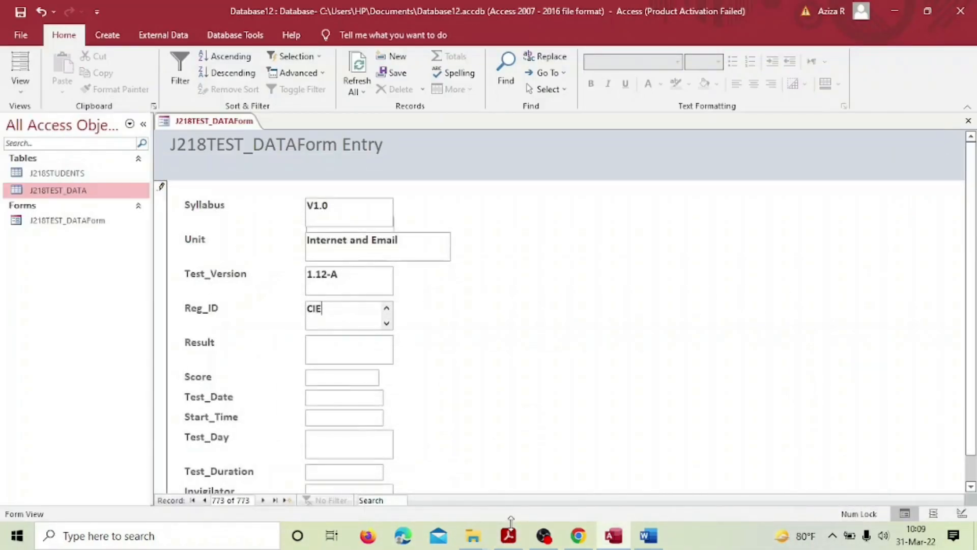
type("543")
type("7801")
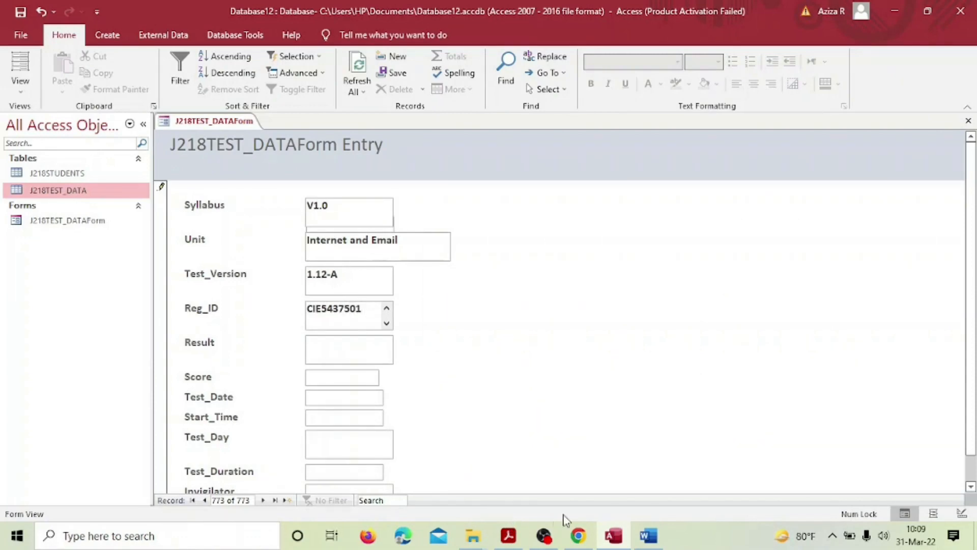
left_click(510, 537)
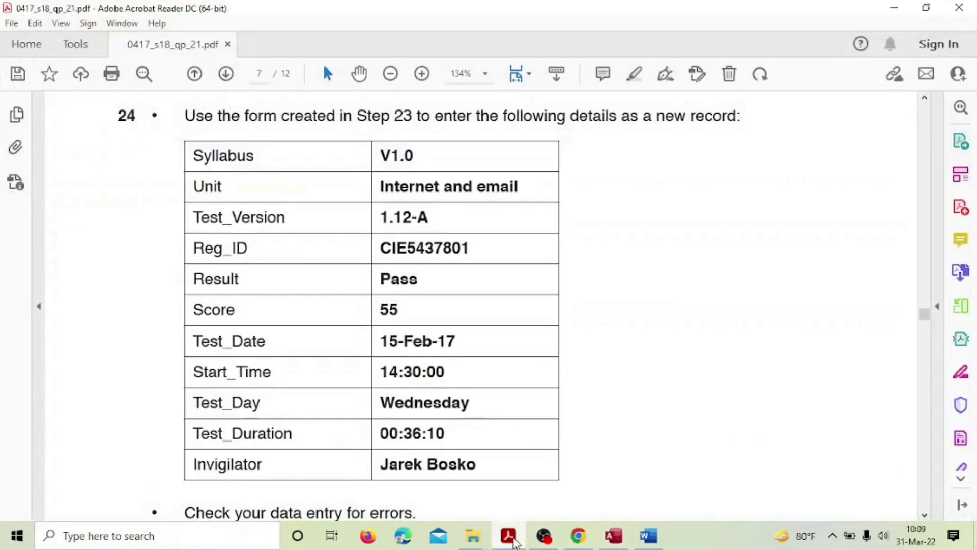
left_click(510, 538)
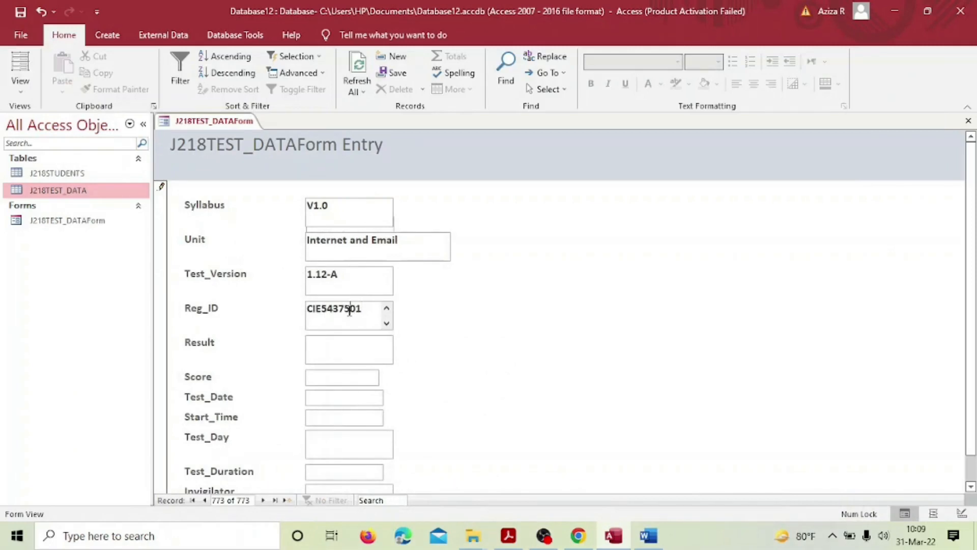
Step: Check the question paper and enter Pass as the new record's Result, finishing in the Score field
left_click(361, 355)
left_click(509, 537)
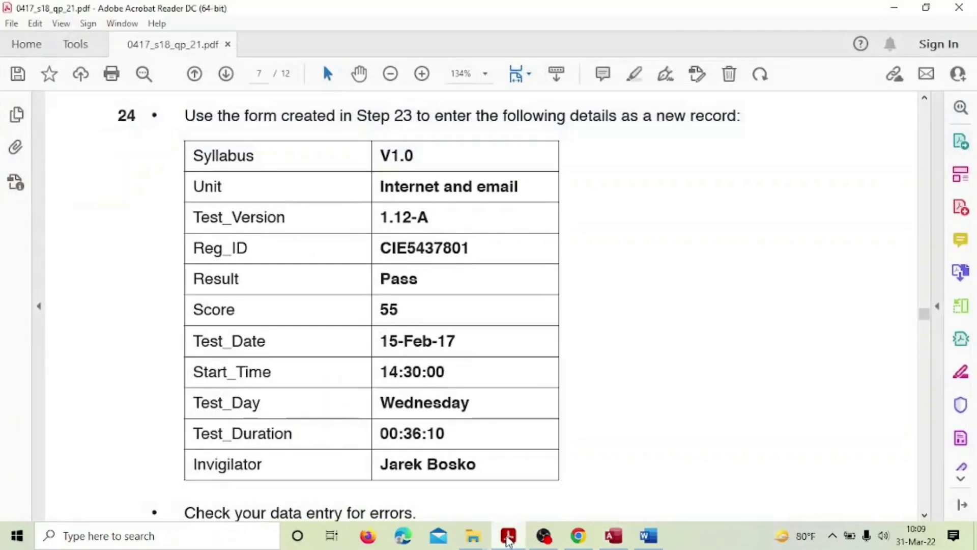
left_click(509, 537)
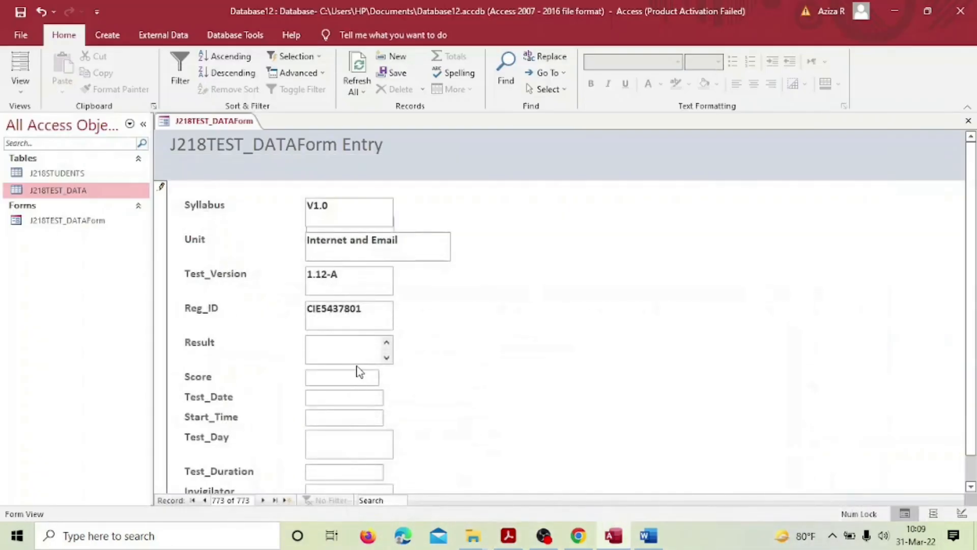
type("PA")
key("BackSpace")
key("BackSpace")
left_click(346, 377)
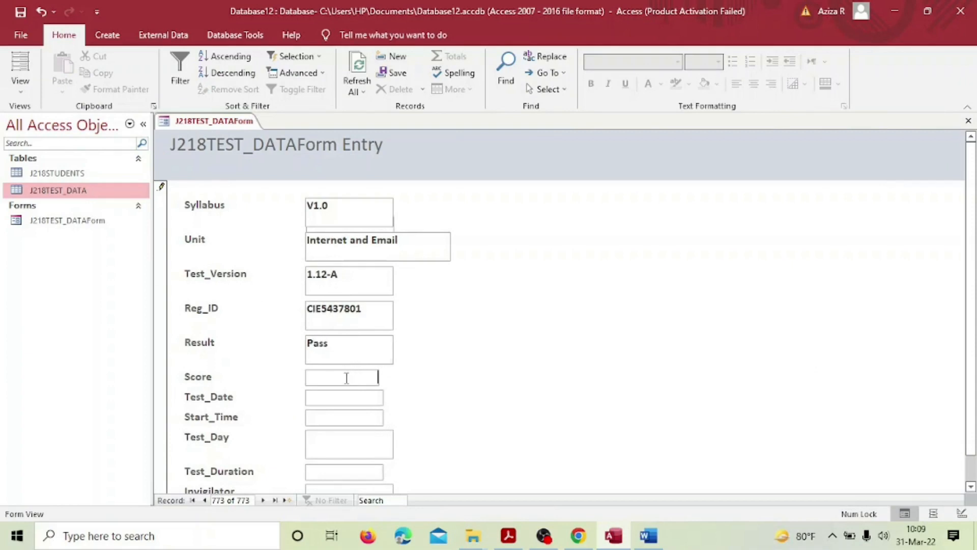
Step: Enter 55 as the new record's Score and, after checking the question paper, 15-Feb-17 as its Test_Date
type("55")
left_click(362, 396)
left_click(509, 536)
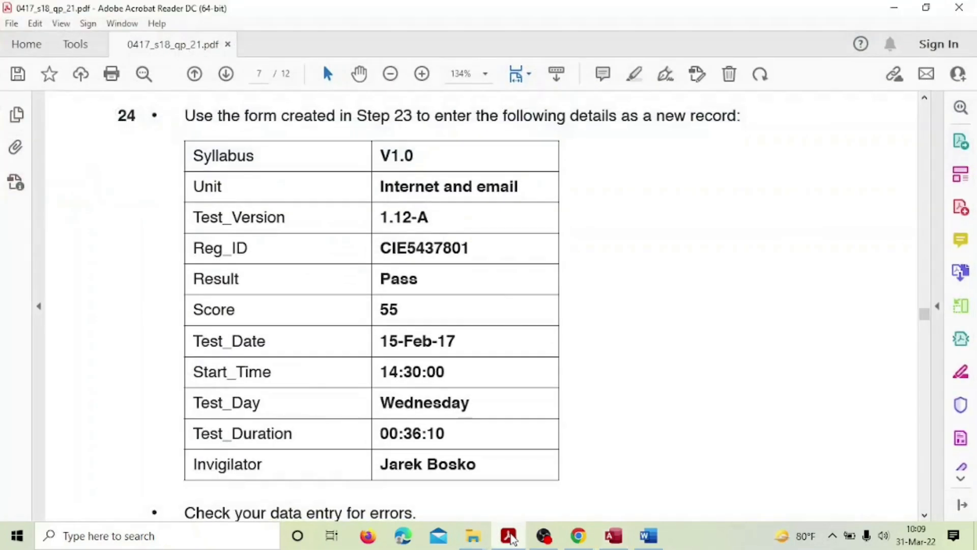
left_click(510, 537)
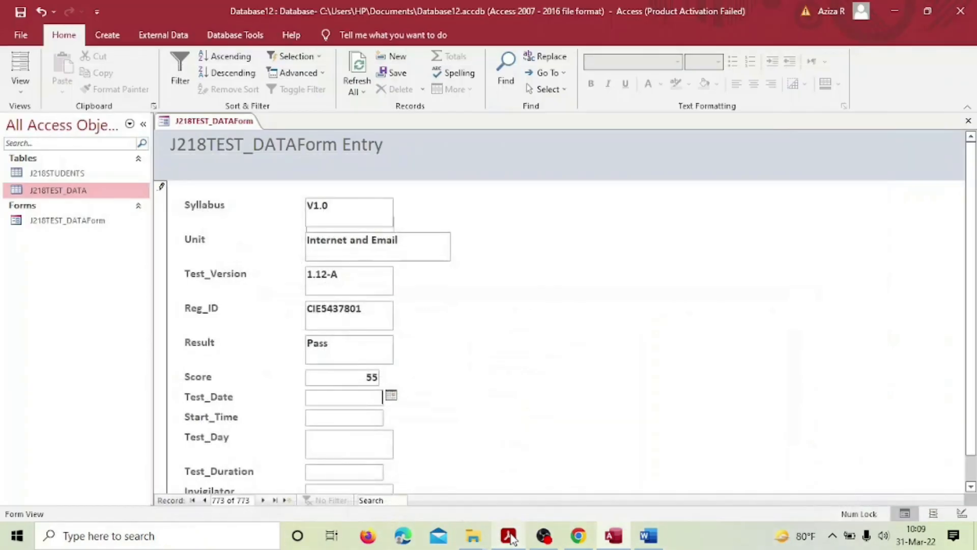
type("15-Feb-17")
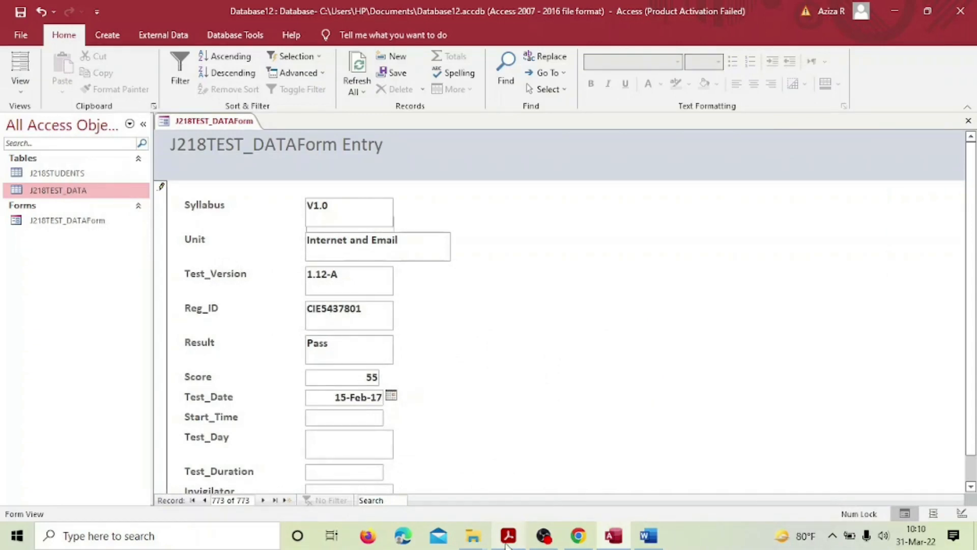
Step: Look up the start time in the question paper and enter 14:30:00 as Start_Time, correcting any mistyped characters
left_click(362, 425)
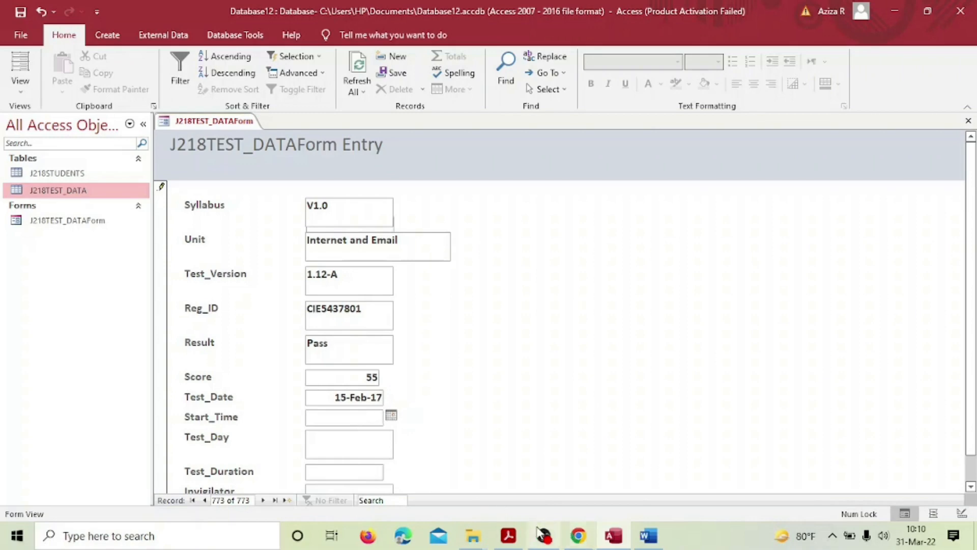
left_click(514, 535)
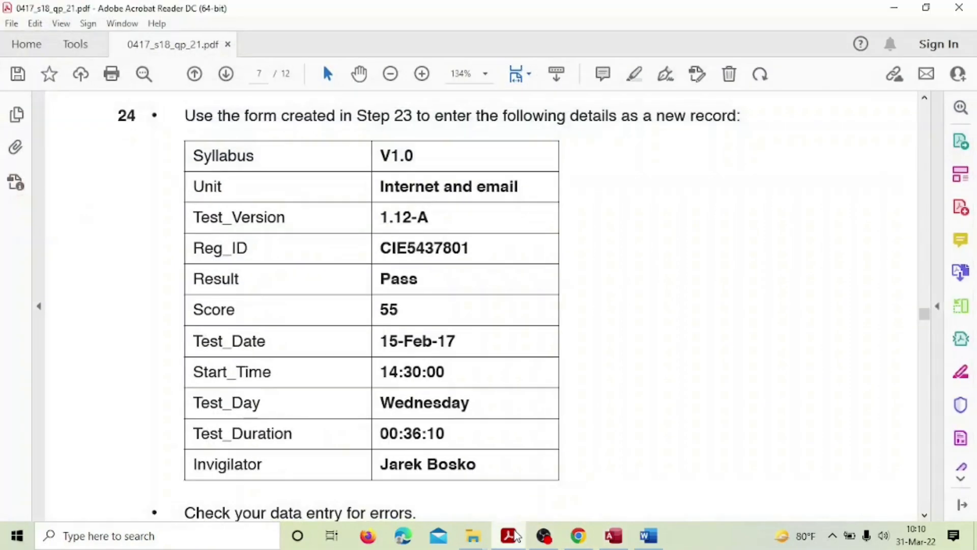
left_click(512, 536)
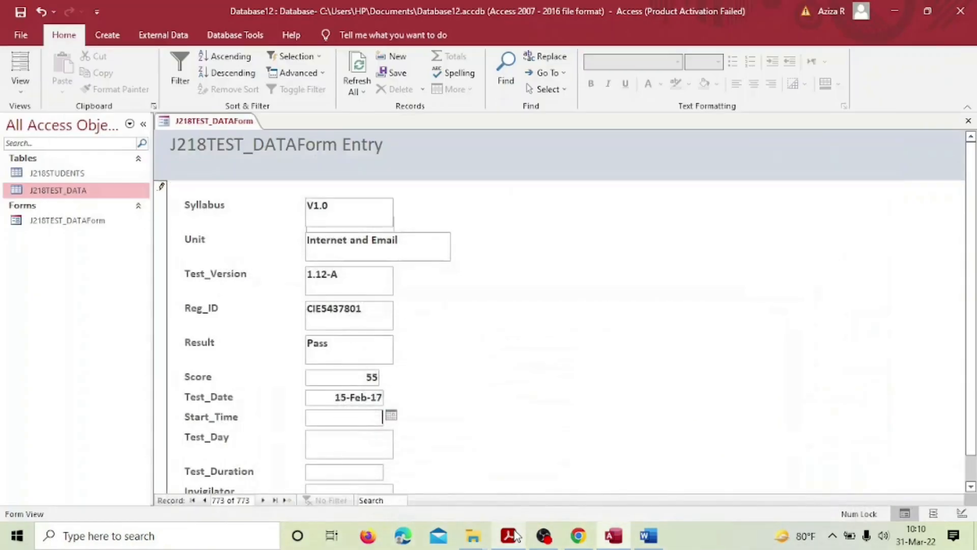
type("4.:")
type("30>")
type("00")
key("BackSpace")
key("BackSpace")
key("BackSpace")
type(":00")
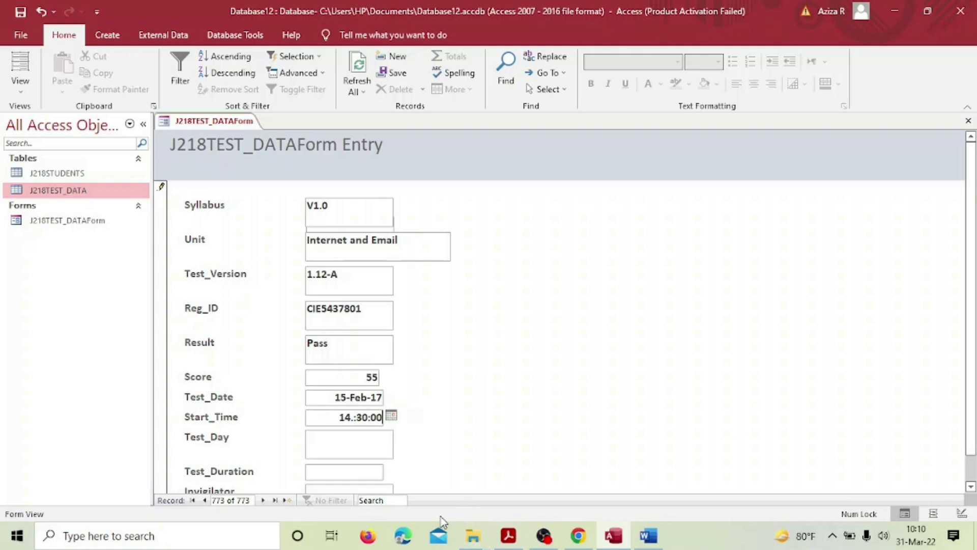
left_click(339, 437)
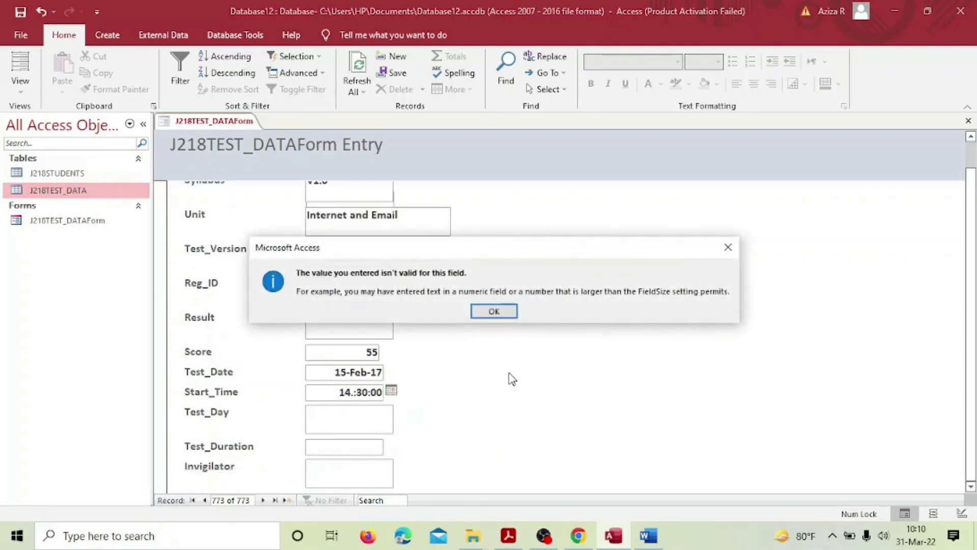
left_click(496, 309)
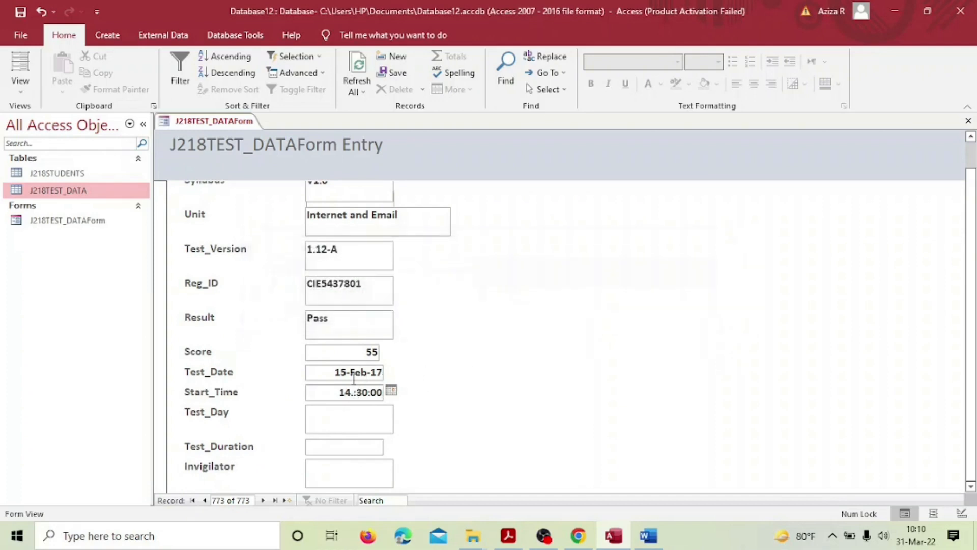
key("BackSpace")
Step: Check step 24 of the question paper and fill in Wednesday as the new record's Test_Day
left_click(367, 414)
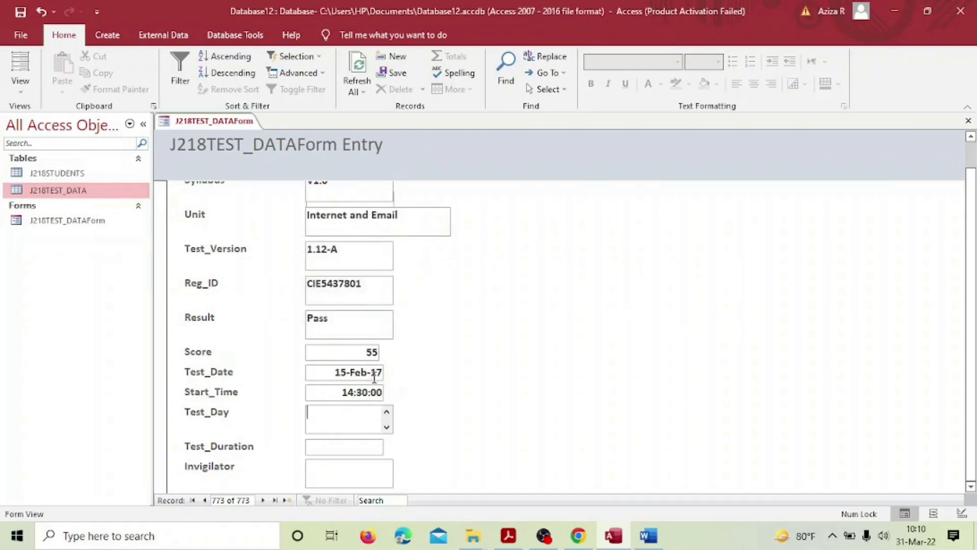
left_click(508, 535)
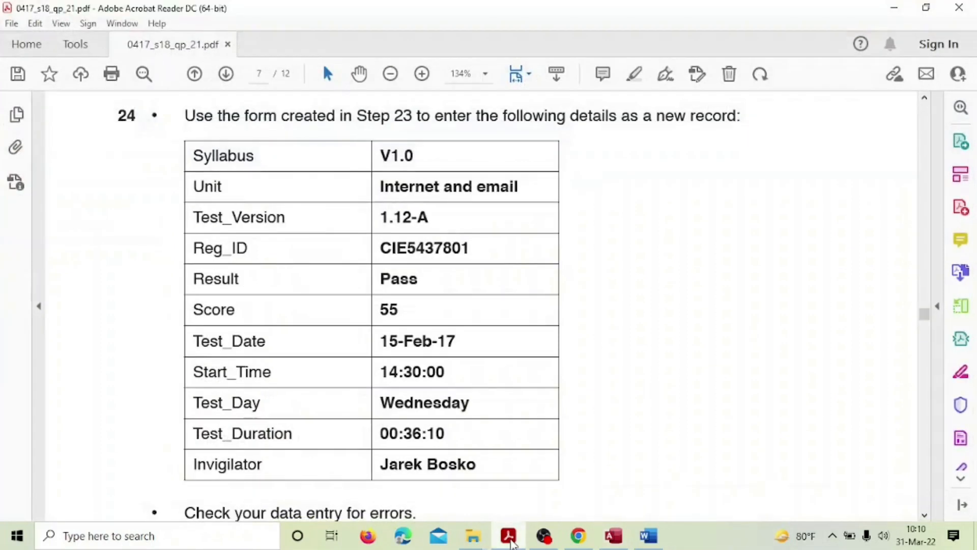
left_click(509, 537)
type("Wed")
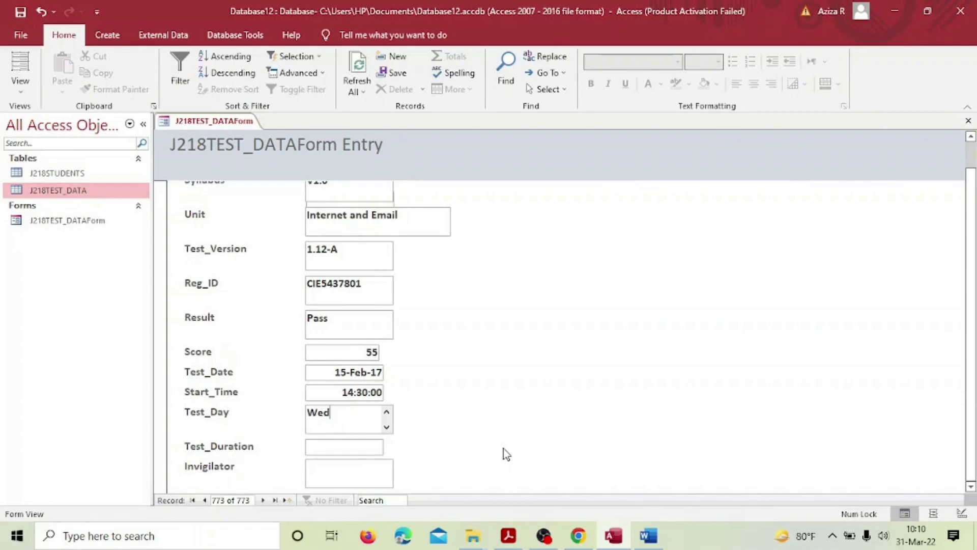
type("nesday")
Step: Look up the duration in the question paper and enter 00:36:10 as the new record's Test_Duration
left_click(350, 445)
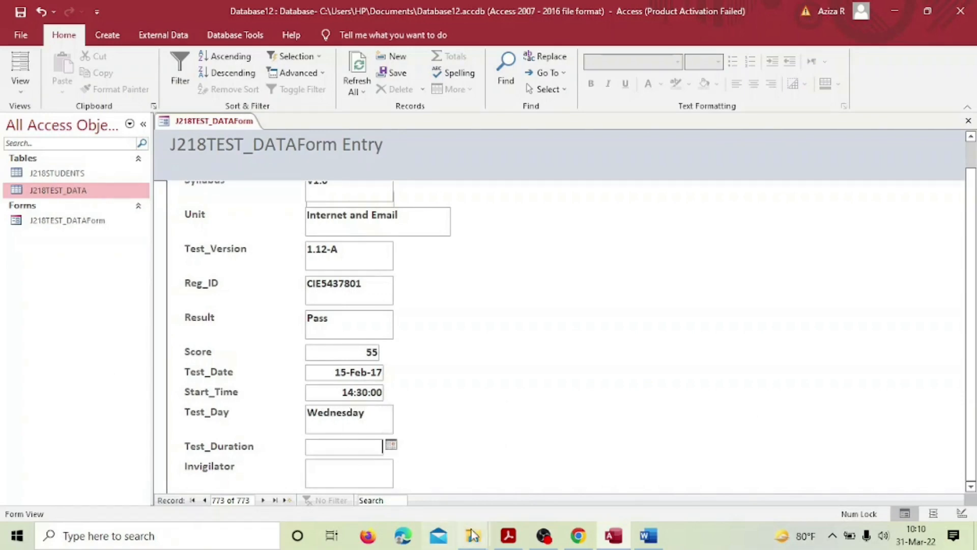
left_click(503, 540)
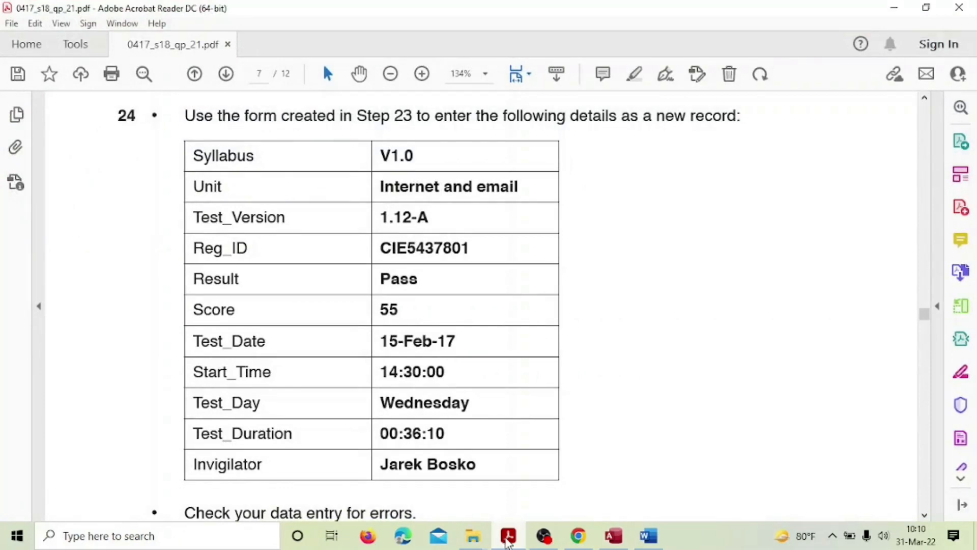
left_click(507, 539)
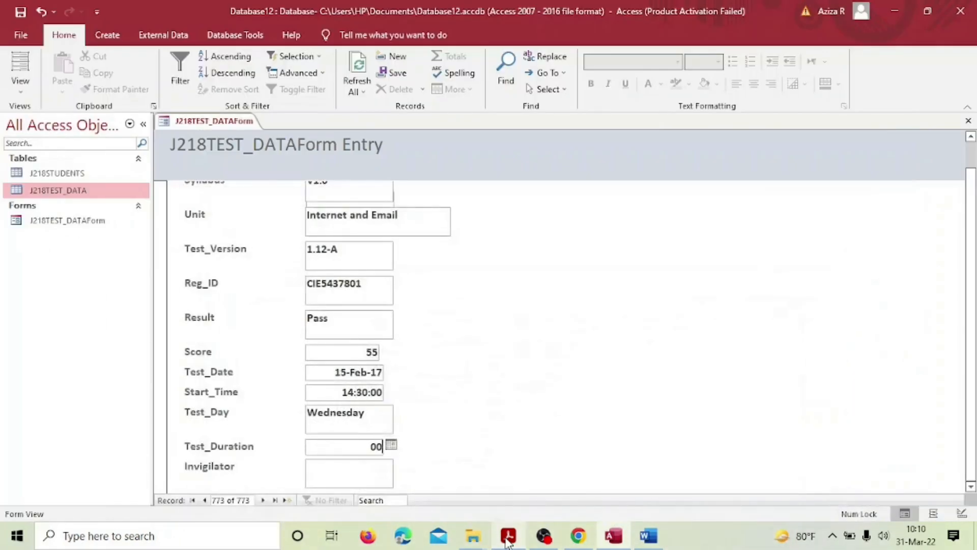
type("00:36:10")
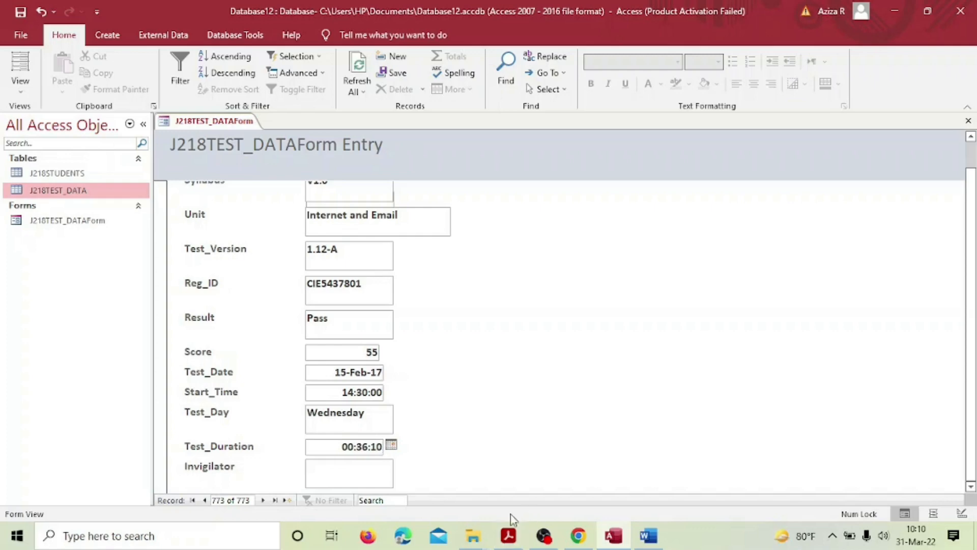
Step: Enter the invigilator's full name from step 24 of the question paper and save the new record
left_click(350, 473)
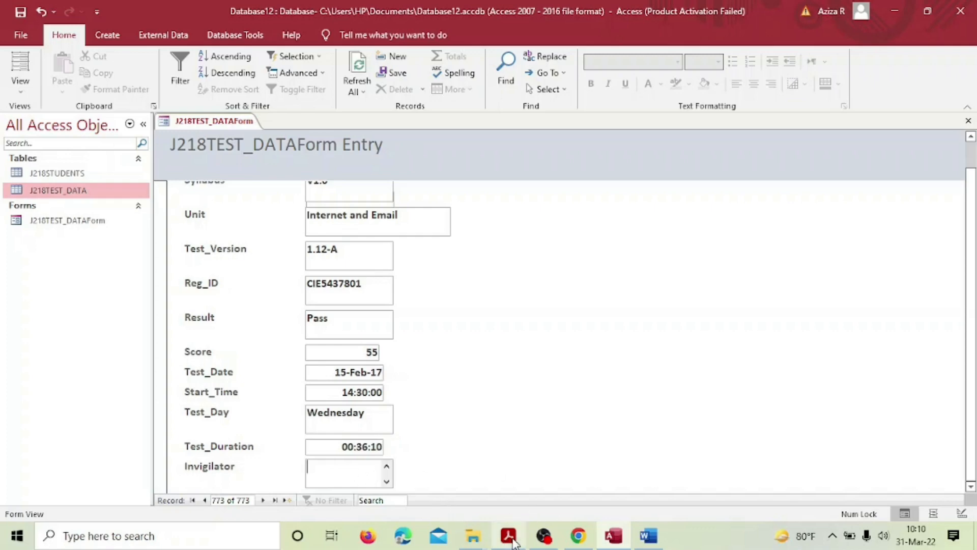
left_click(511, 540)
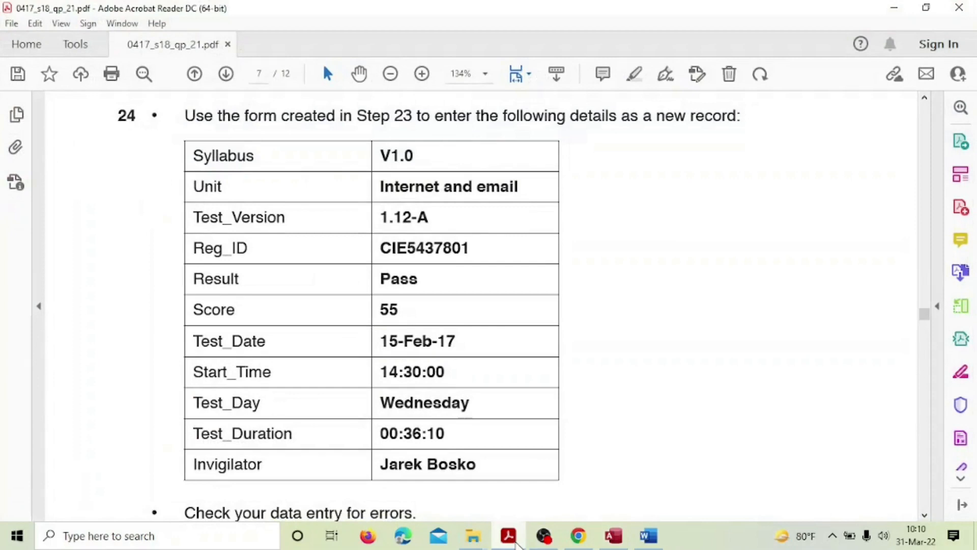
left_click(509, 537)
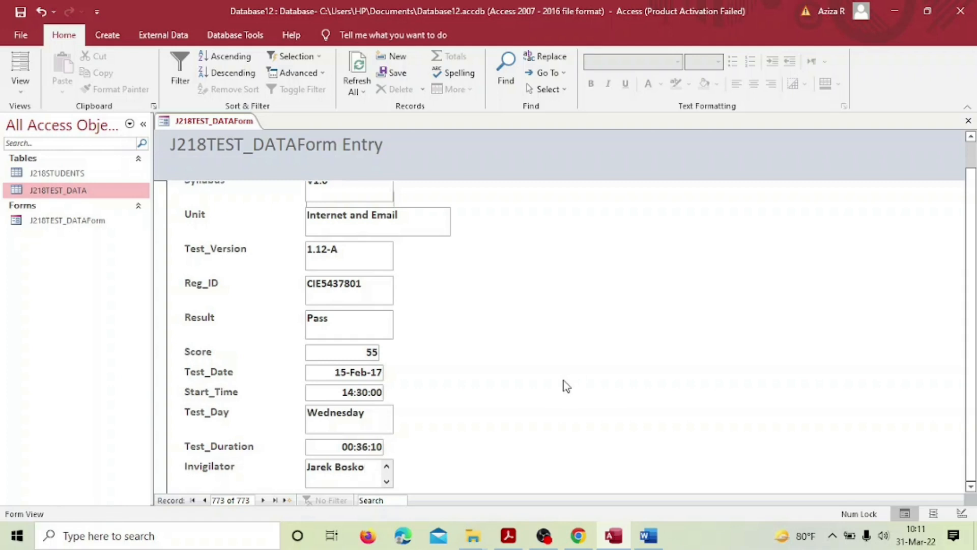
left_click(20, 12)
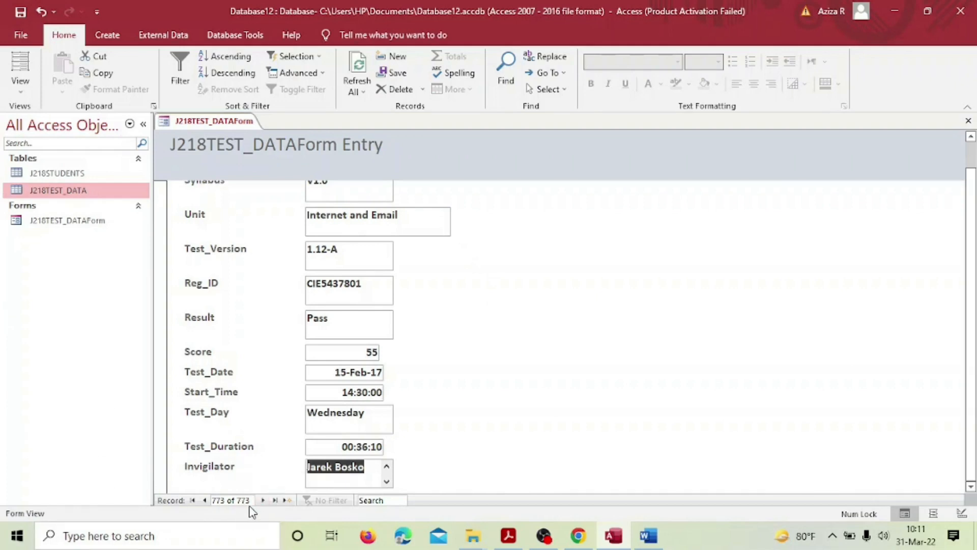
Step: Read the remaining step 24 and Evidence 6 instructions in the question paper, and review the new record in the form
scroll(596, 355, "up", 1)
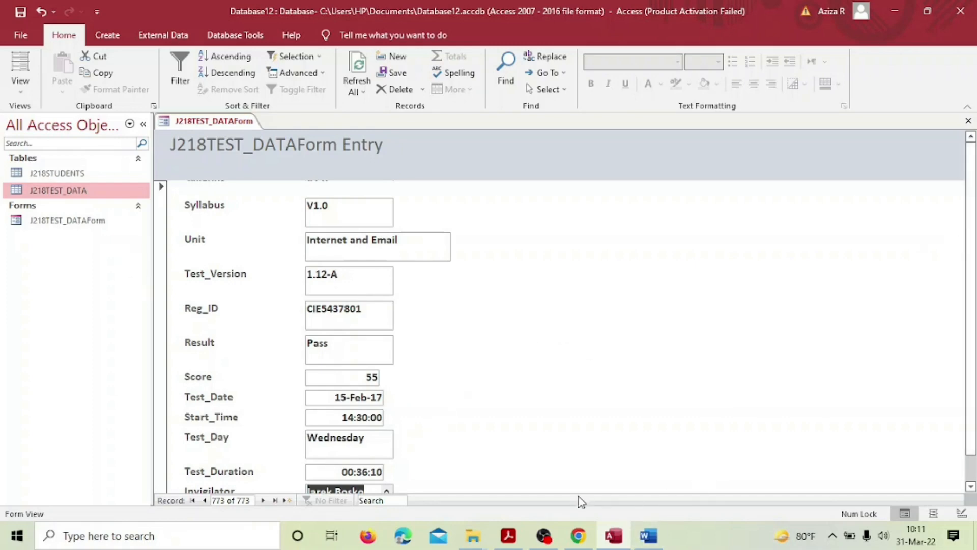
left_click(502, 532)
scroll(558, 382, "down", 4)
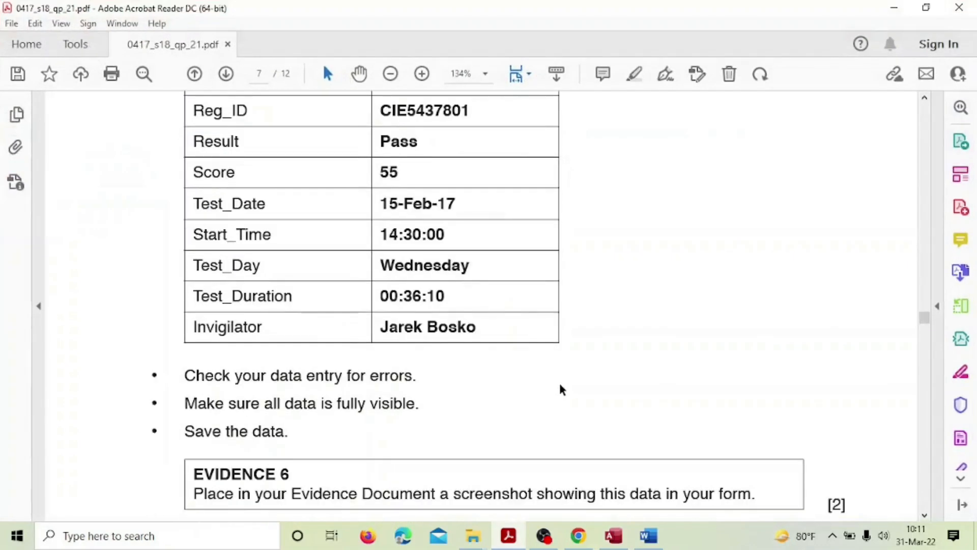
scroll(331, 369, "down", 3)
scroll(406, 350, "down", 2)
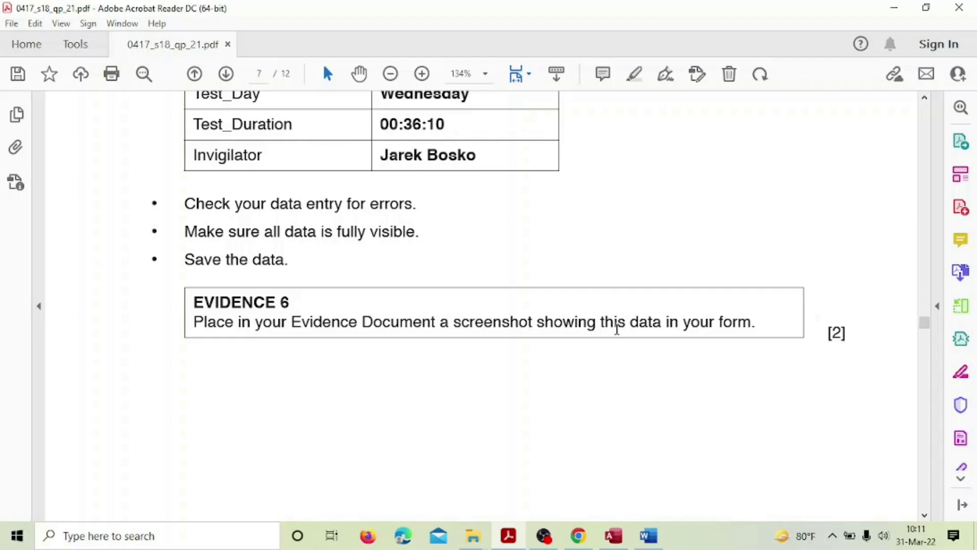
left_click(614, 535)
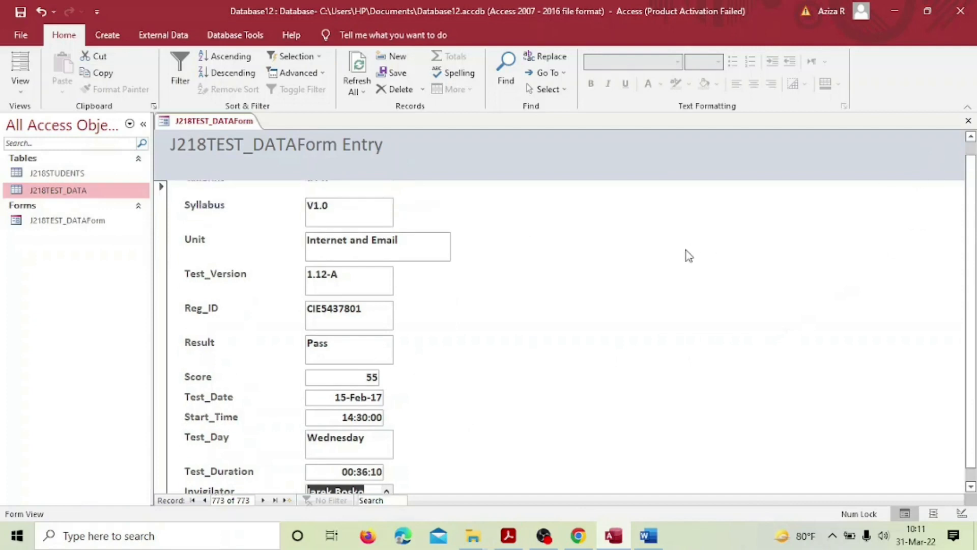
scroll(690, 256, "up", 1)
scroll(690, 256, "down", 1)
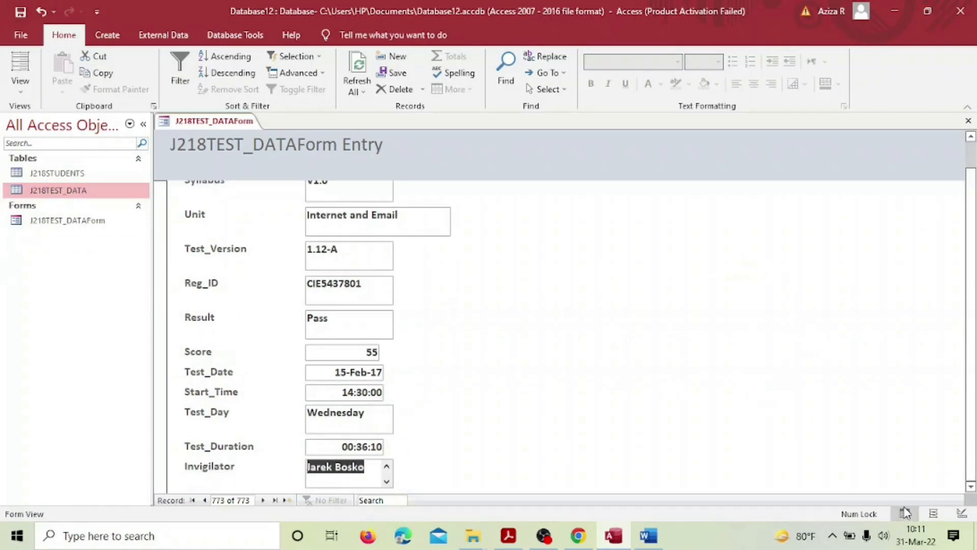
scroll(796, 402, "up", 1)
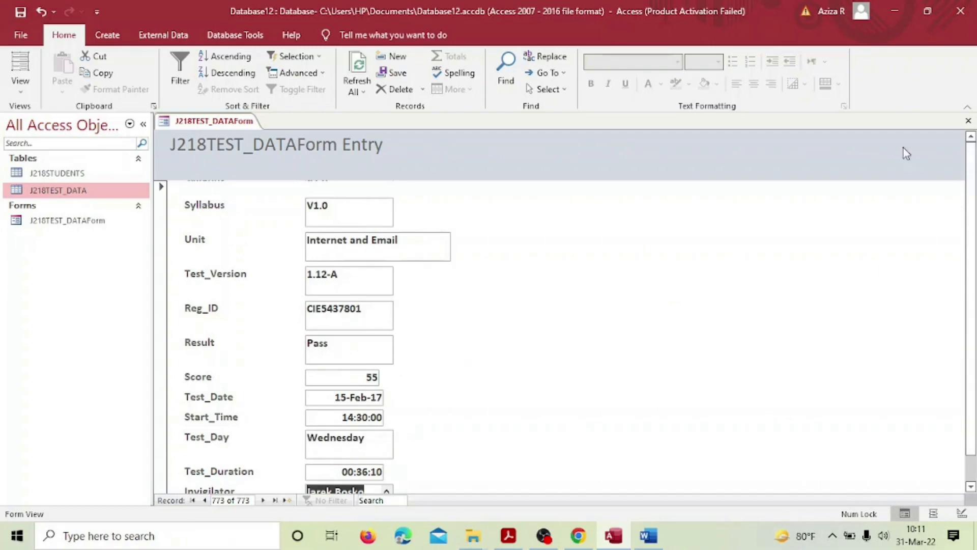
Step: Close and reopen J218TEST_DATAForm, then collapse the ribbon so that every form field fits on screen
left_click(968, 121)
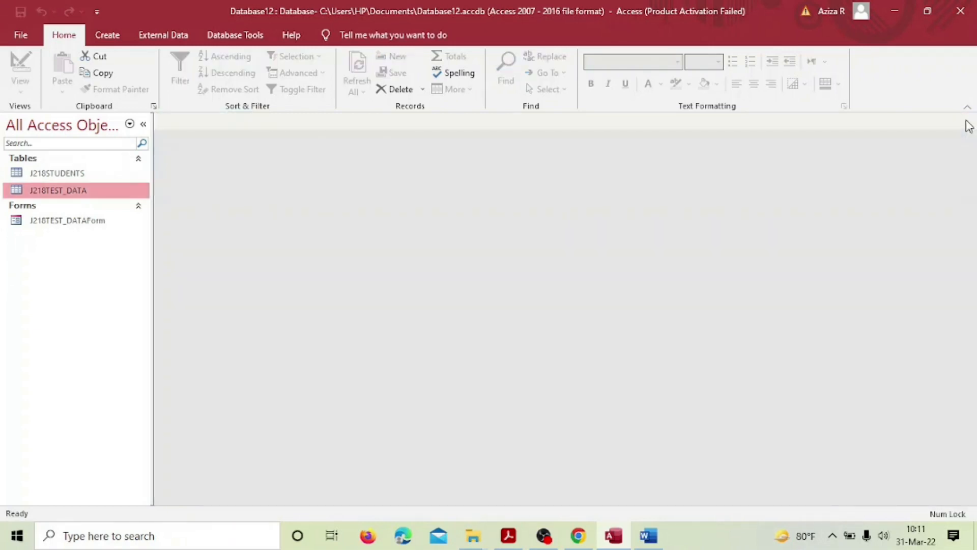
double_click(92, 218)
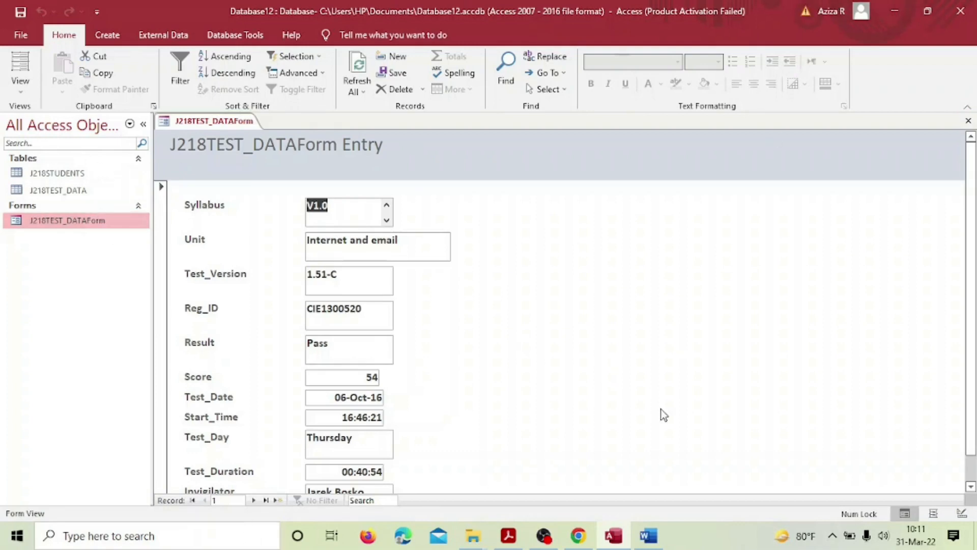
left_click(967, 107)
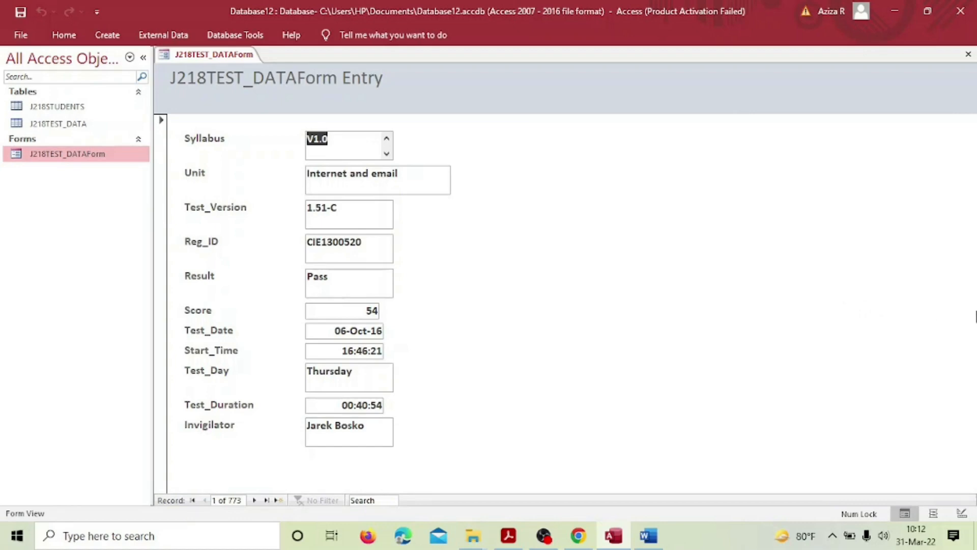
Step: Capture a rectangular screenshot of the form covering its title and all fields from Syllabus to Invigilator
key("super+shift+s")
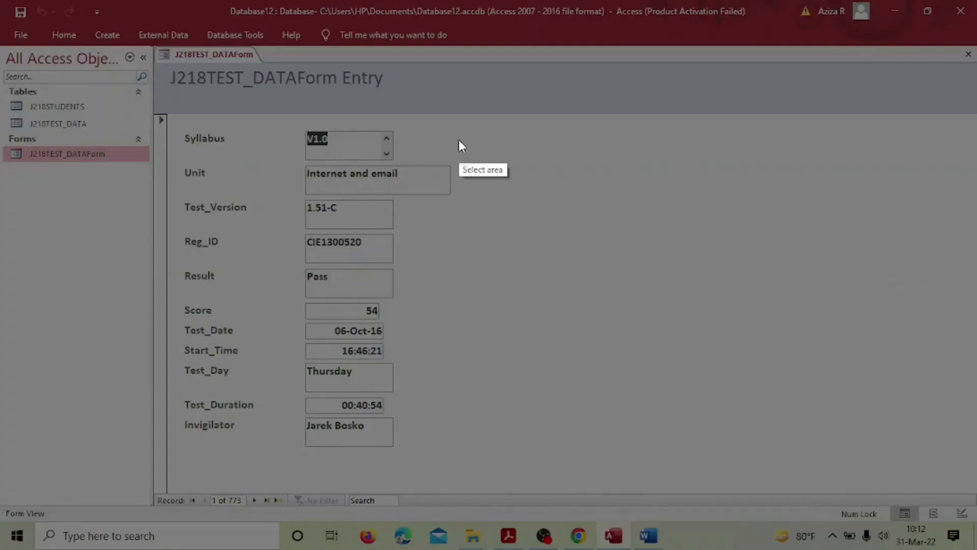
mouse_move(136, 38)
left_mouse_down()
mouse_move(190, 281)
mouse_move(435, 470)
mouse_move(464, 477)
mouse_move(460, 466)
left_mouse_up()
left_click(406, 481)
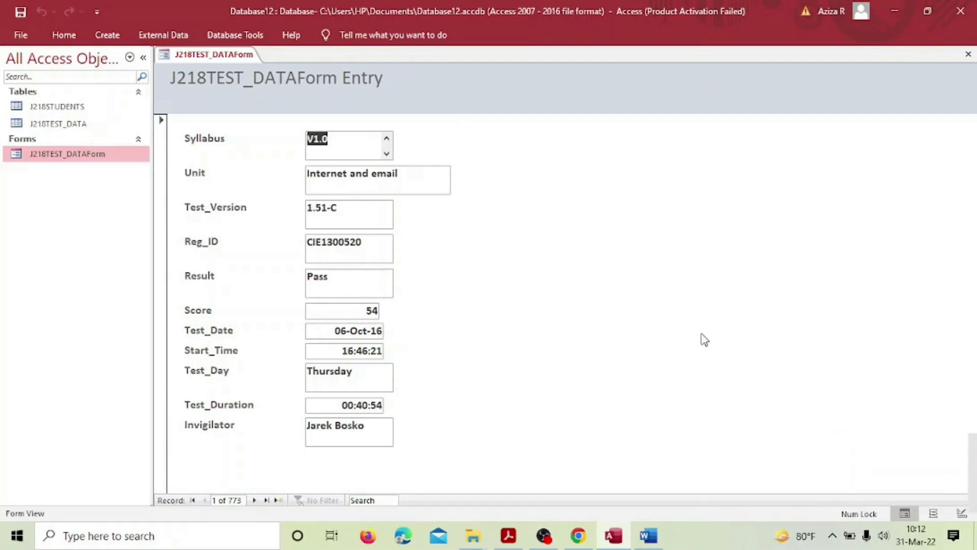
Step: Switch to the J218EVIDENCE document in Word, paste the form screenshot under Step 24 – EVIDENCE 6, and reduce its size proportionally
left_click(648, 535)
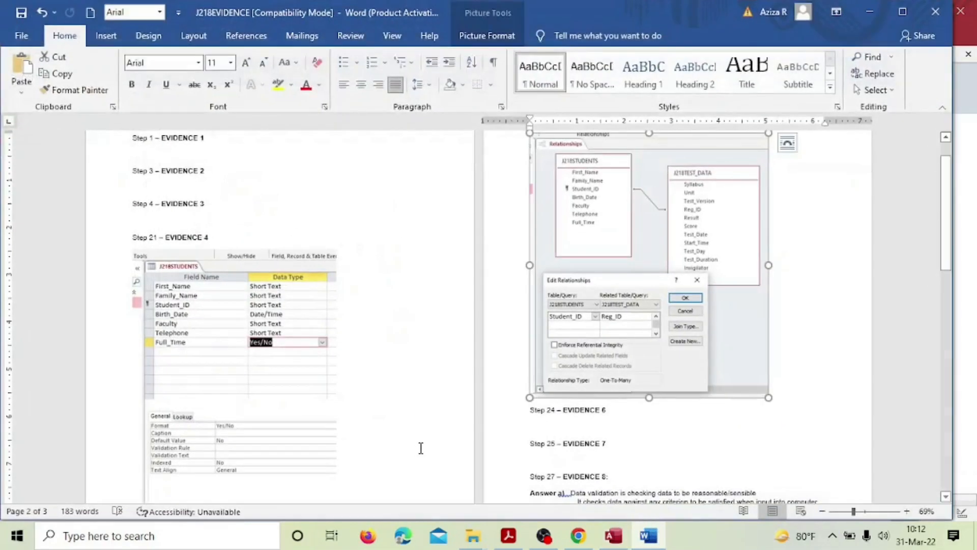
scroll(370, 414, "down", 3)
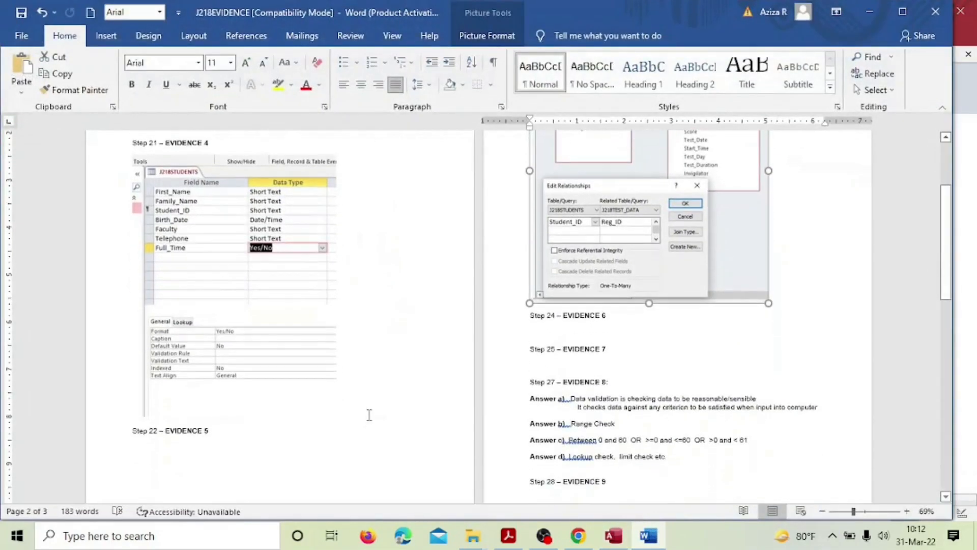
left_click(532, 332)
key("ctrl+v")
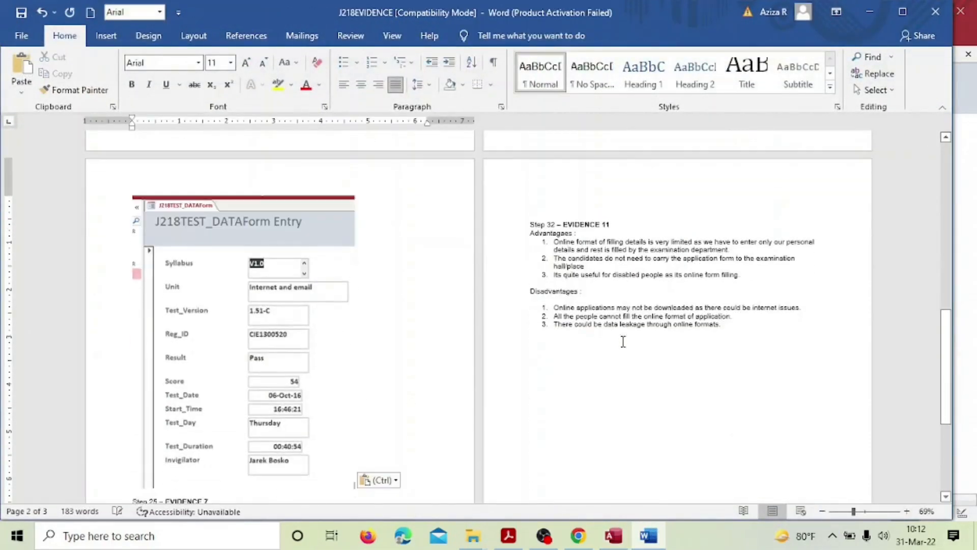
left_click(329, 340)
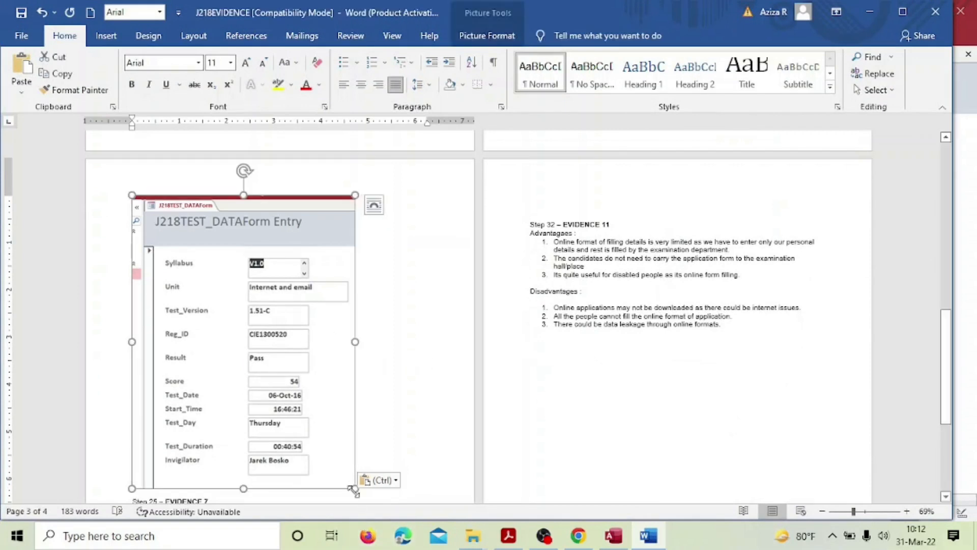
left_click_drag(355, 488, 290, 443)
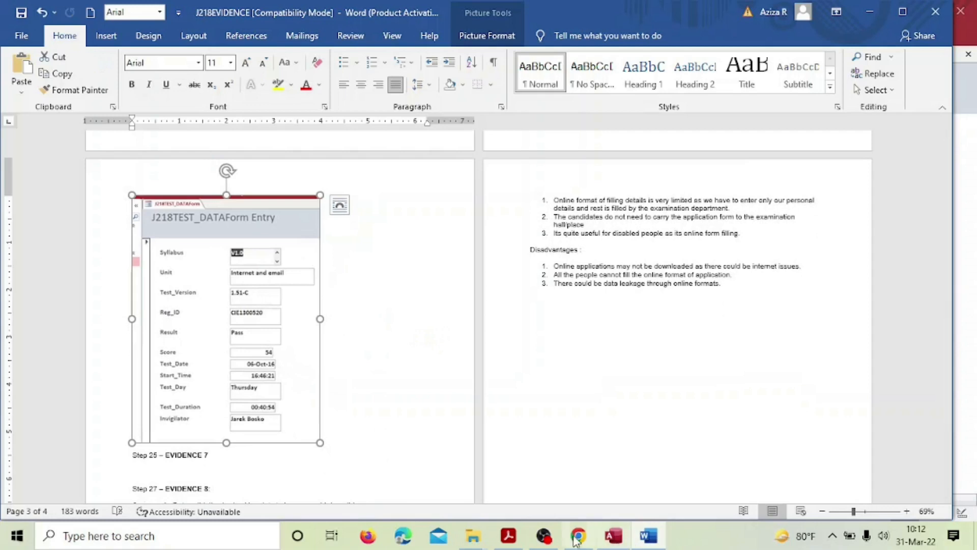
Step: Return to the Access database, close J218TEST_DATAForm, and keep the ribbon permanently expanded again
left_click(614, 535)
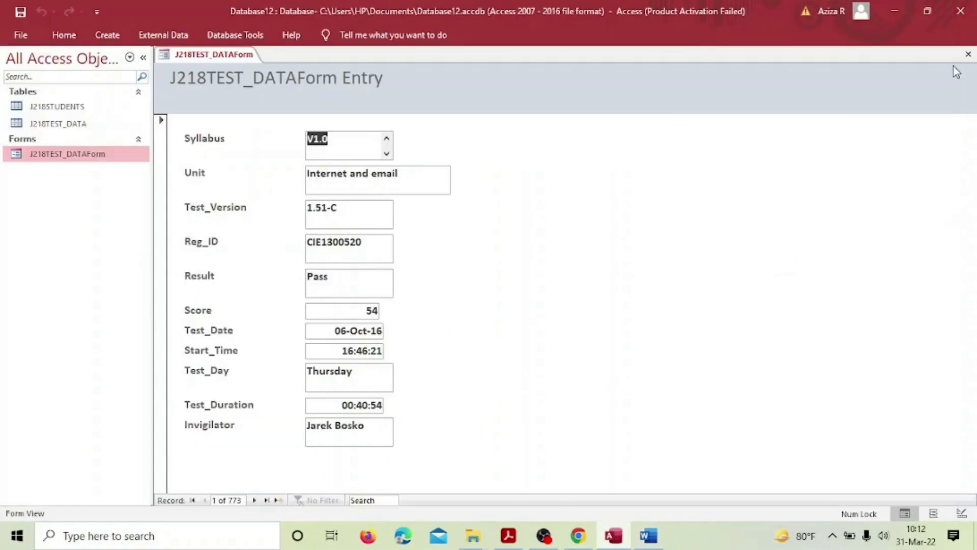
left_click(968, 54)
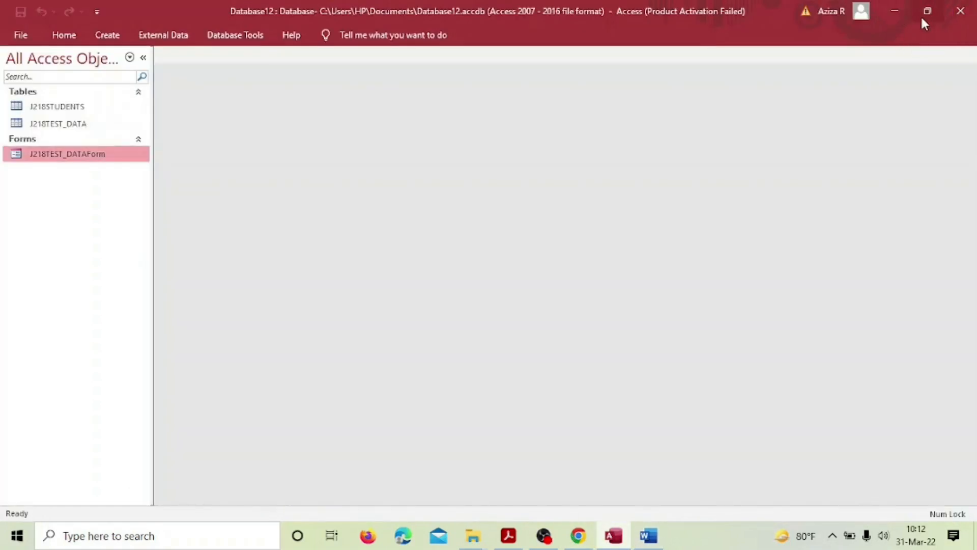
left_click(21, 34)
left_click(21, 41)
left_click(60, 35)
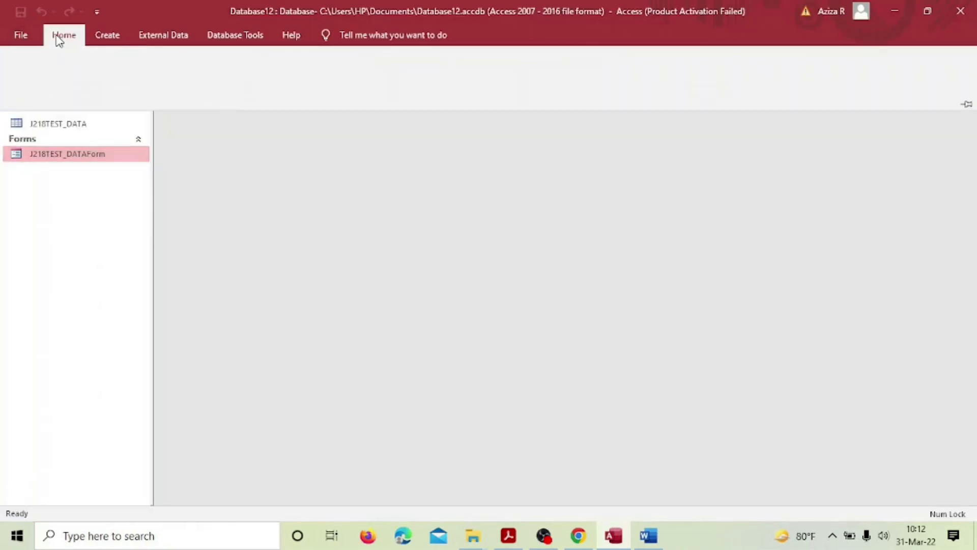
left_click(966, 105)
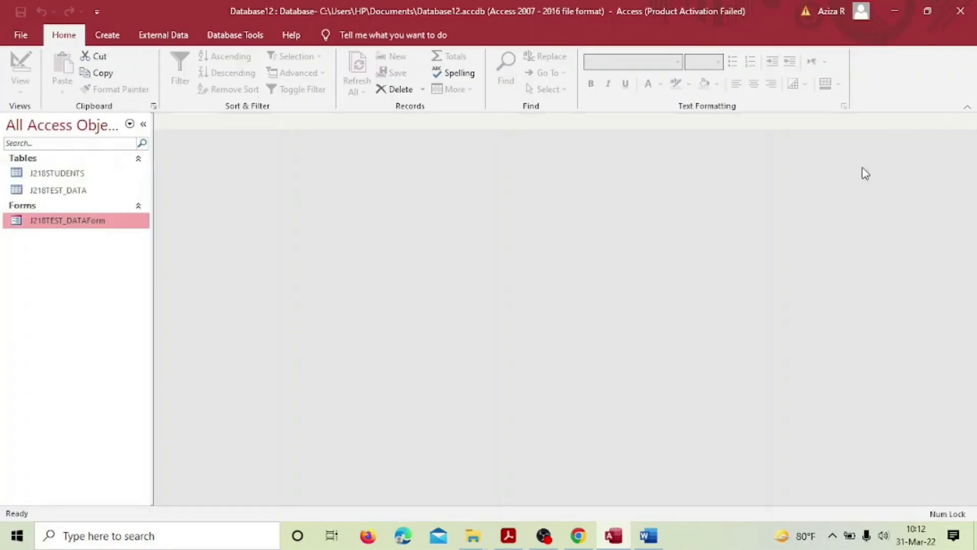
Step: In the question paper PDF, highlight the completed step 24 text from the Test_Day row to the start of the EVIDENCE 6 instruction
left_click(508, 535)
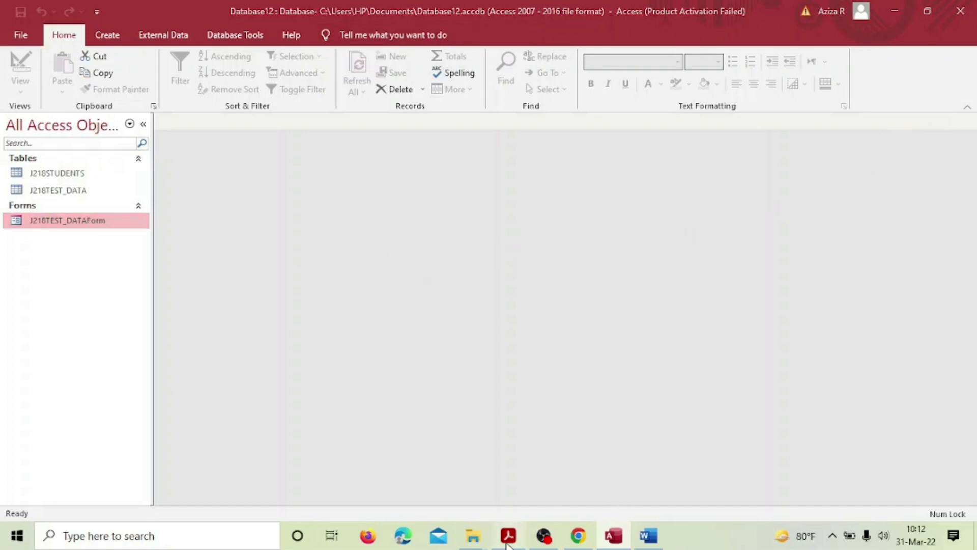
scroll(437, 378, "up", 1)
left_click_drag(193, 196, 449, 426)
scroll(448, 403, "down", 5)
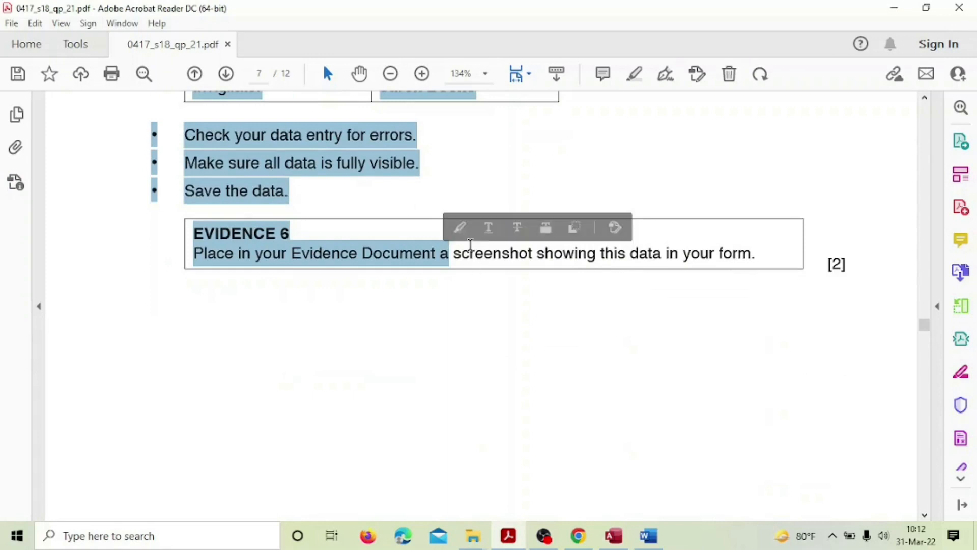
left_click(461, 228)
Step: Read the step 25 report requirements in the question paper, and return to the EVIDENCE 6 box on the previous page
scroll(530, 343, "down", 1)
scroll(532, 344, "down", 20)
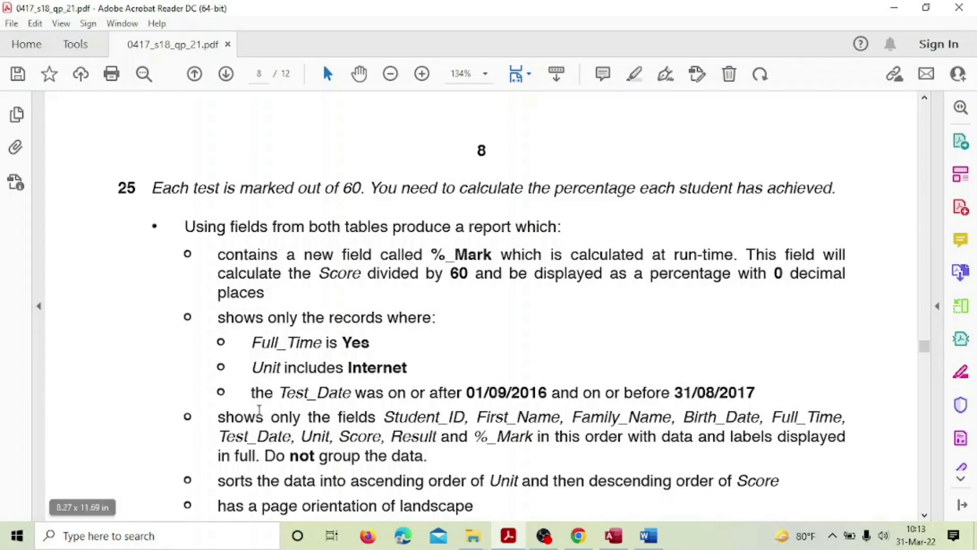
scroll(438, 428, "up", 3)
scroll(437, 428, "up", 6)
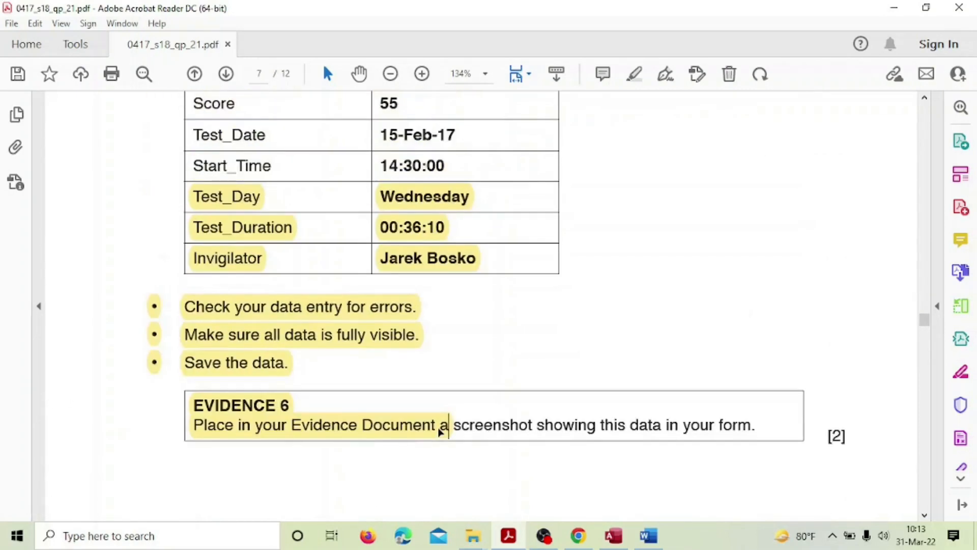